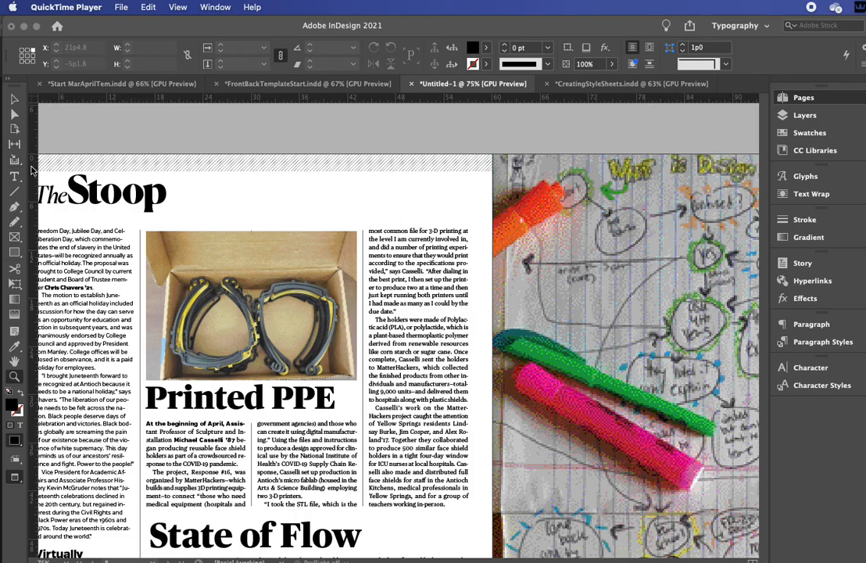
- Display the document's pages overview and select "the holders to MatterHackers," in the third column of the Printed PPE story
key("F12")
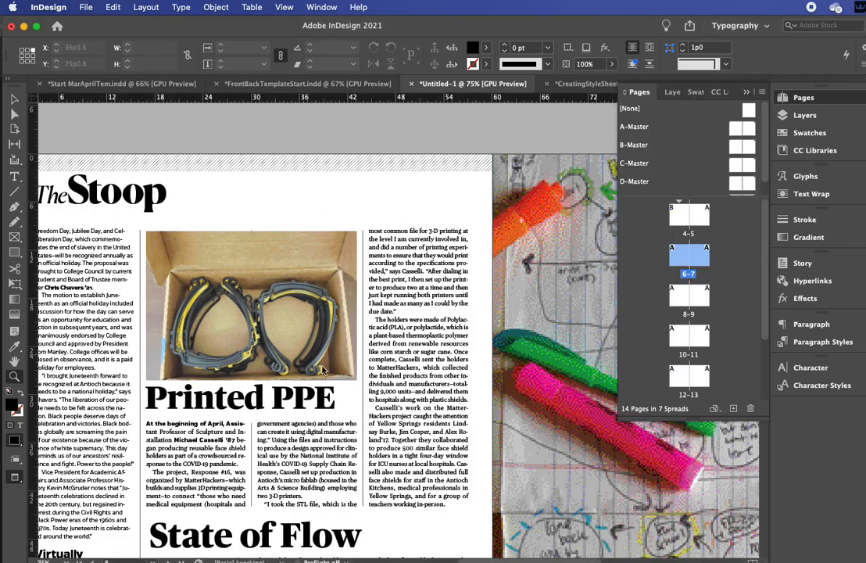
left_click(15, 177)
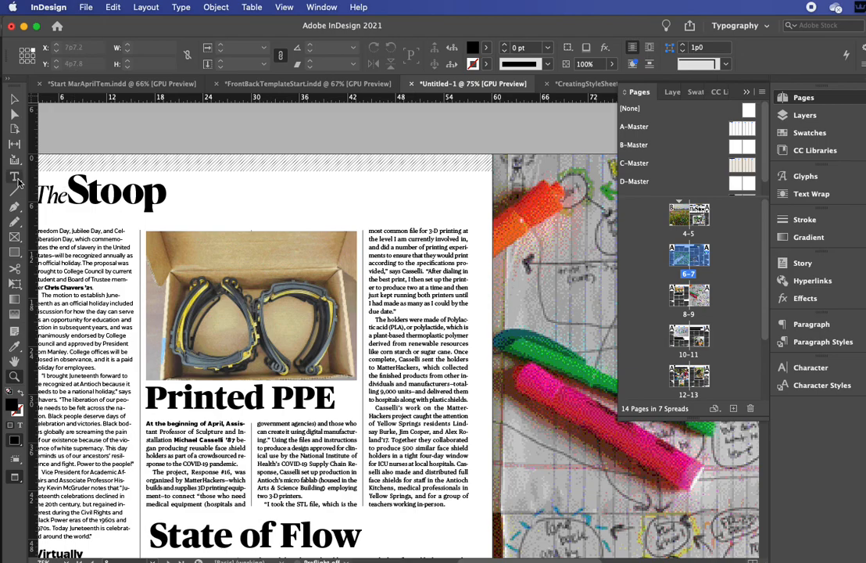
left_click(397, 343)
key("super+shift+Home")
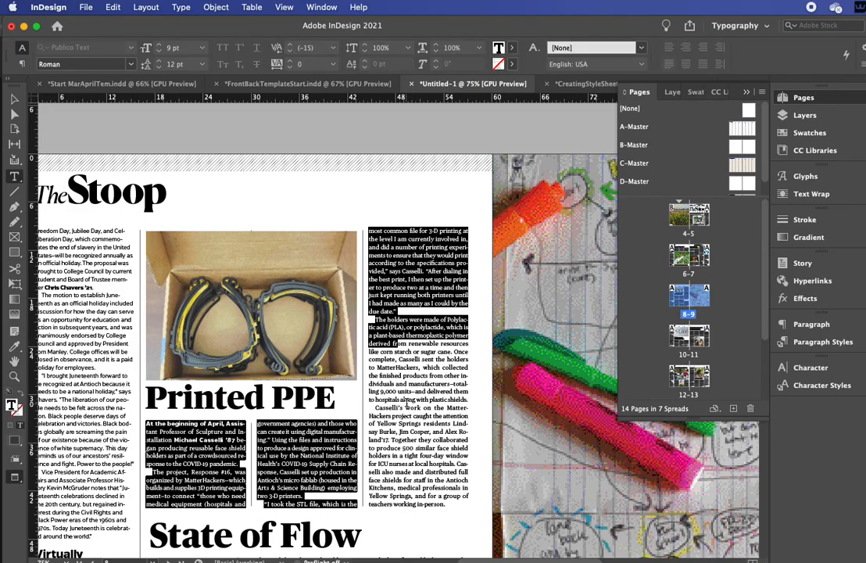
left_click(419, 366)
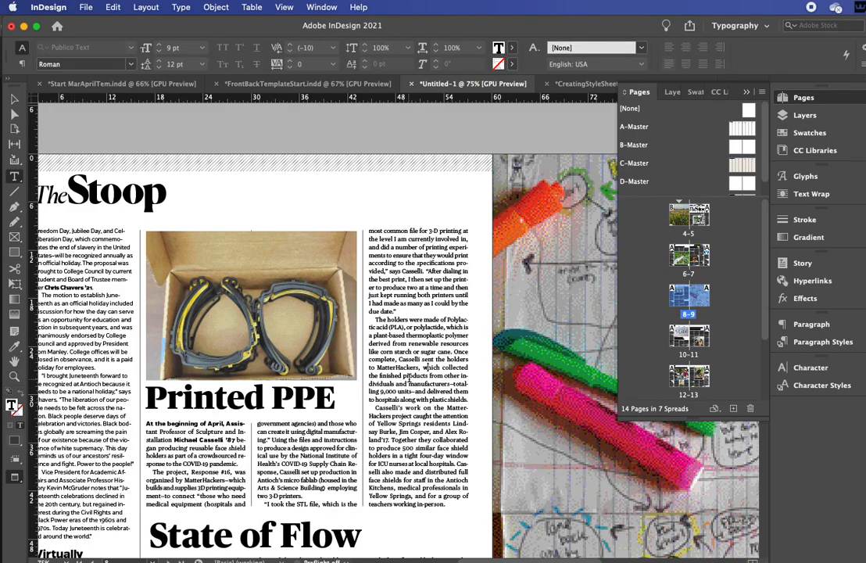
key("super+shift+Home")
mouse_move(433, 358)
left_mouse_down()
mouse_move(469, 361)
mouse_move(420, 367)
left_mouse_up()
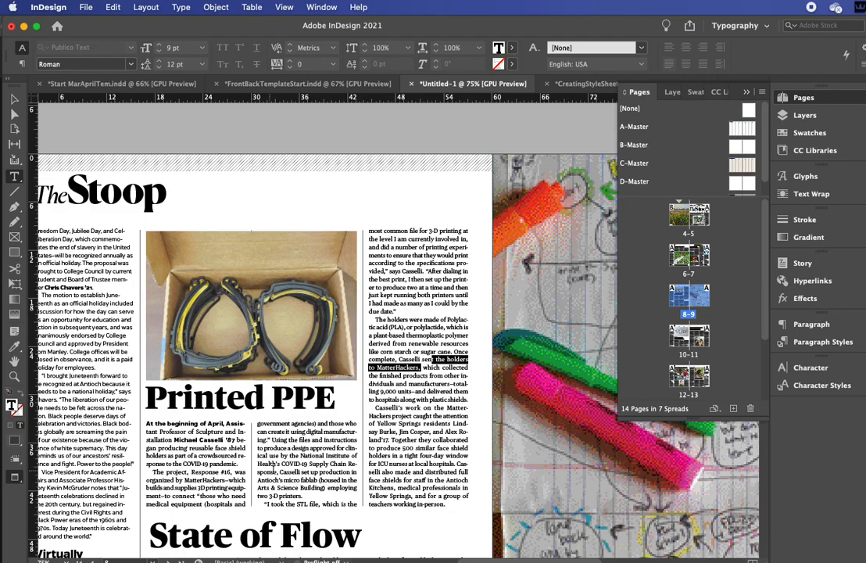
- Magnify the Printed PPE spread to 125% and examine its text columns, product photo and the facing page's image
scroll(258, 406, "left", 3)
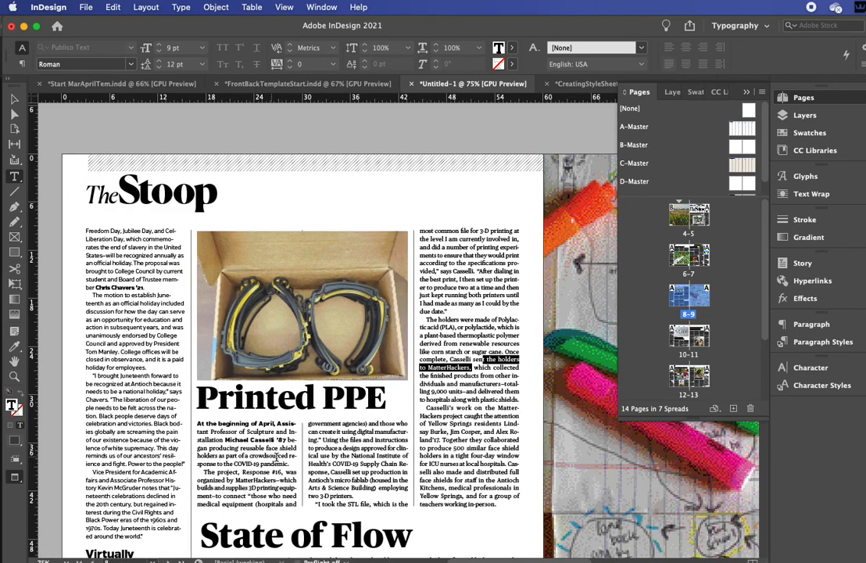
scroll(318, 452, "down", 1)
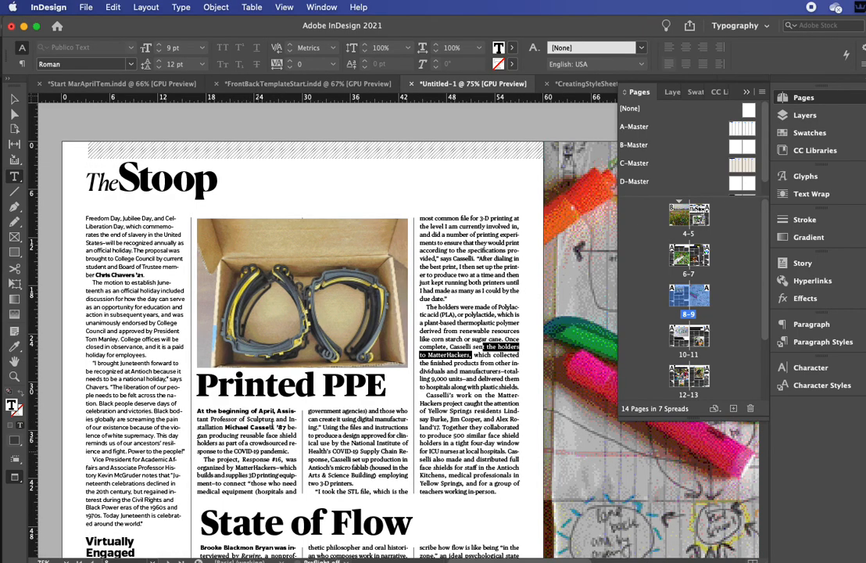
left_click(15, 376)
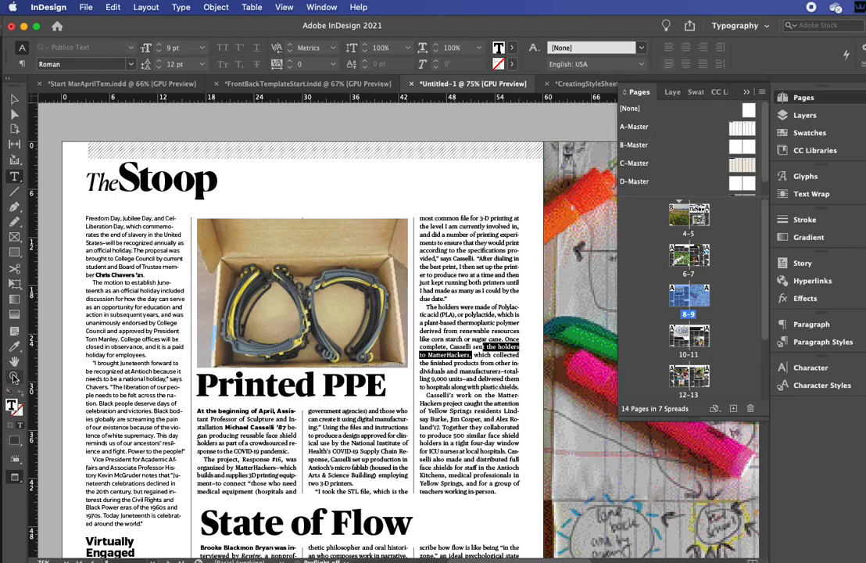
left_click(230, 375)
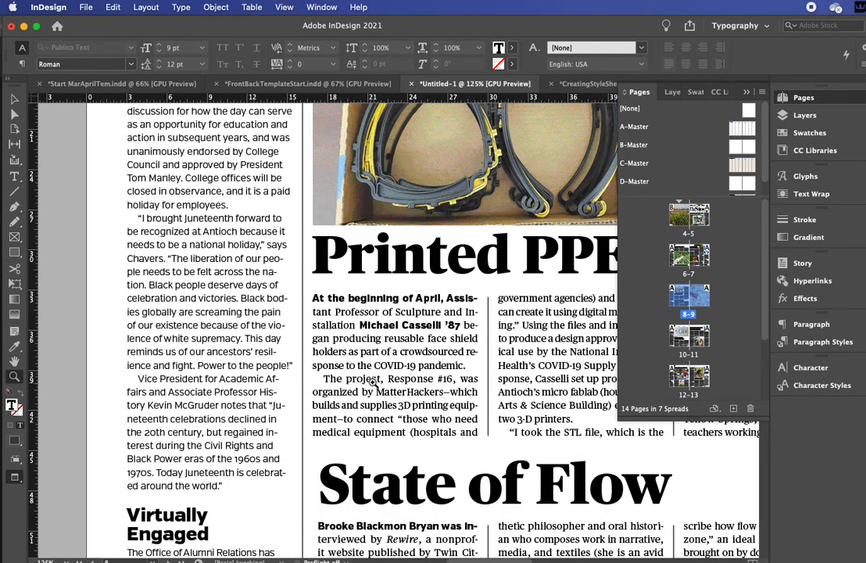
scroll(351, 287, "up", 5)
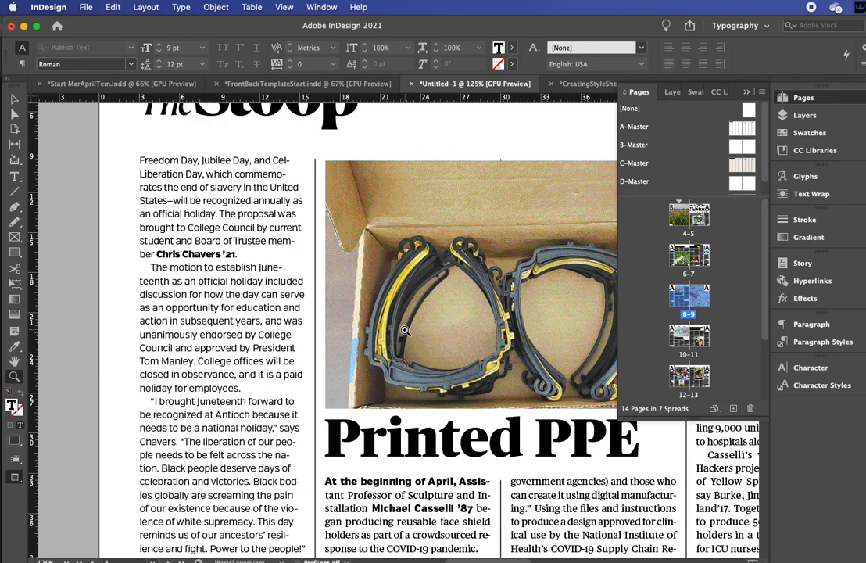
scroll(308, 365, "right", 3)
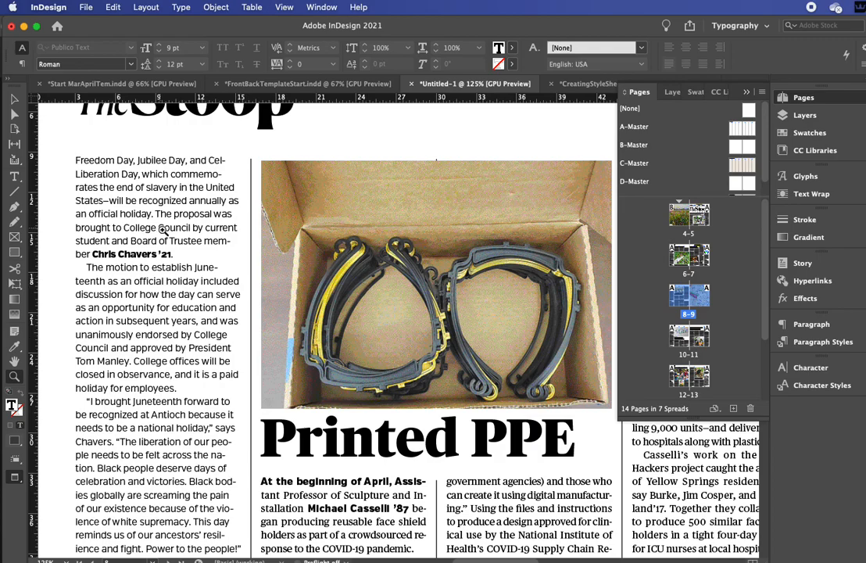
scroll(192, 217, "up", 3)
left_click(14, 176)
scroll(205, 372, "down", 1)
scroll(204, 372, "down", 1)
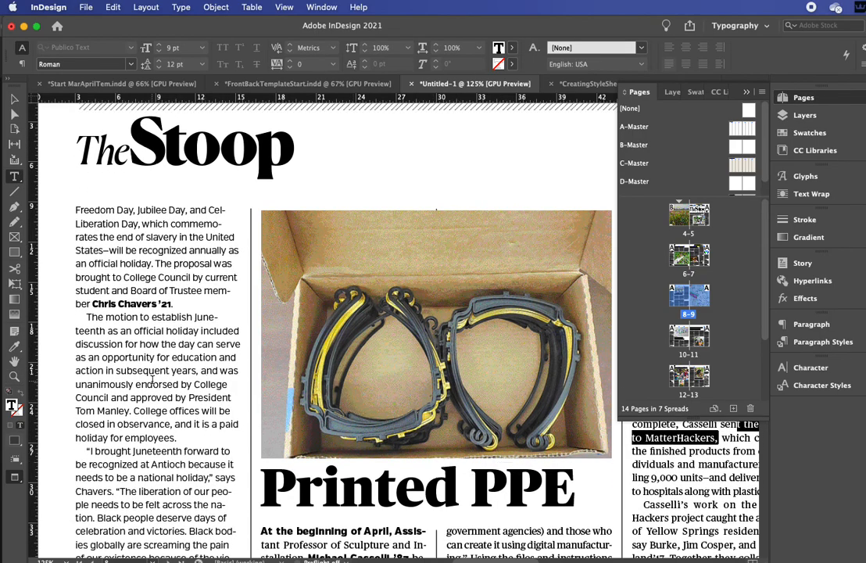
scroll(152, 378, "down", 6)
scroll(391, 338, "right", 10)
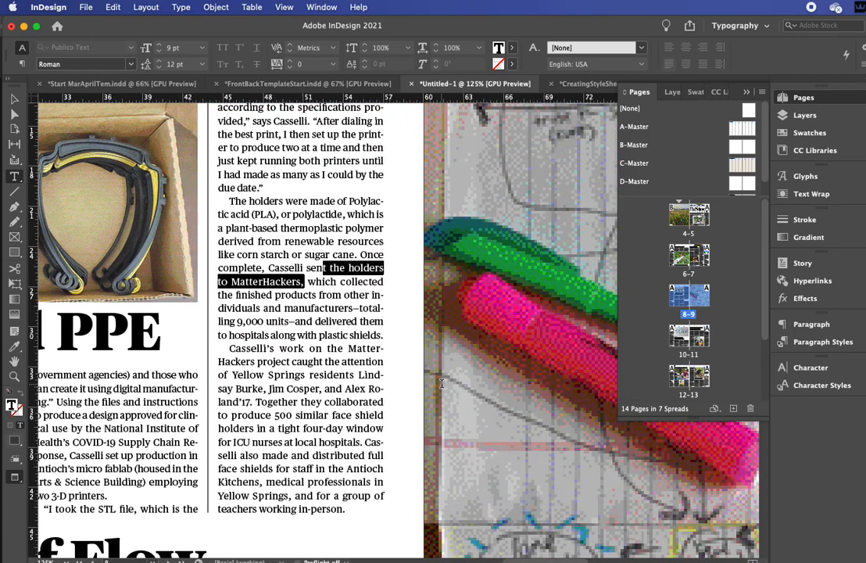
scroll(442, 383, "right", 8)
scroll(393, 328, "up", 1)
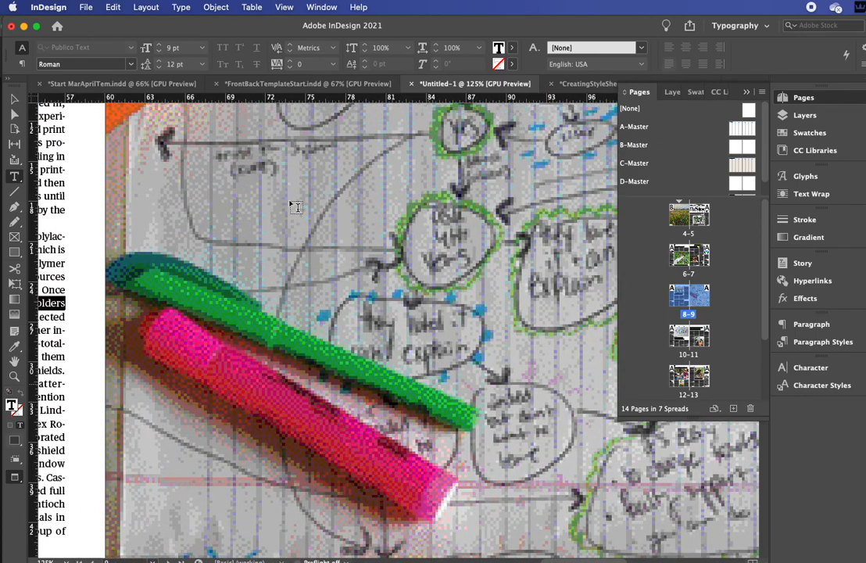
- Select the full-page notebook image on page 9 and bring the Fiske-y Business badge on page 7 into view
key("Escape")
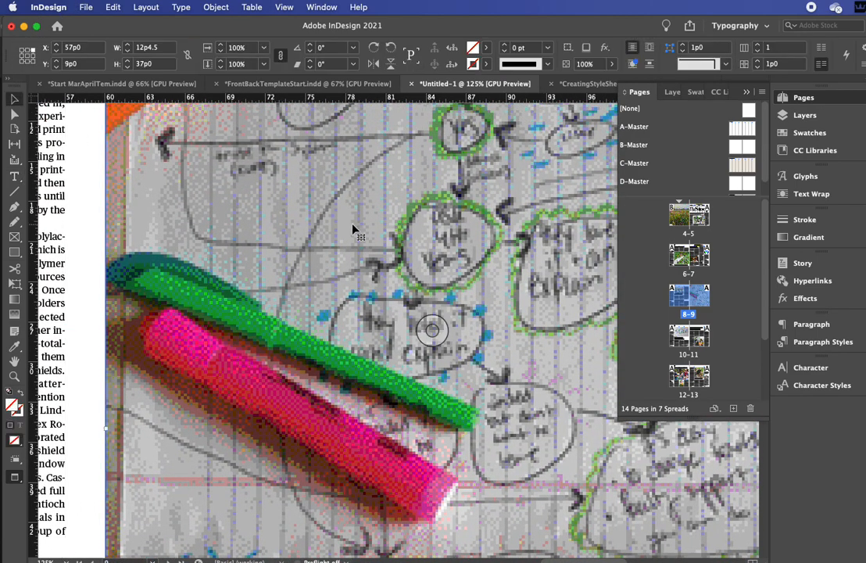
left_click(353, 229)
scroll(304, 180, "up", 10)
scroll(305, 182, "right", 6)
scroll(305, 182, "up", 8)
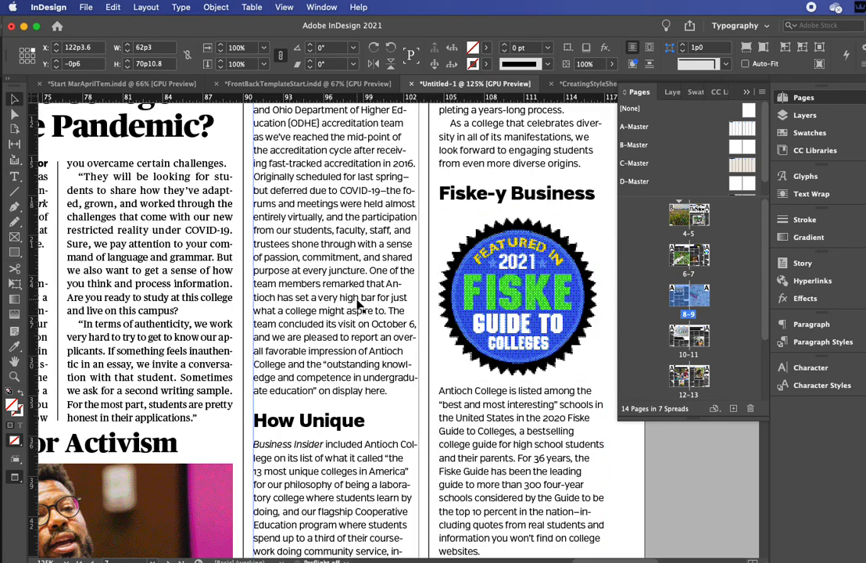
- Set the display performance to High Quality Display and check the images on pages 7 and 9
left_click(323, 6)
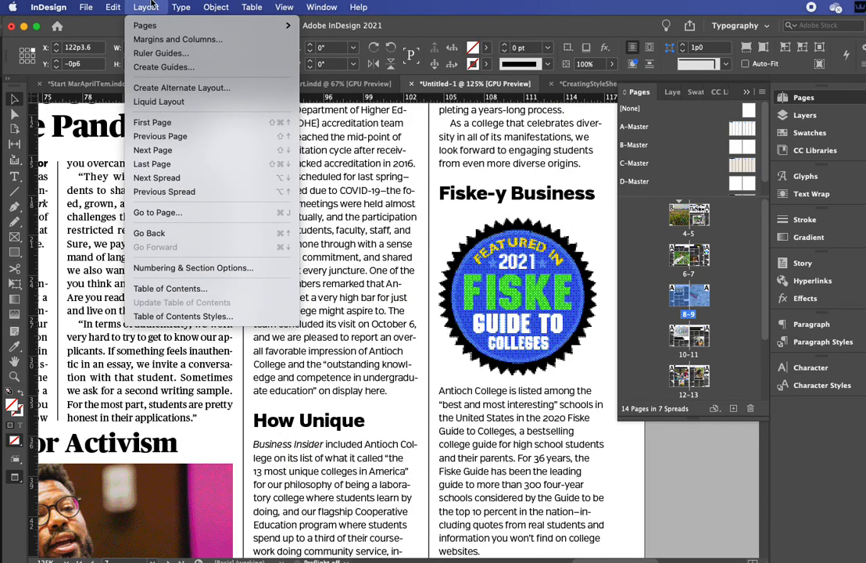
mouse_move(301, 13)
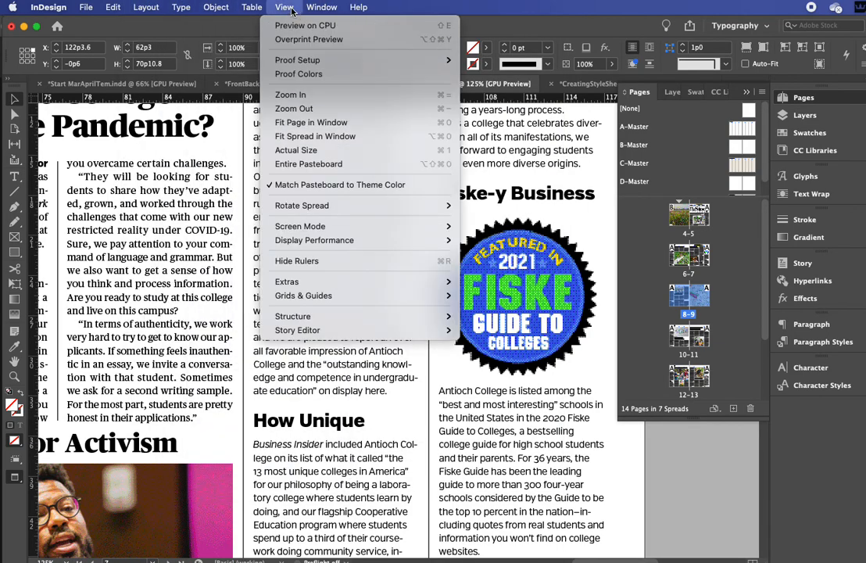
mouse_move(320, 226)
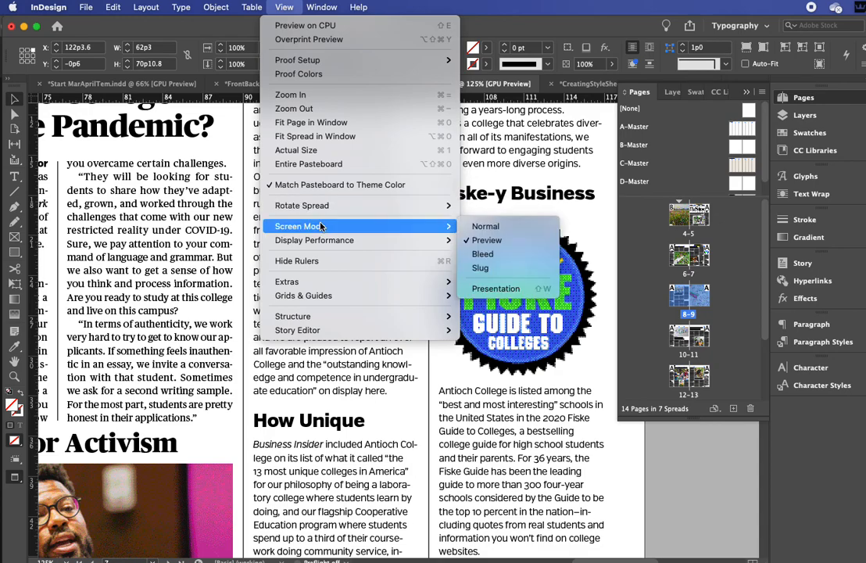
mouse_move(336, 240)
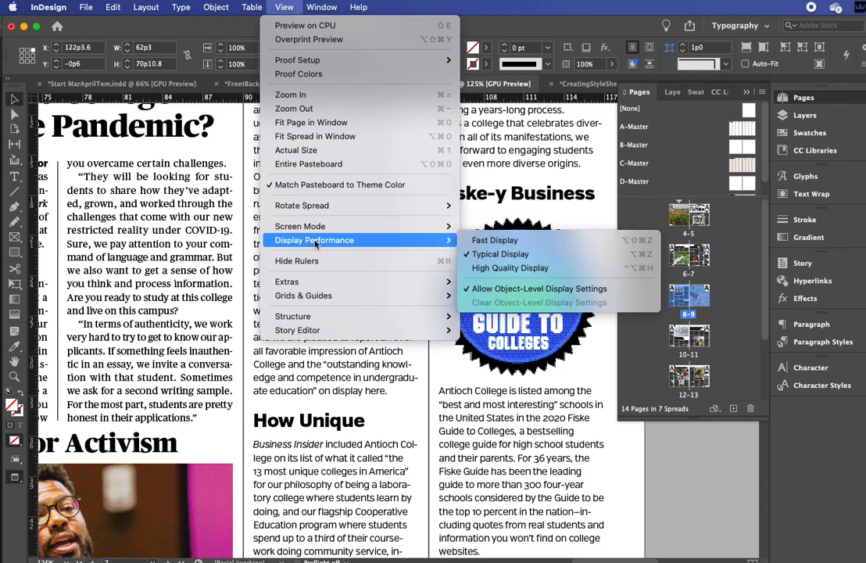
left_click(497, 267)
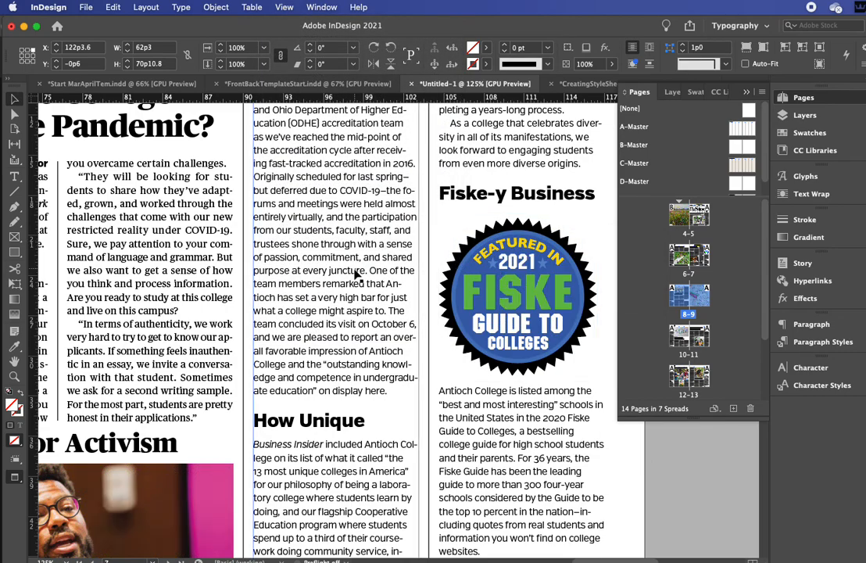
scroll(356, 273, "down", 10)
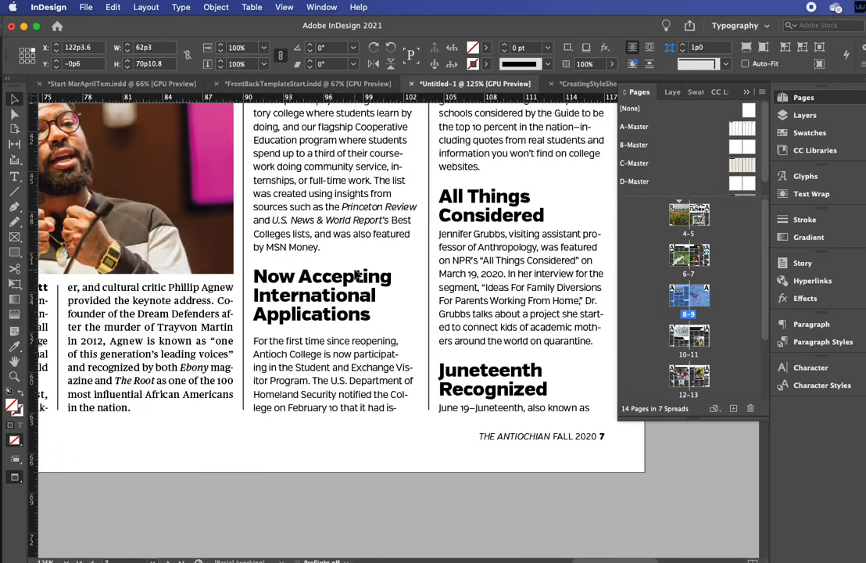
scroll(356, 274, "down", 10)
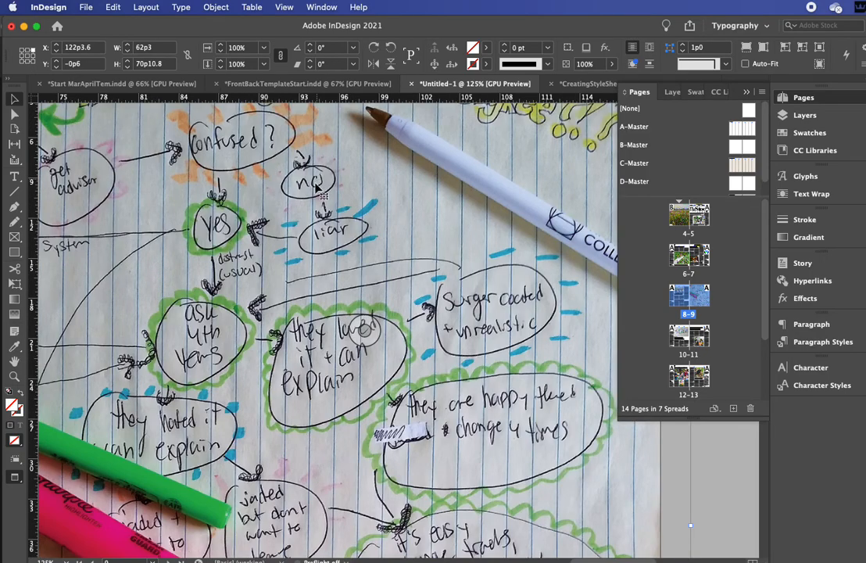
scroll(289, 247, "up", 12)
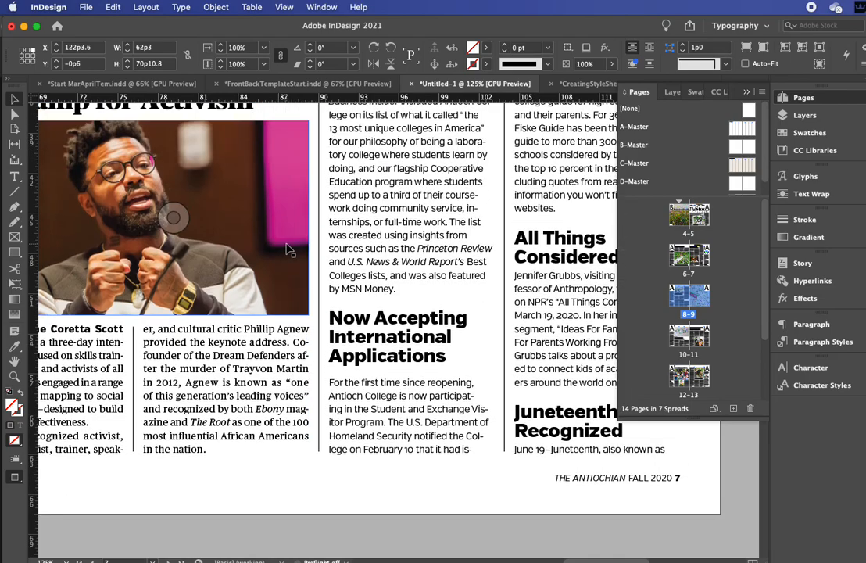
scroll(288, 247, "up", 8)
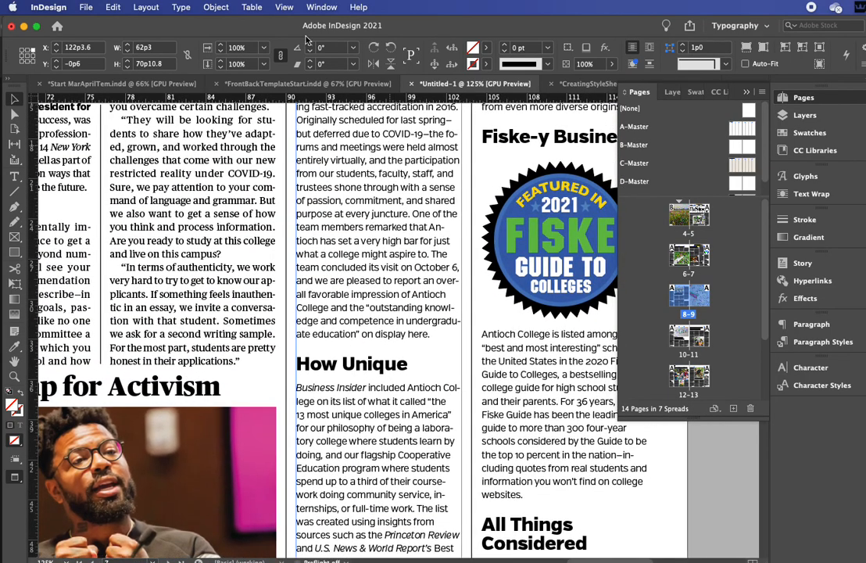
- Switch the screen mode from Preview to Normal
left_click(284, 7)
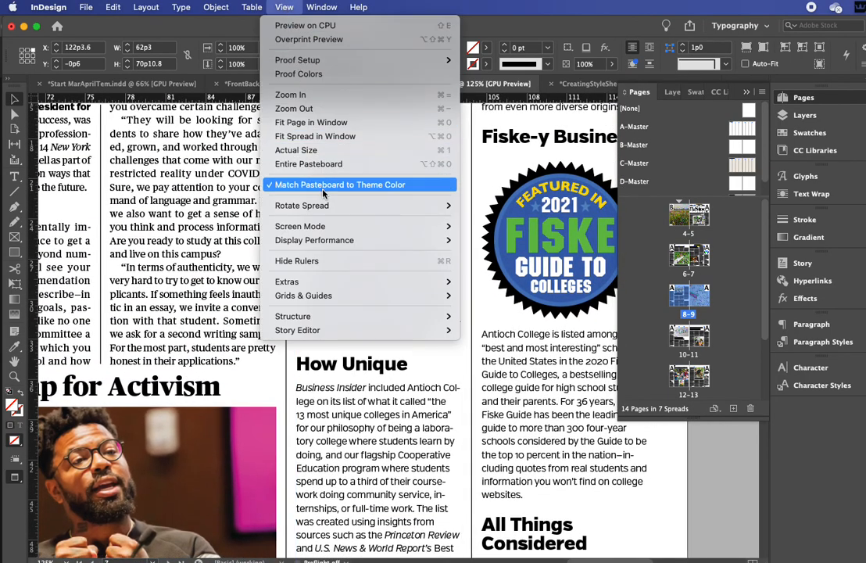
mouse_move(319, 228)
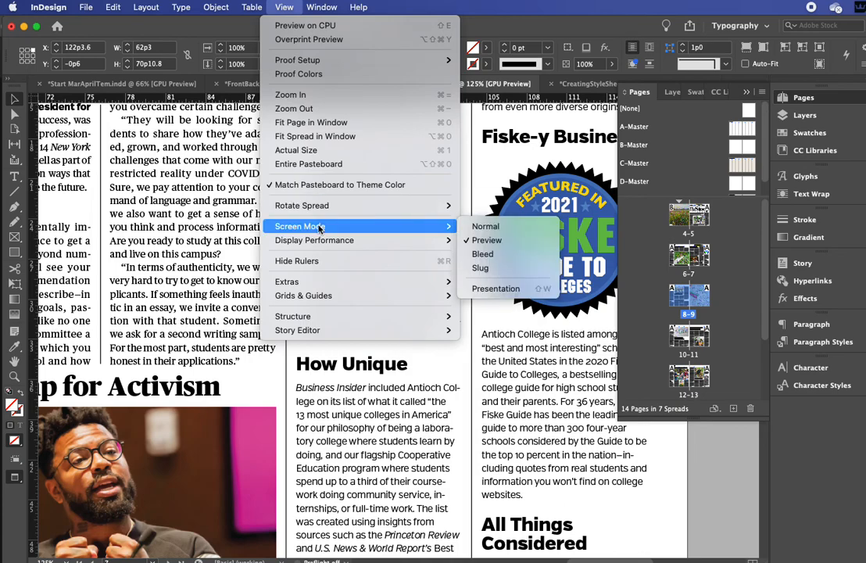
left_click(484, 229)
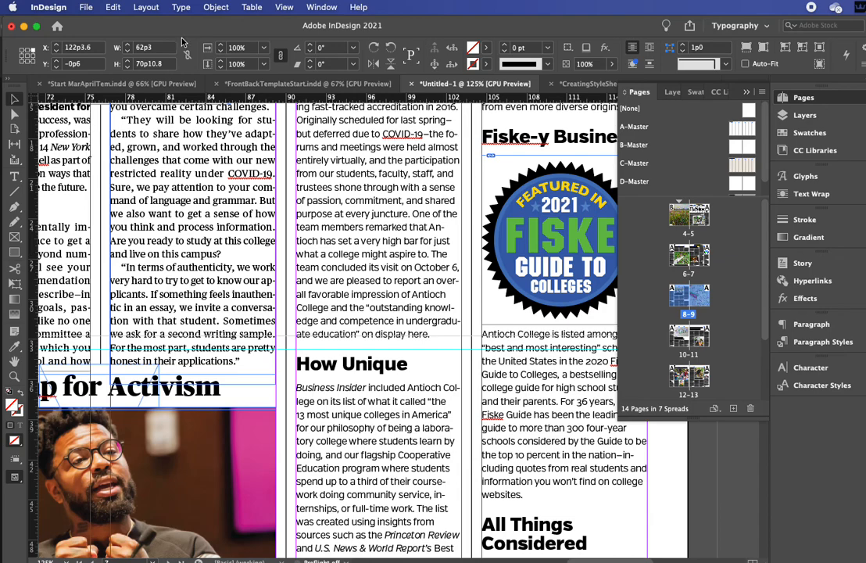
- Try Fast Display for the page images, and return the display performance to Typical Display
left_click(284, 7)
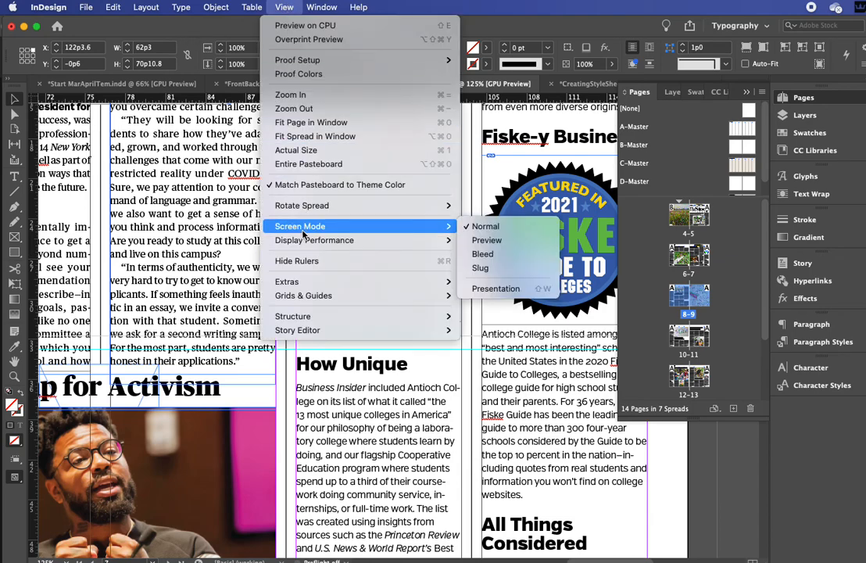
mouse_move(367, 239)
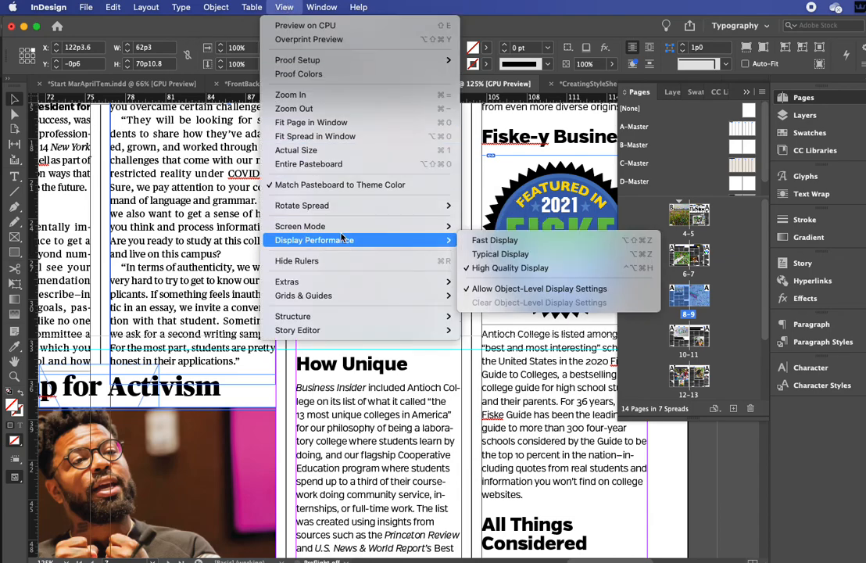
left_click(471, 239)
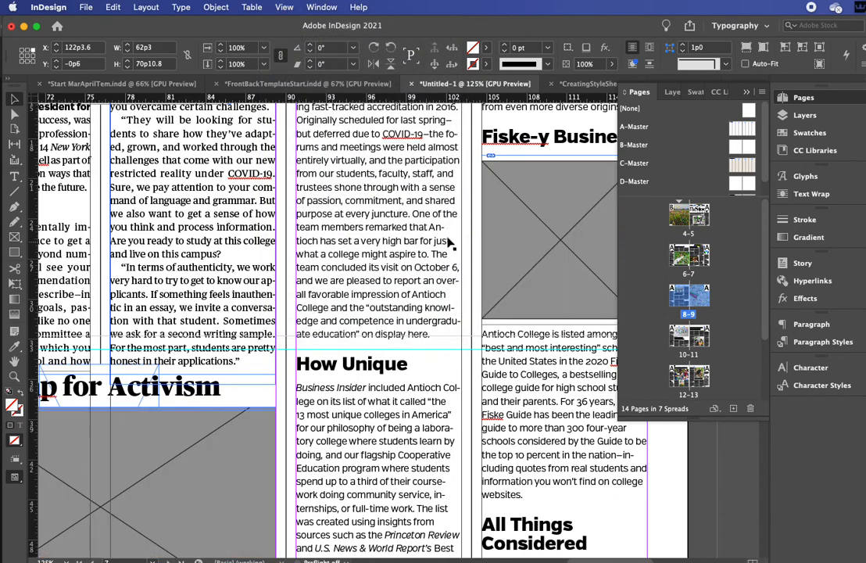
left_click(284, 7)
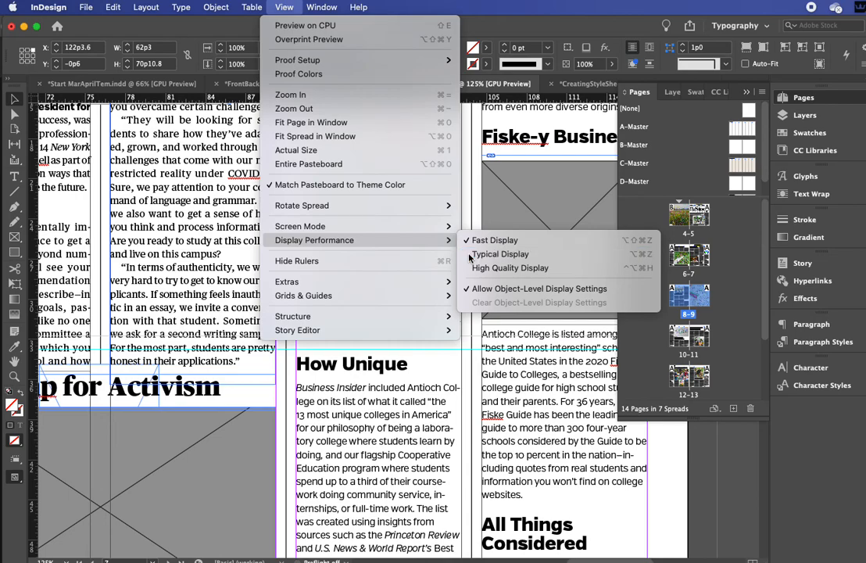
left_click(470, 254)
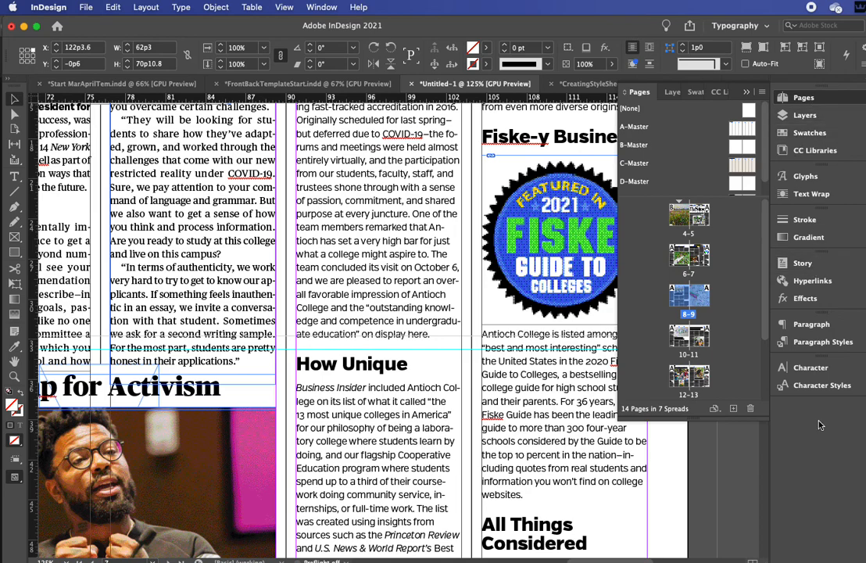
- Show the Links panel for the document's placed files
left_click(315, 8)
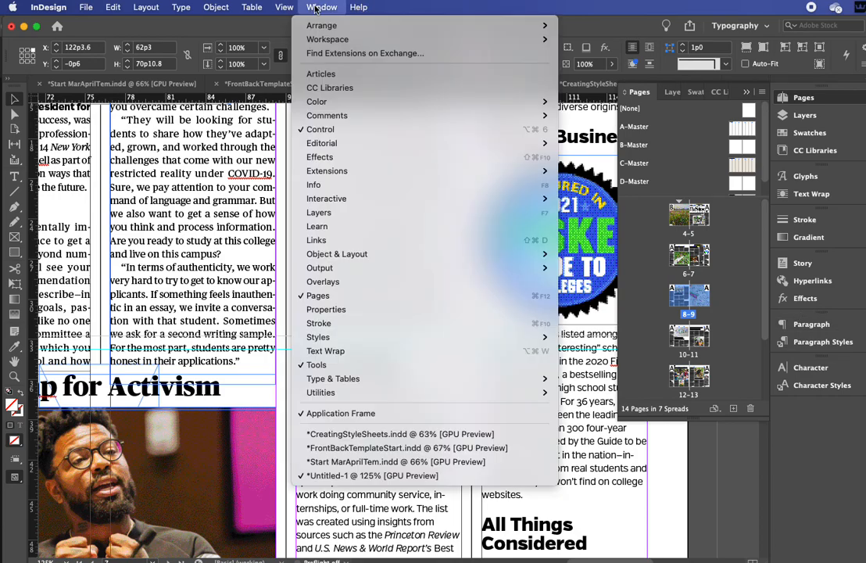
left_click(350, 243)
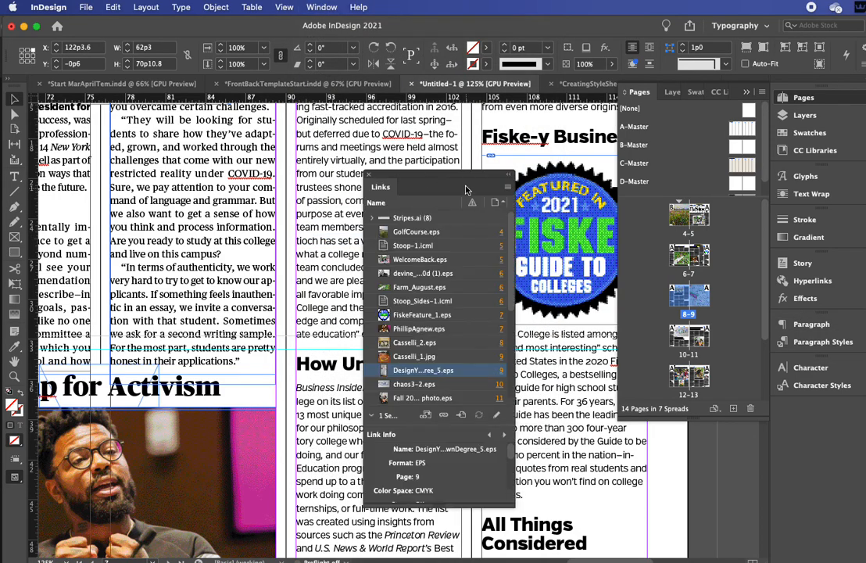
- Dock the floating Links panel with the other panels beneath Character Styles, and expand it there
left_click_drag(452, 179, 815, 416)
left_click(818, 412)
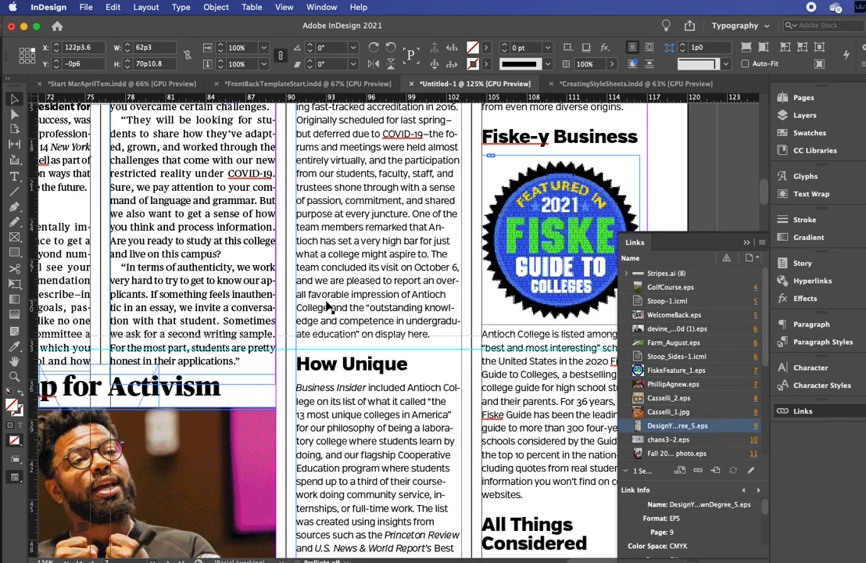
scroll(328, 307, "left", 2)
scroll(328, 307, "up", 5)
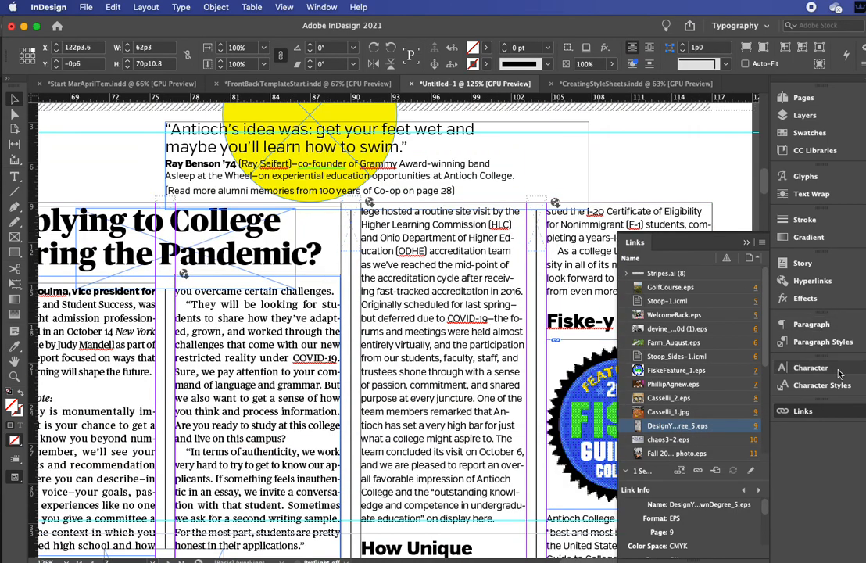
- Look through the document's list of paragraph styles and the articles on page 7 that they format
left_click(820, 342)
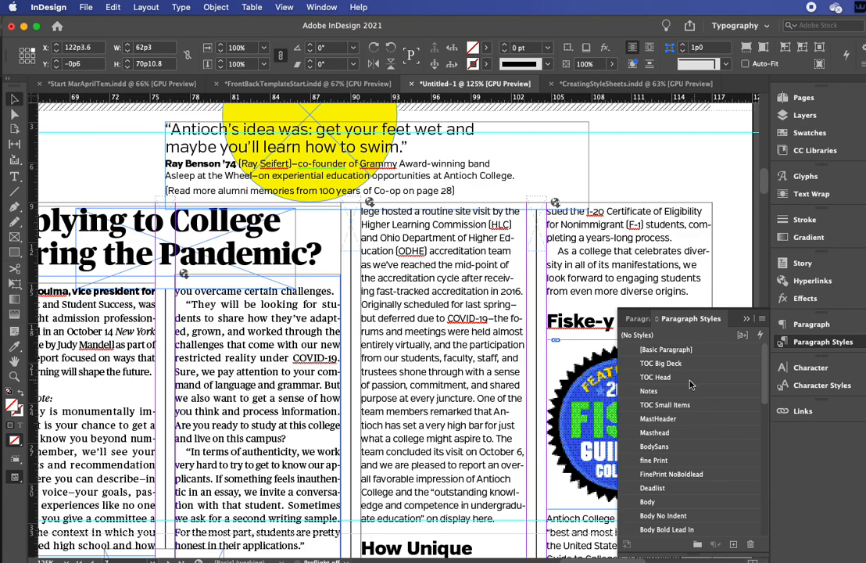
scroll(687, 386, "down", 10)
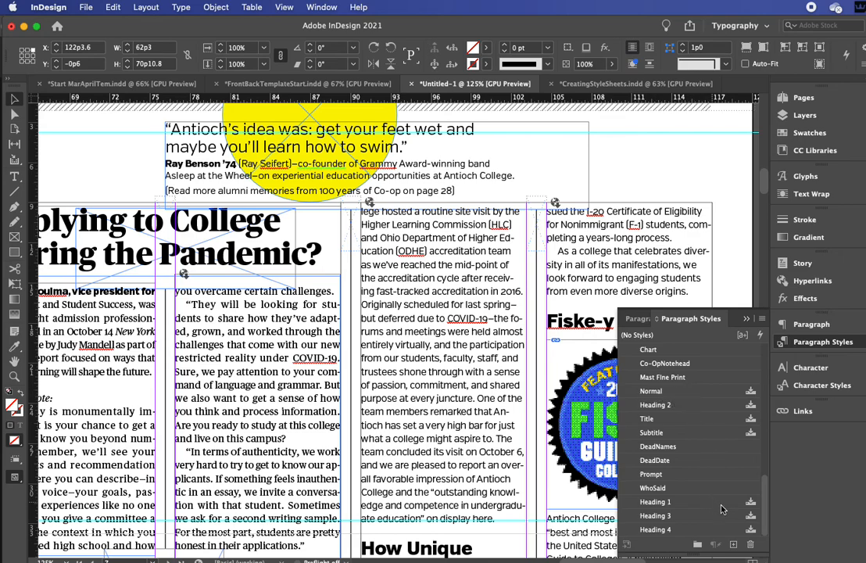
scroll(461, 368, "up", 1)
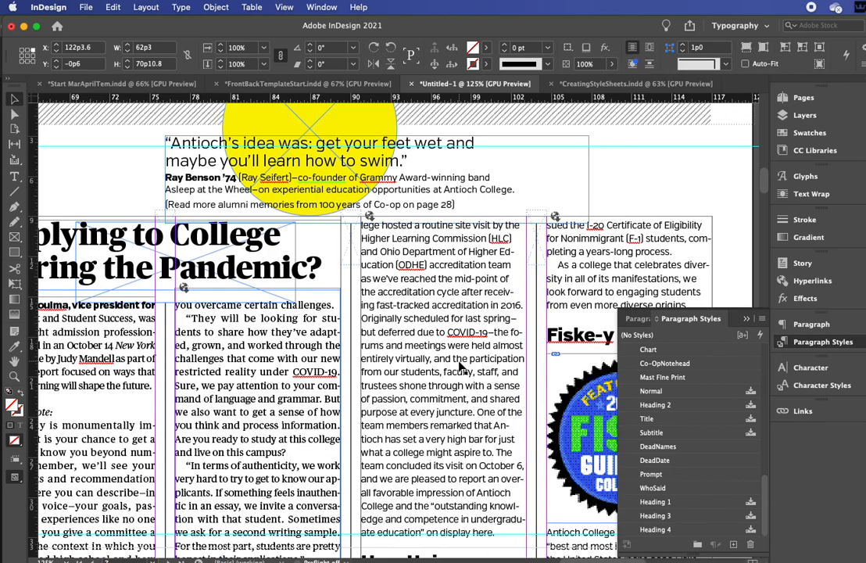
scroll(313, 374, "left", 2)
scroll(437, 461, "down", 5)
scroll(437, 462, "left", 4)
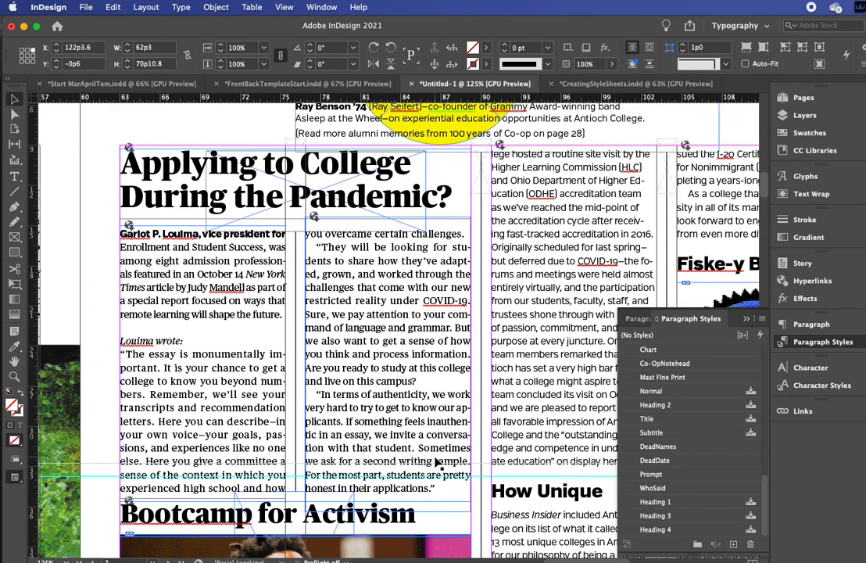
scroll(669, 421, "up", 10)
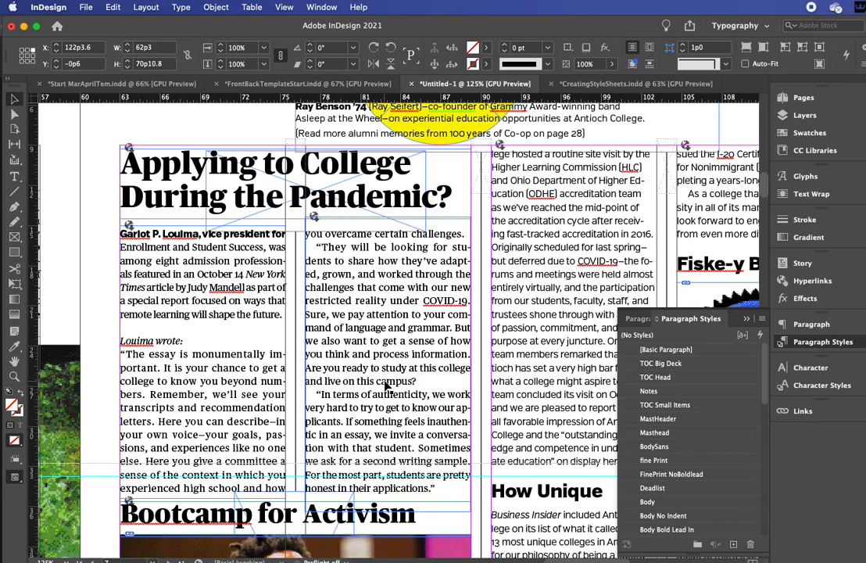
scroll(386, 387, "down", 10)
scroll(385, 387, "right", 10)
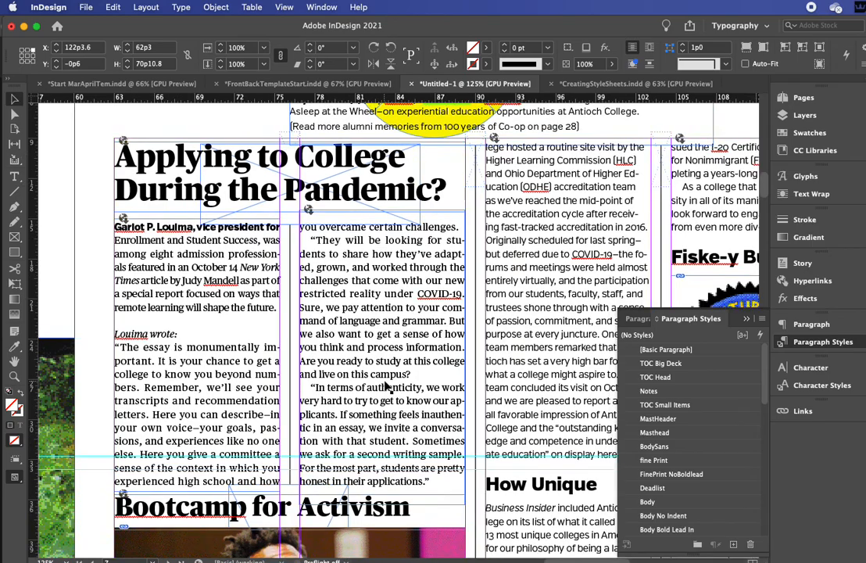
scroll(385, 387, "left", 8)
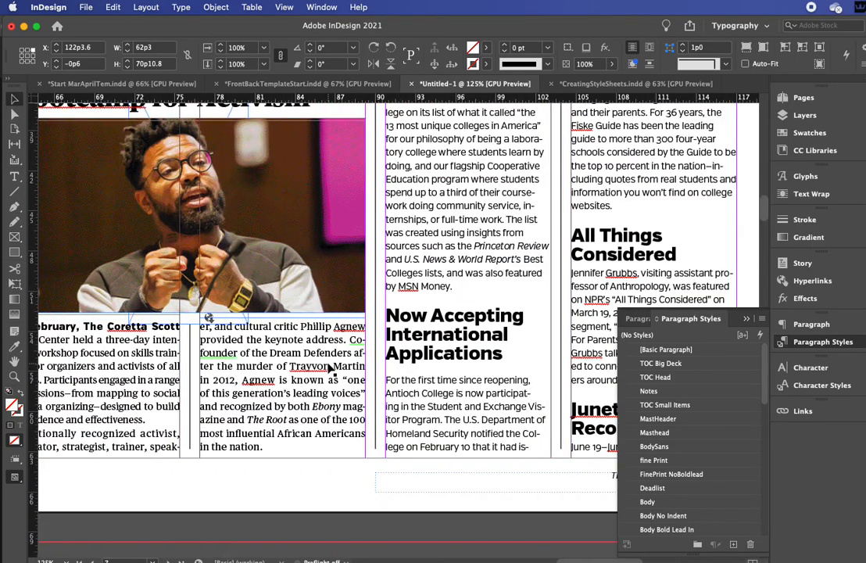
scroll(178, 376, "left", 2)
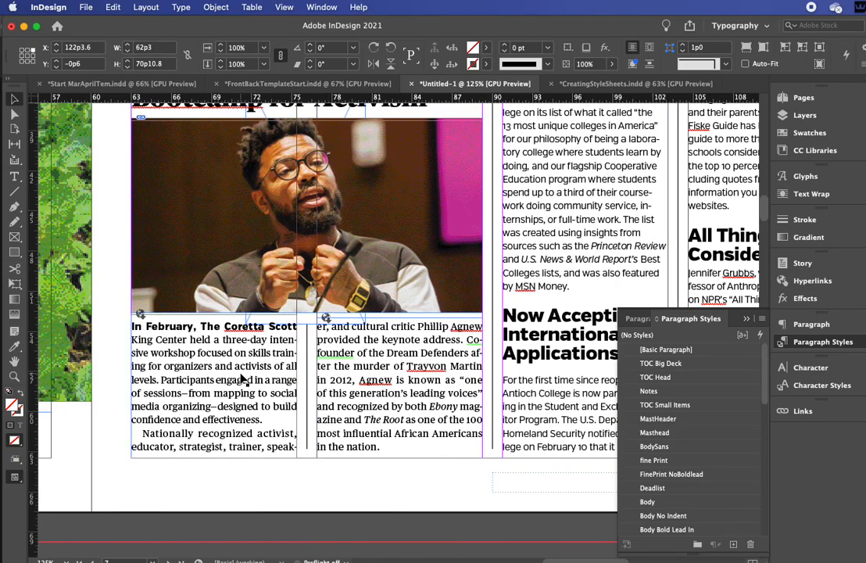
scroll(179, 376, "left", 2)
scroll(242, 379, "up", 3)
scroll(242, 379, "up", 6)
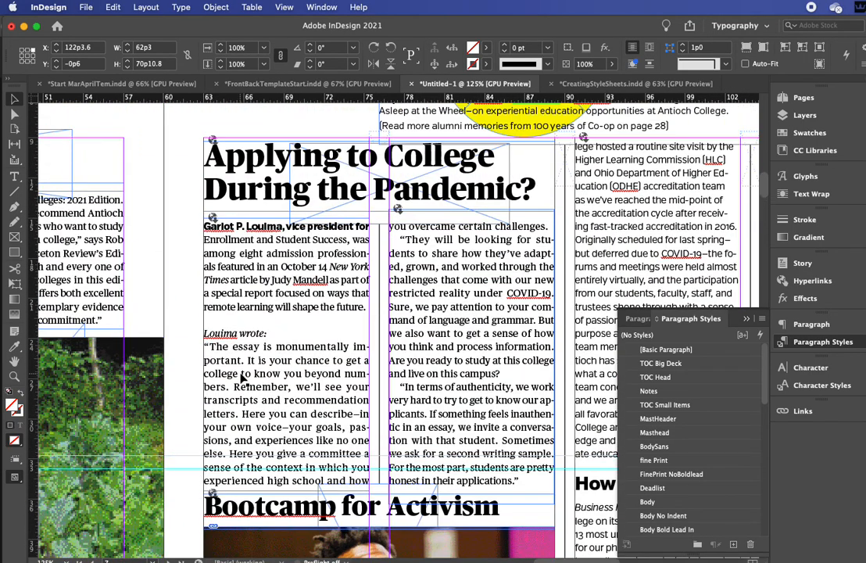
- Check out the "Applying to College During the Pandemic?" story for editing
left_click(14, 175)
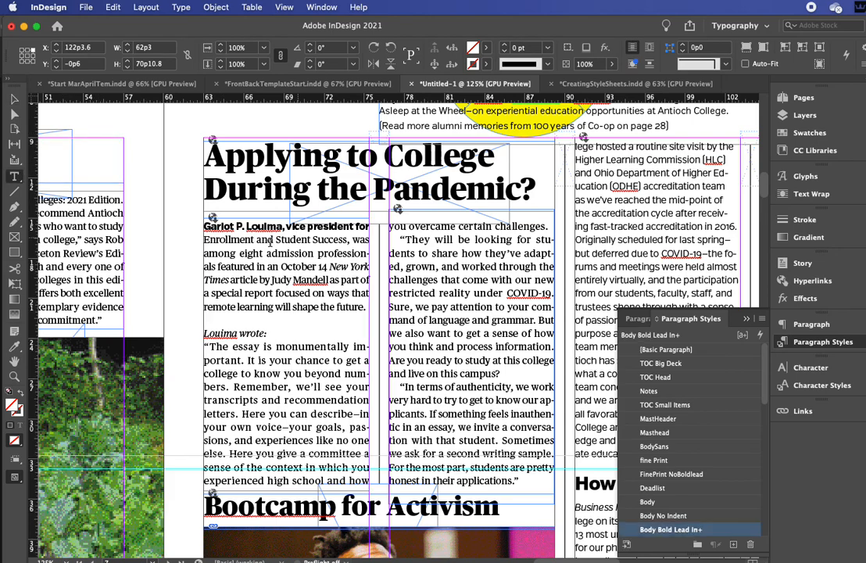
left_click(295, 239)
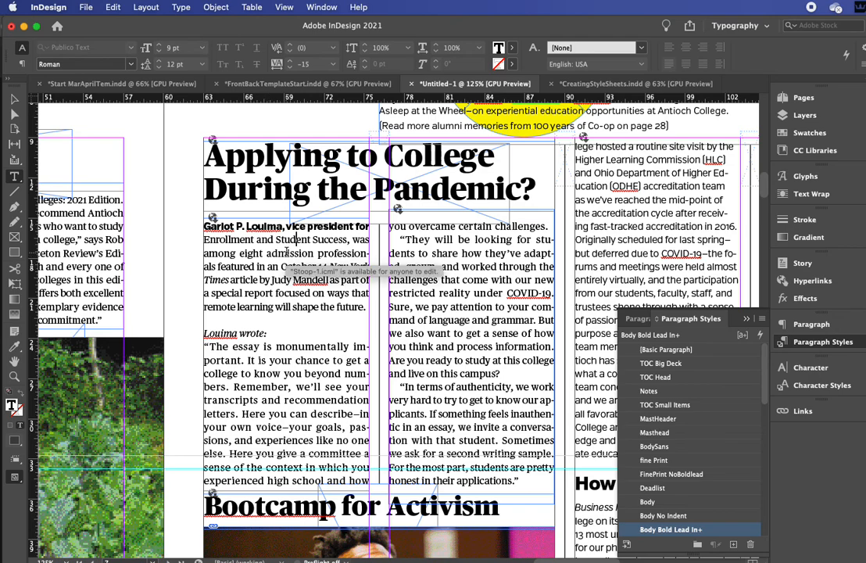
left_click(272, 253, "shift")
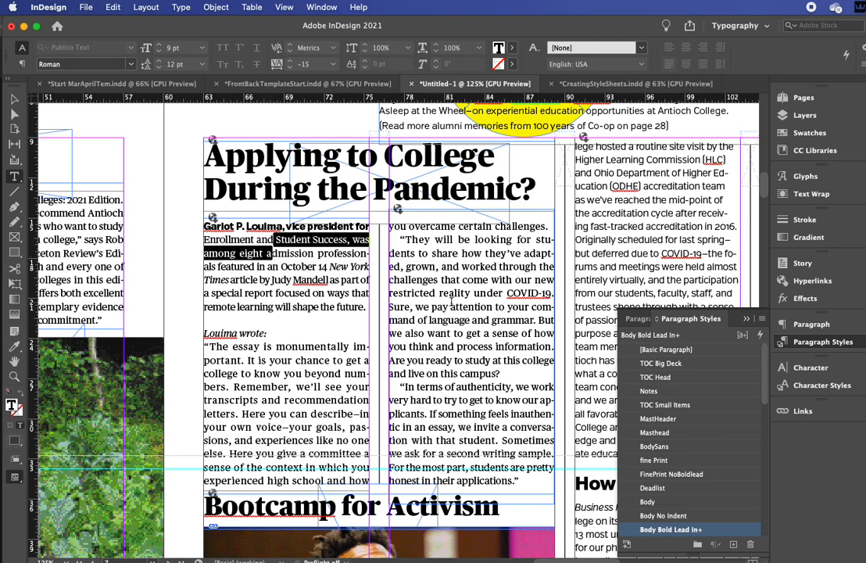
double_click(473, 306)
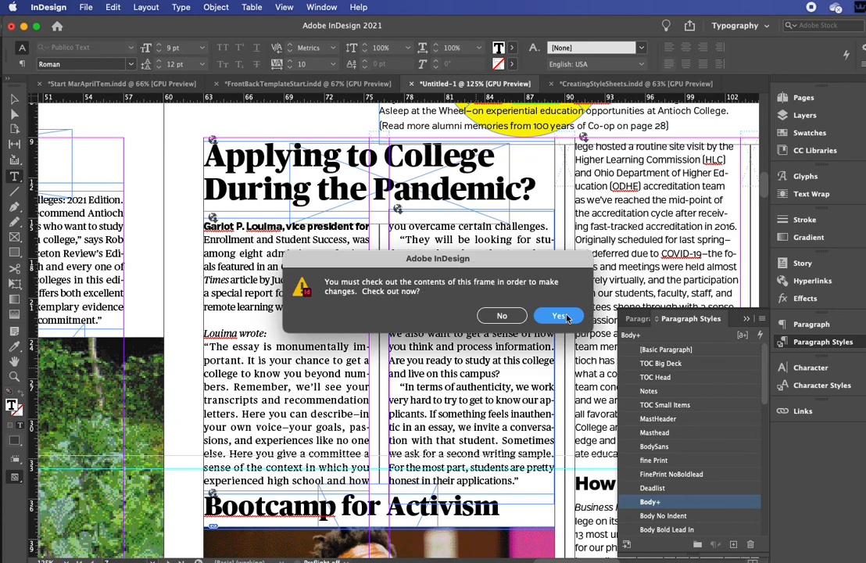
left_click(558, 312)
left_click(451, 308)
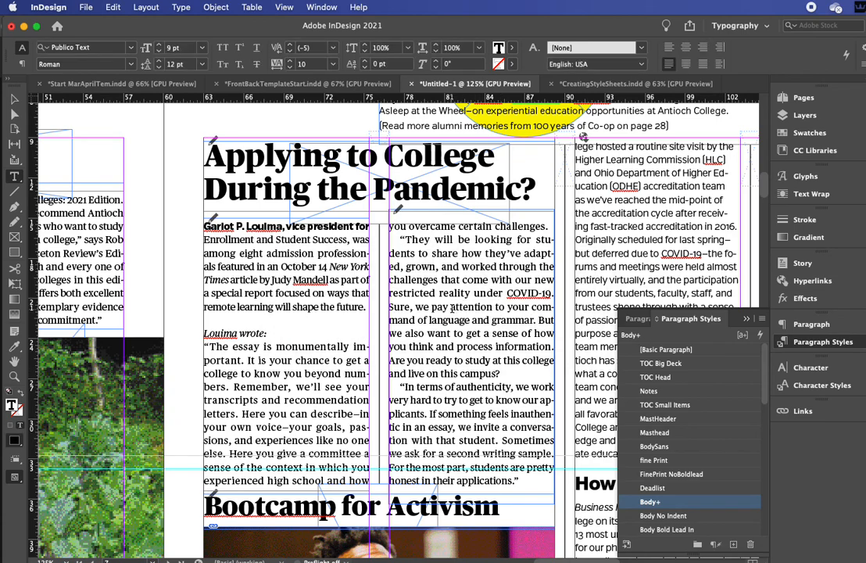
- Apply the Bolds character style to the word "attention" in the second column of the story
double_click(460, 307)
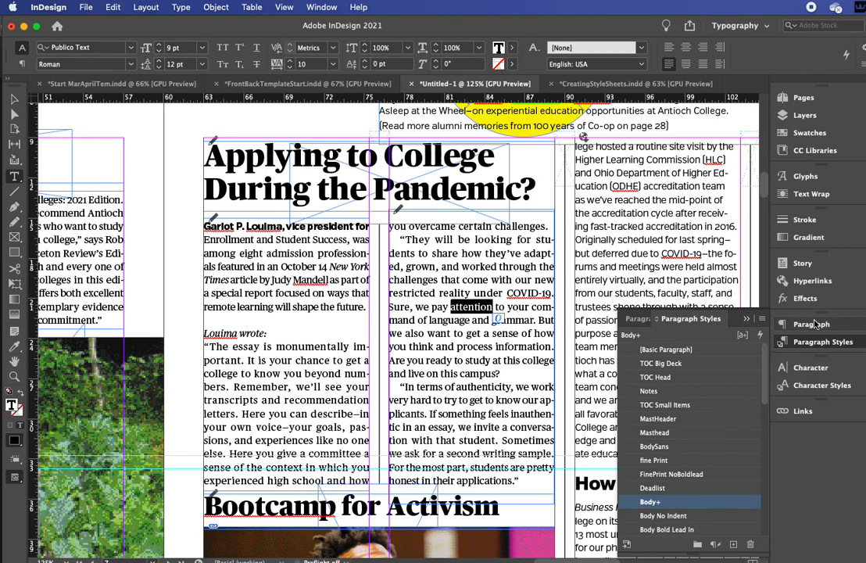
left_click(817, 385)
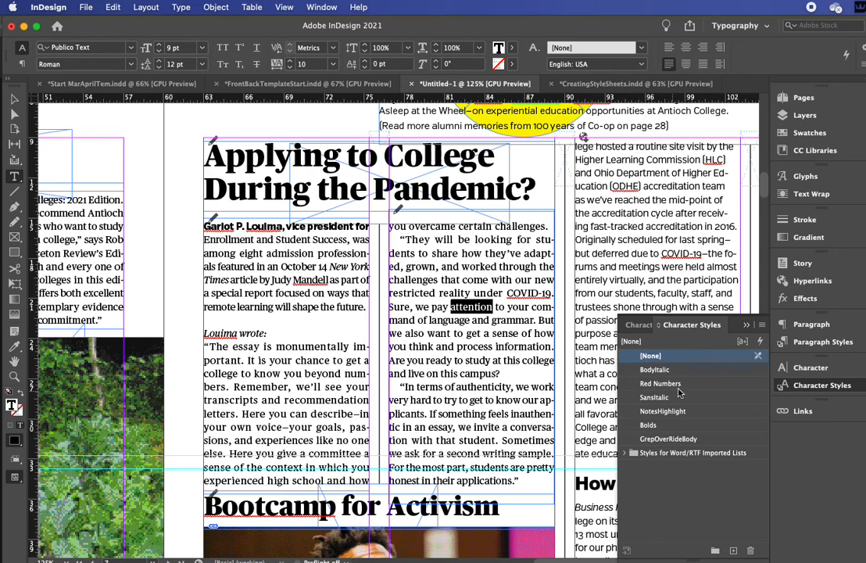
left_click(648, 426)
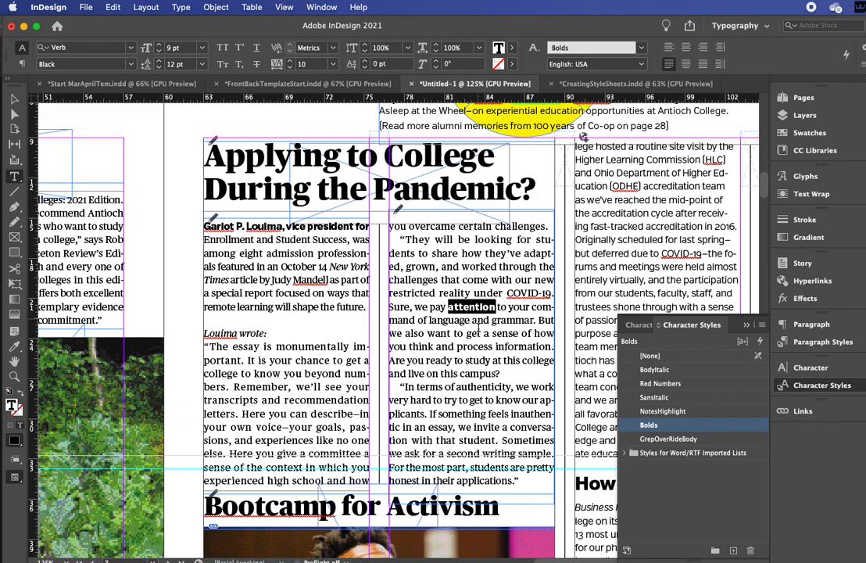
left_click(389, 265)
- Check out the sidebar story and apply the Bolds character style to "lege that" without its final letter, above "Fiske-y Business"
scroll(437, 313, "right", 5)
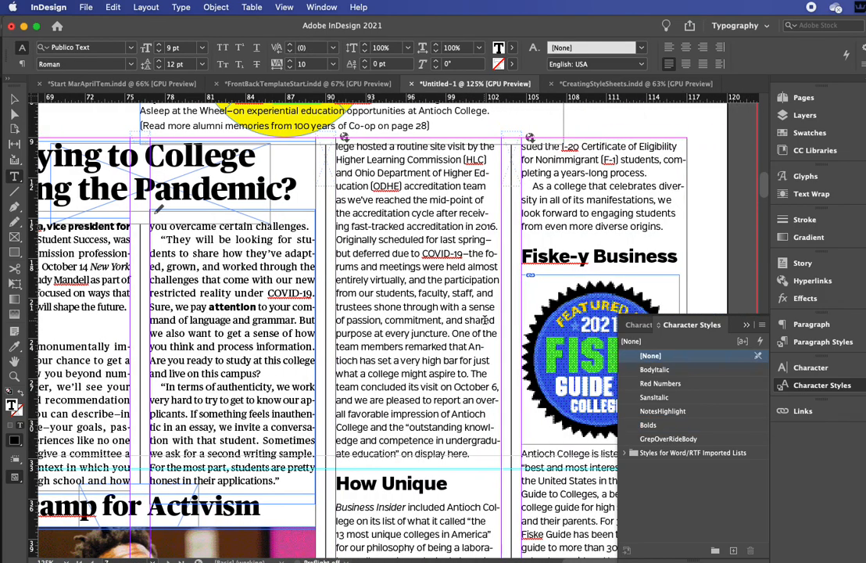
left_click_drag(568, 186, 605, 186)
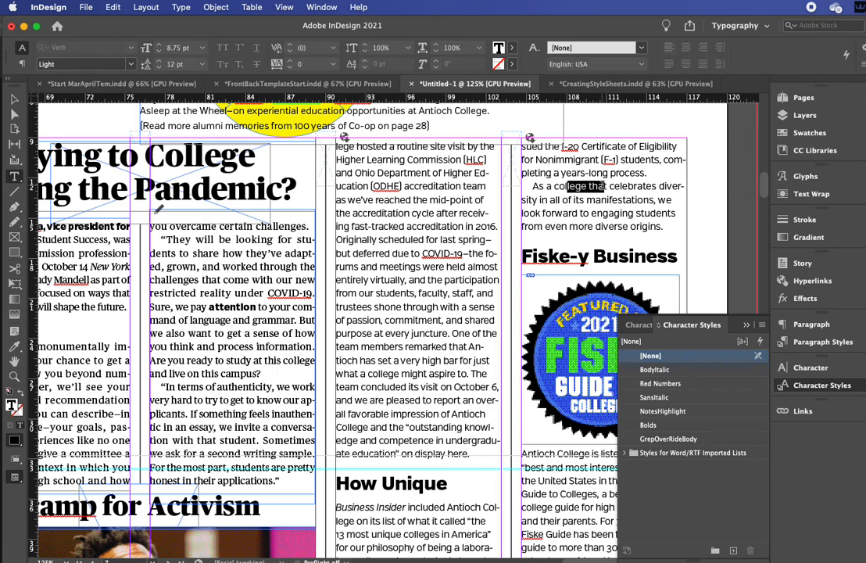
left_click(649, 424)
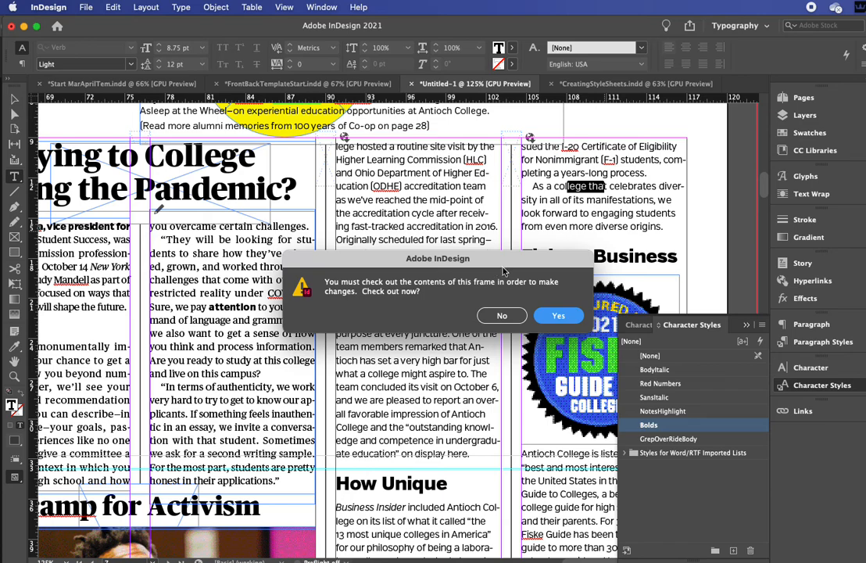
left_click(578, 316)
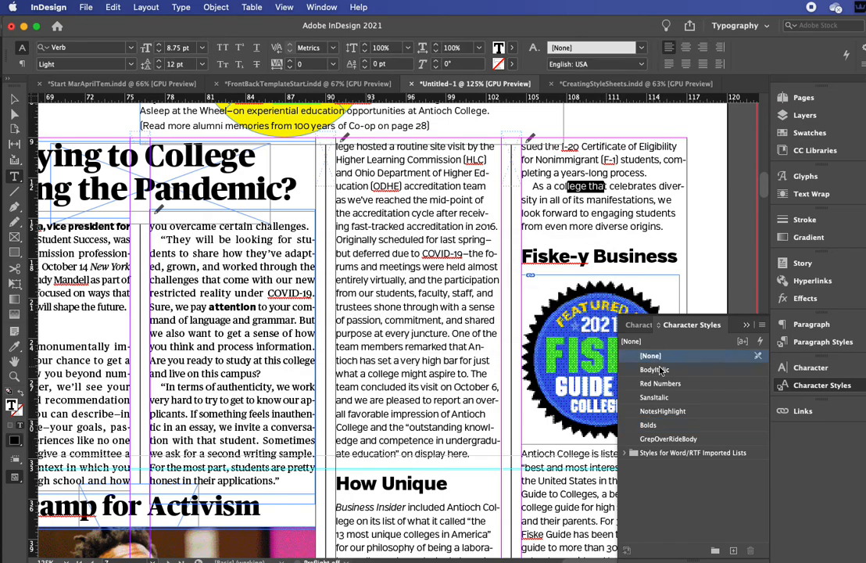
left_click(649, 425)
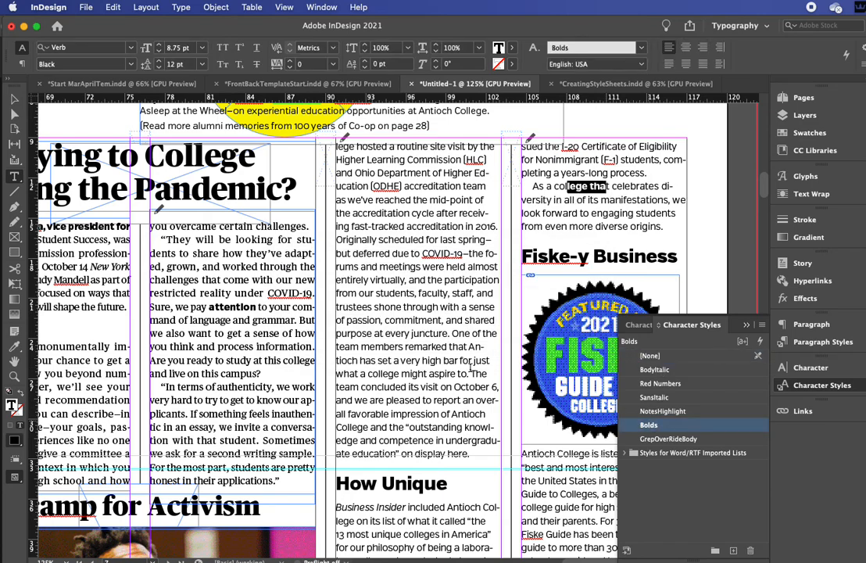
left_click(395, 321)
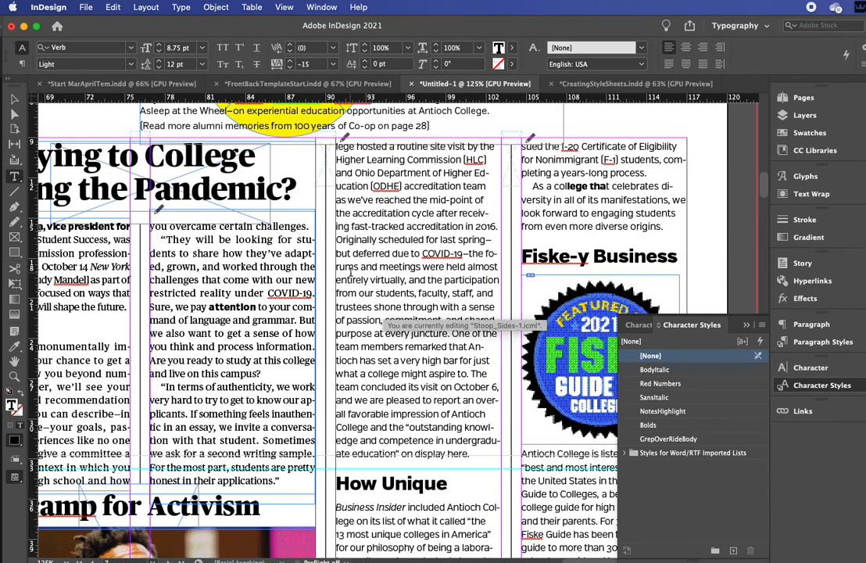
- Apply the Body No Indent paragraph style to the college application article's opening paragraph, and restyle it with Body Bold Lead In
scroll(313, 312, "left", 3)
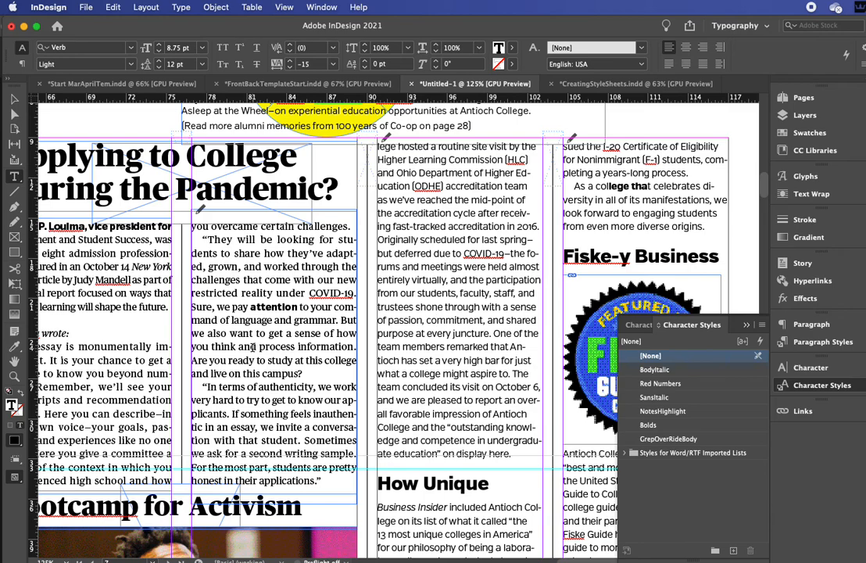
scroll(105, 288, "left", 5)
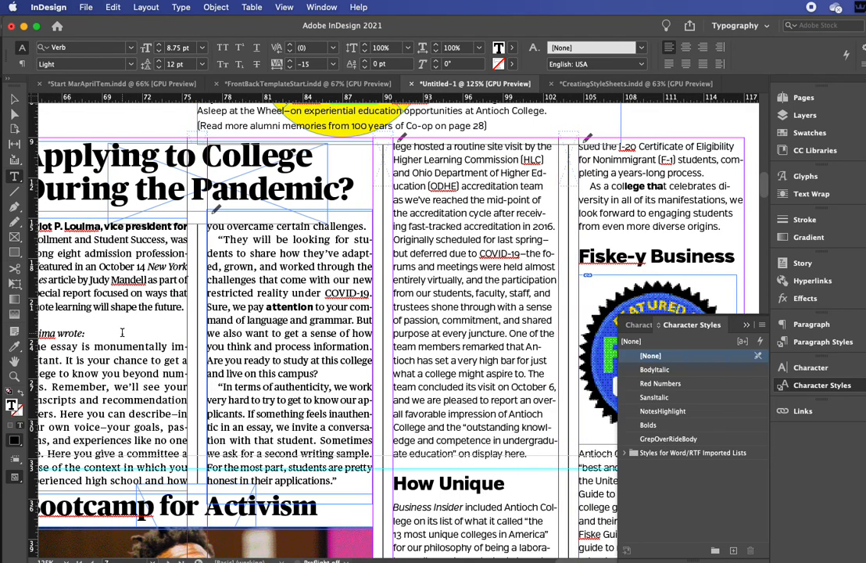
left_click_drag(239, 240, 239, 267)
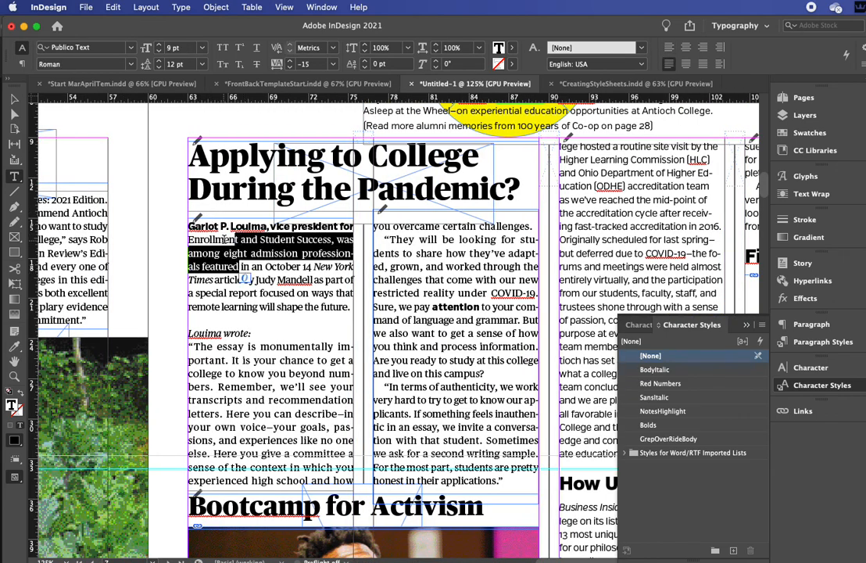
left_click(817, 342)
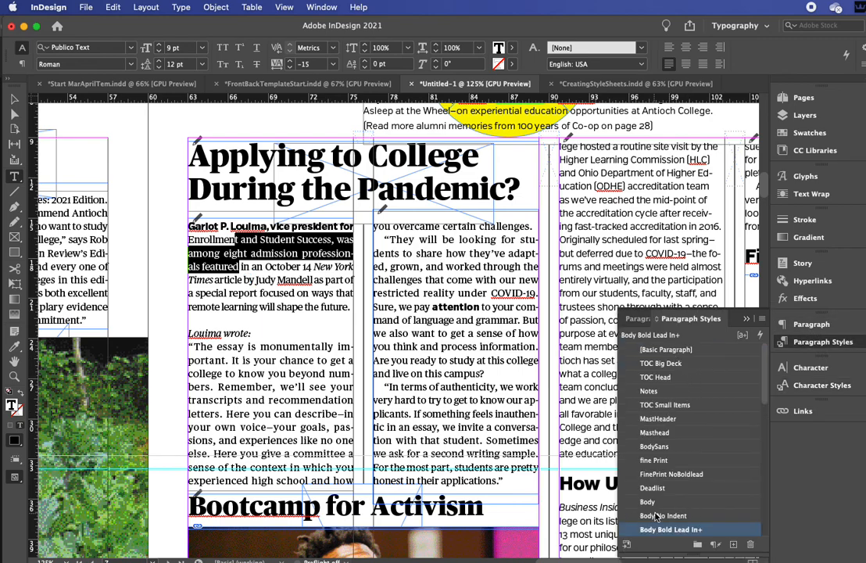
left_click(662, 516)
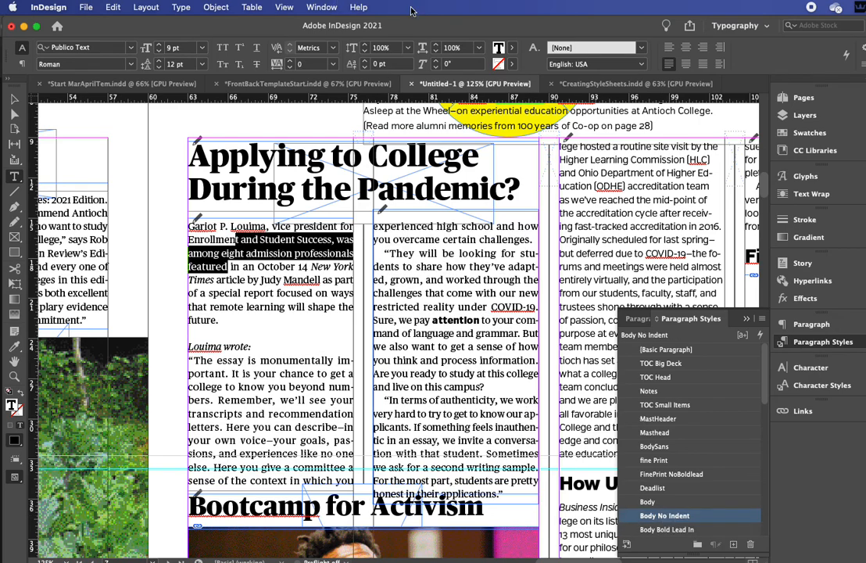
left_click(652, 530)
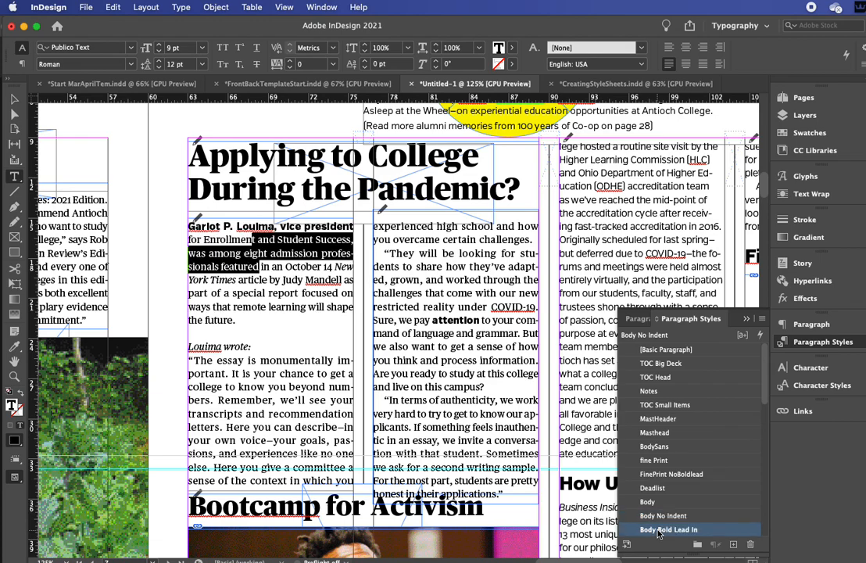
left_click(283, 272)
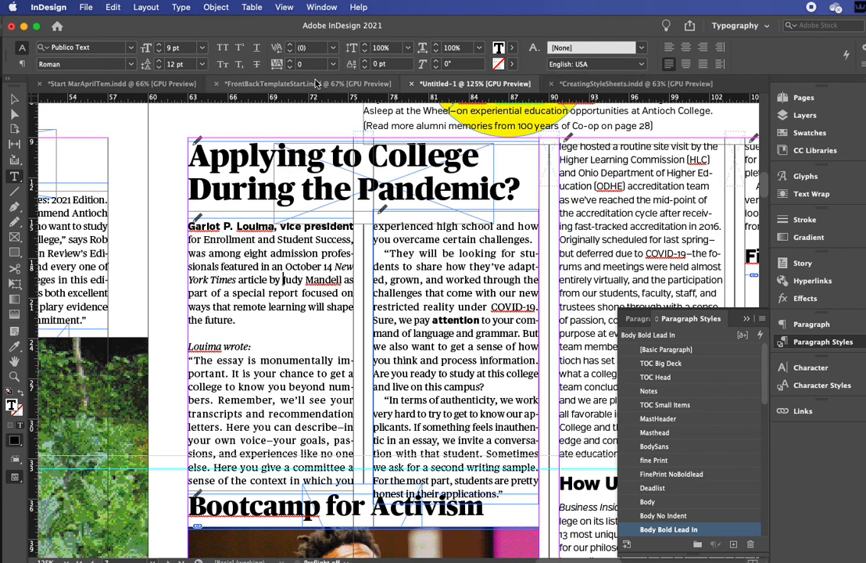
- Switch to the CreatingStyleSheets.indd document and enlarge its "Stimulate Good Times" text to 100%
left_click(602, 84)
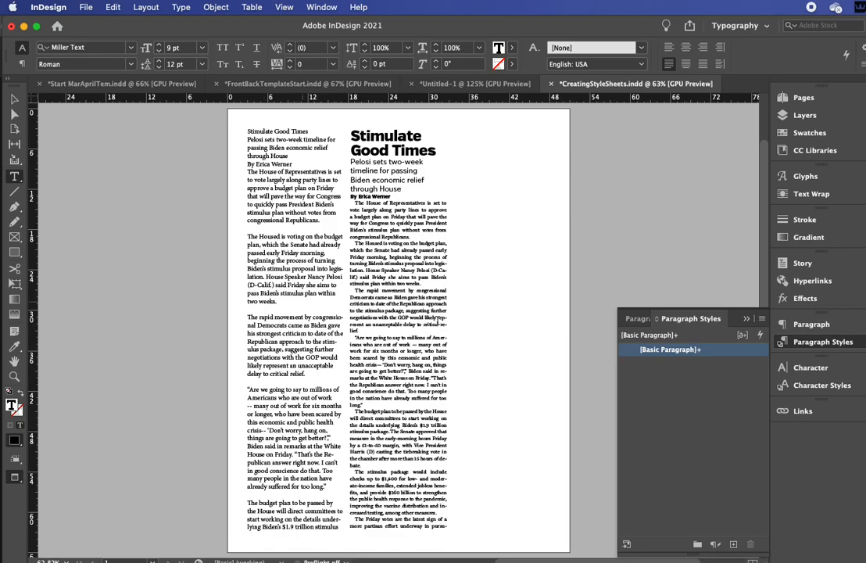
left_click(14, 376)
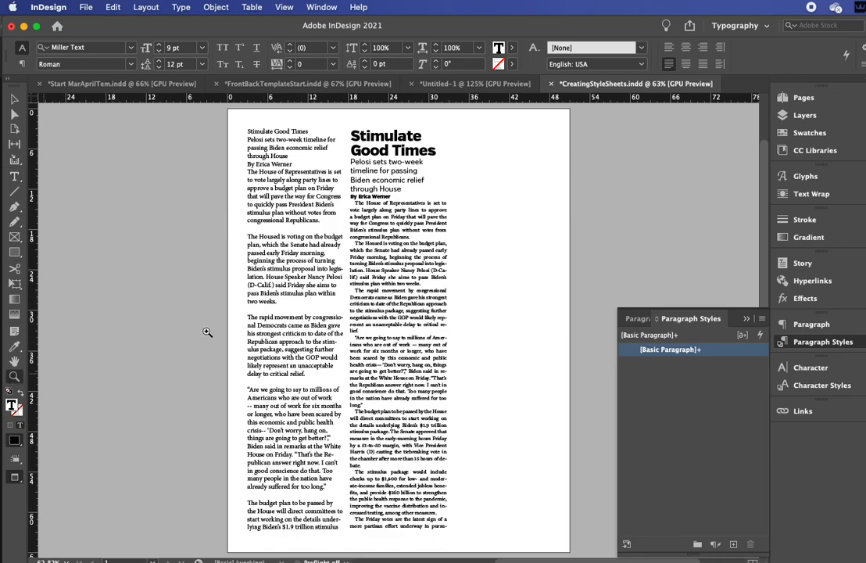
left_click(331, 168)
left_click(422, 260)
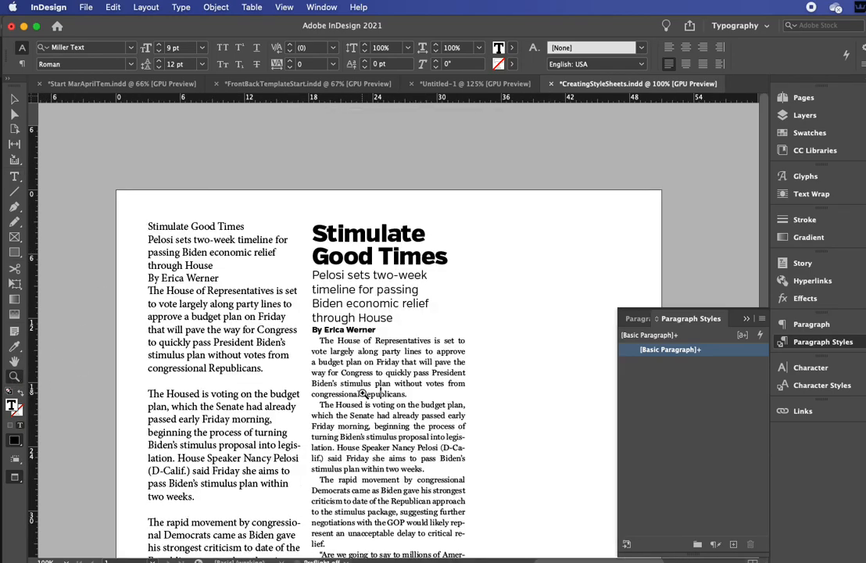
- Compare the character formatting and paragraph style of the plain story text with those of the formatted story's body paragraphs
left_click(313, 341)
left_click(14, 176)
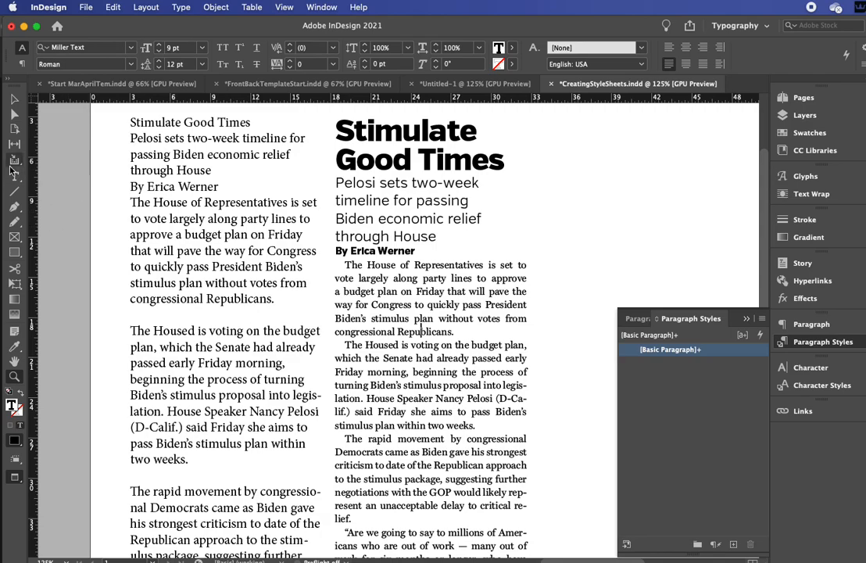
left_click(423, 358, "shift")
left_click(425, 372, "shift")
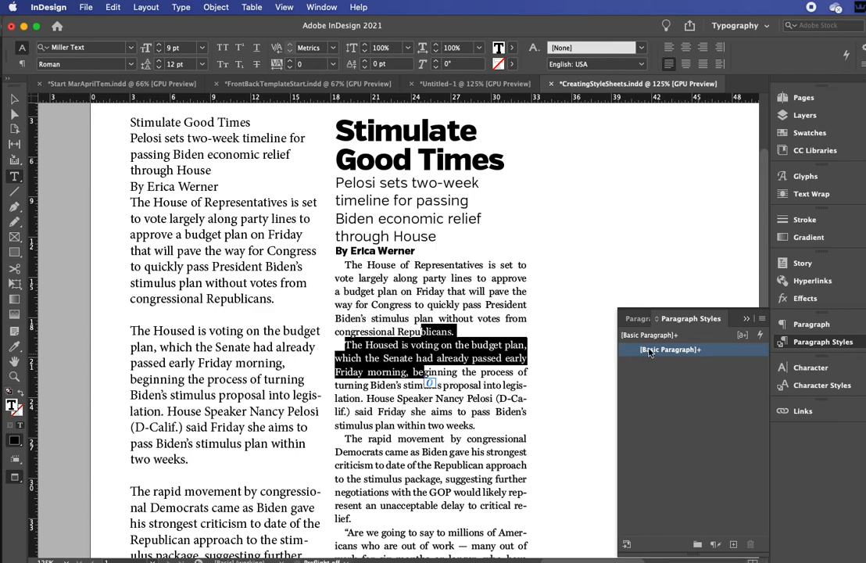
left_click_drag(196, 219, 244, 298)
left_click(212, 253)
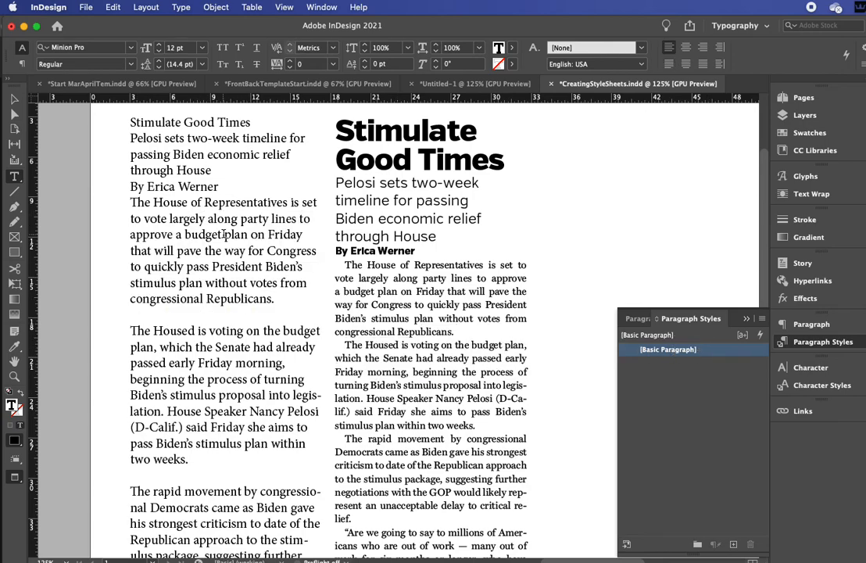
left_click_drag(185, 219, 214, 400)
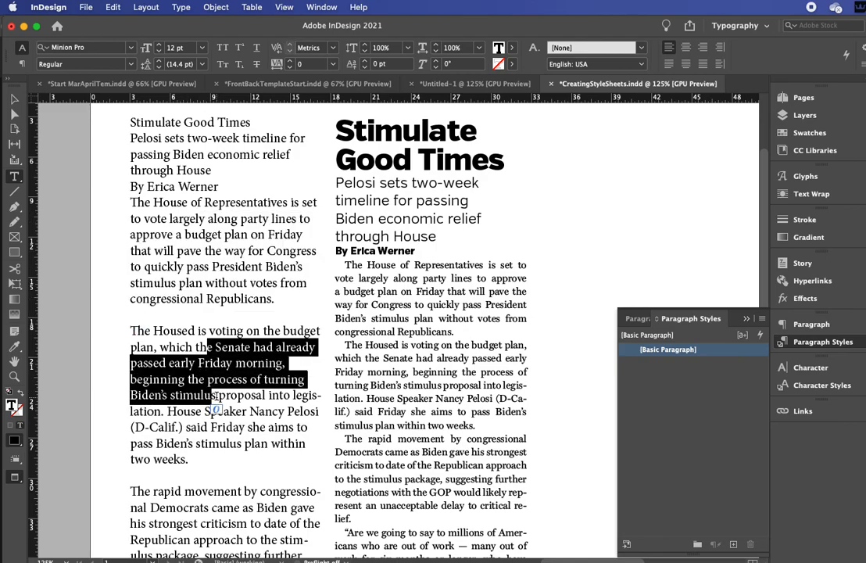
left_click(221, 235)
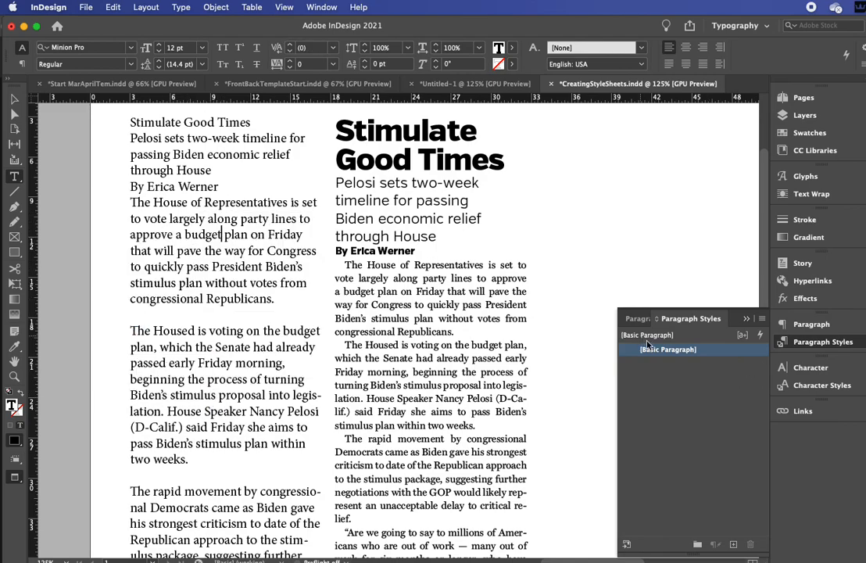
left_click(170, 218)
left_click_drag(195, 219, 208, 267)
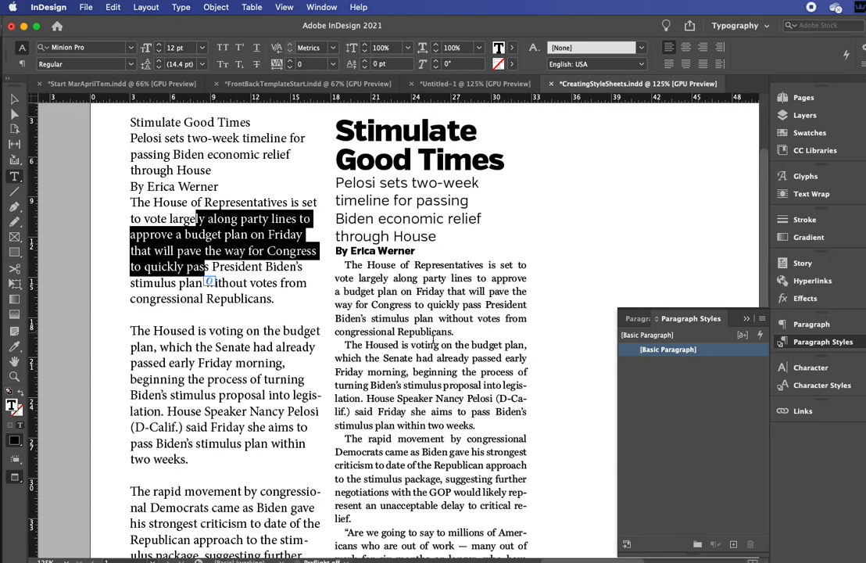
left_click_drag(417, 358, 426, 399)
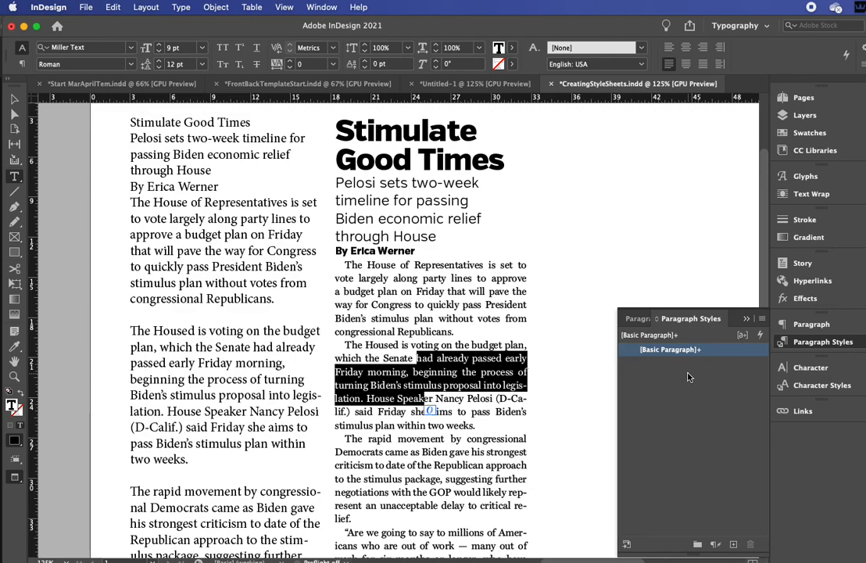
left_click_drag(187, 202, 203, 283)
left_click(202, 251)
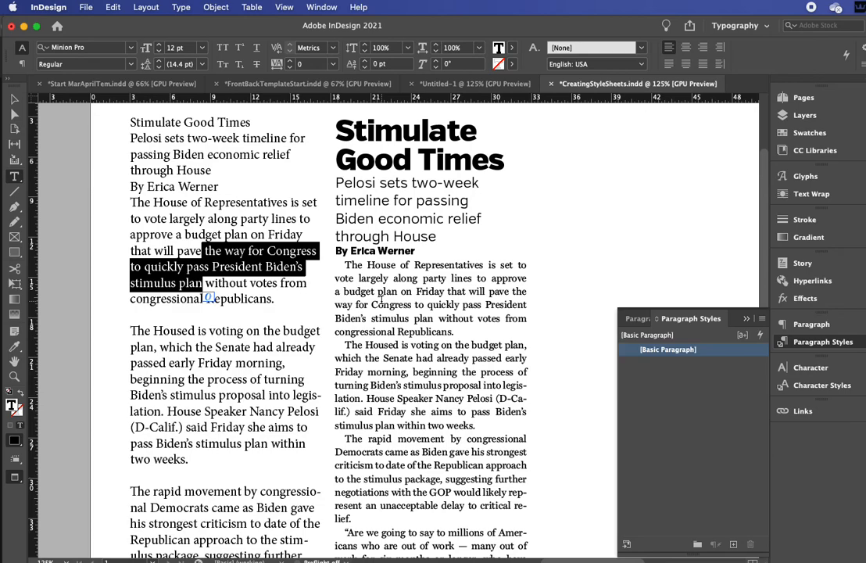
left_click_drag(401, 291, 405, 317)
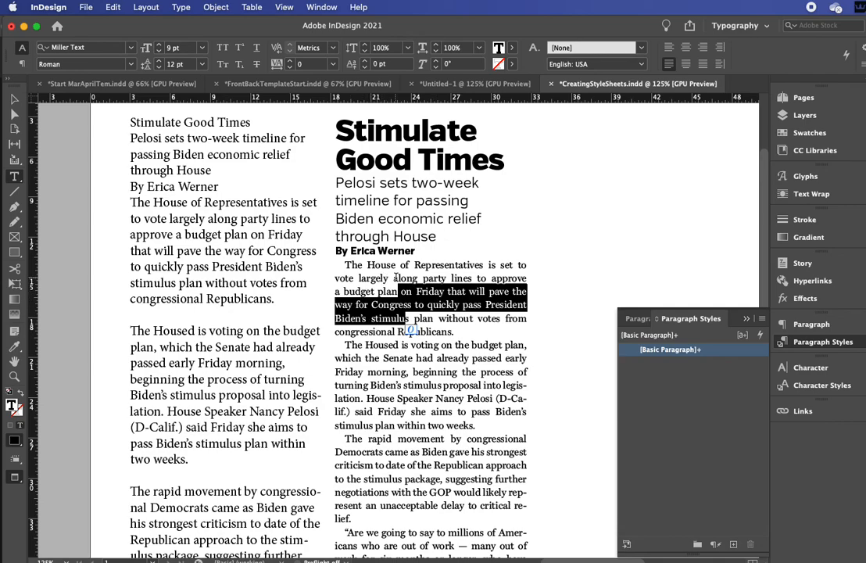
- Examine the font, size, leading and paragraph style of the formatted story's body text, byline, deck and headline
left_click(368, 269)
left_click_drag(369, 277, 400, 291)
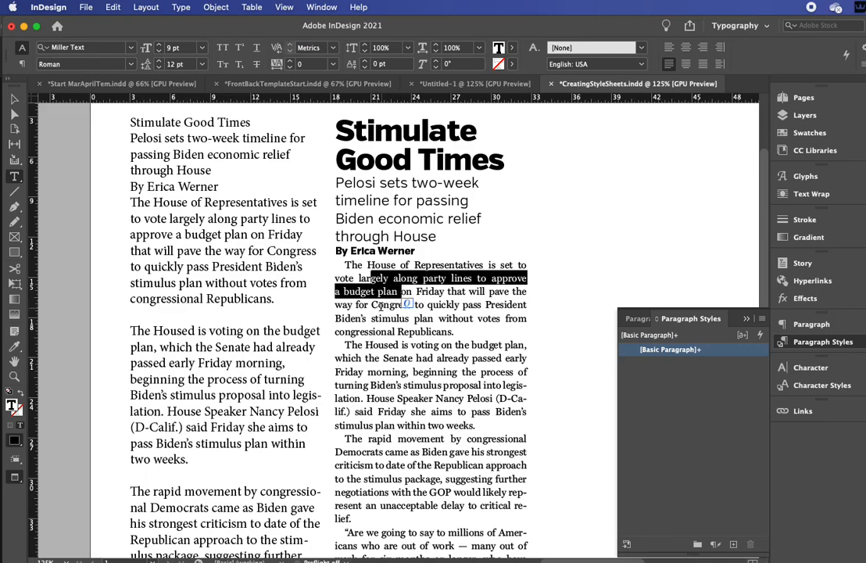
left_click_drag(350, 250, 389, 251)
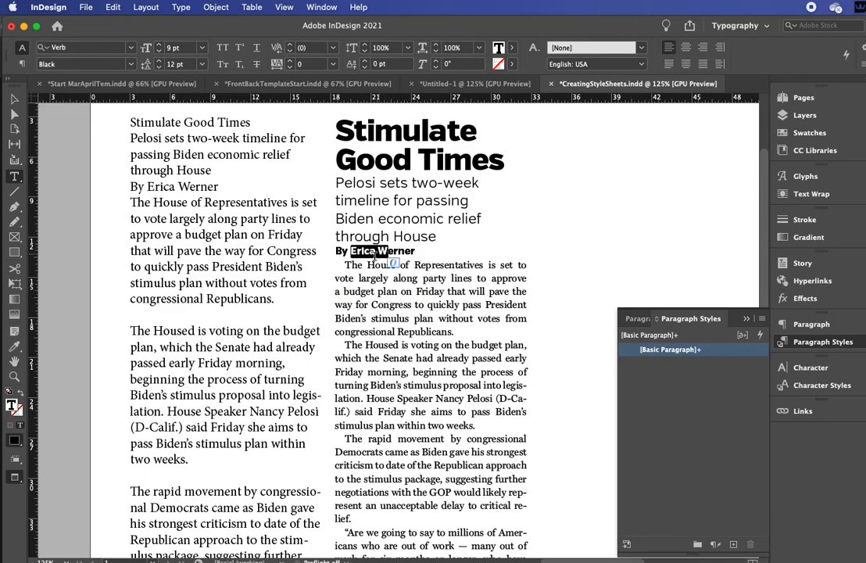
left_click_drag(399, 184, 407, 202)
left_click_drag(374, 130, 409, 319)
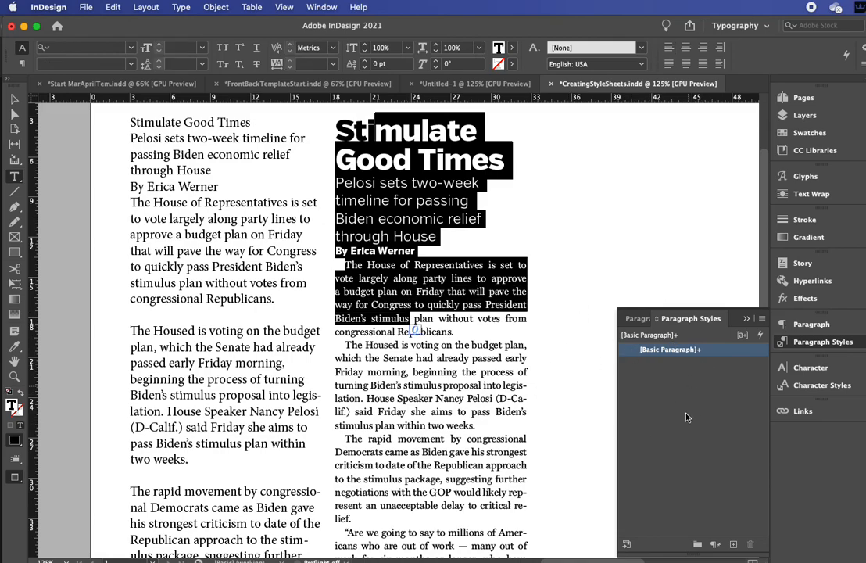
left_click(396, 365)
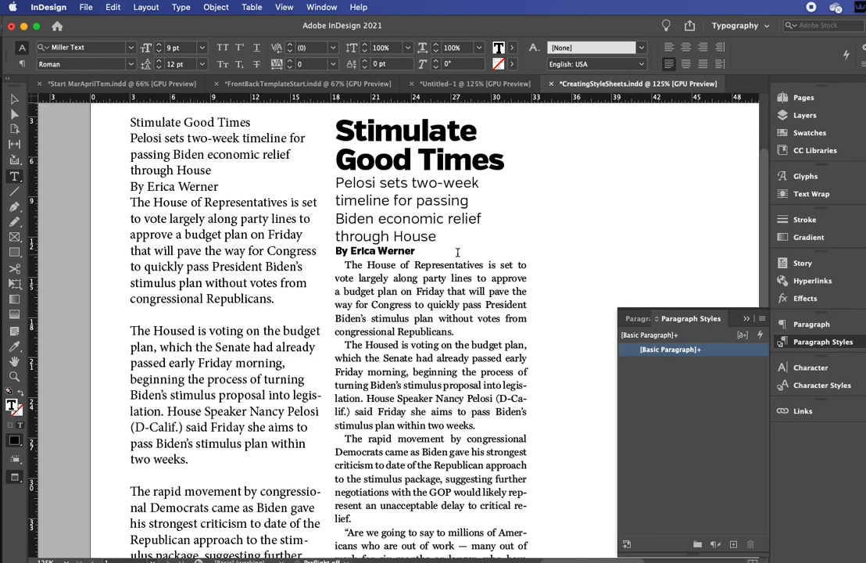
left_click_drag(420, 267, 418, 279)
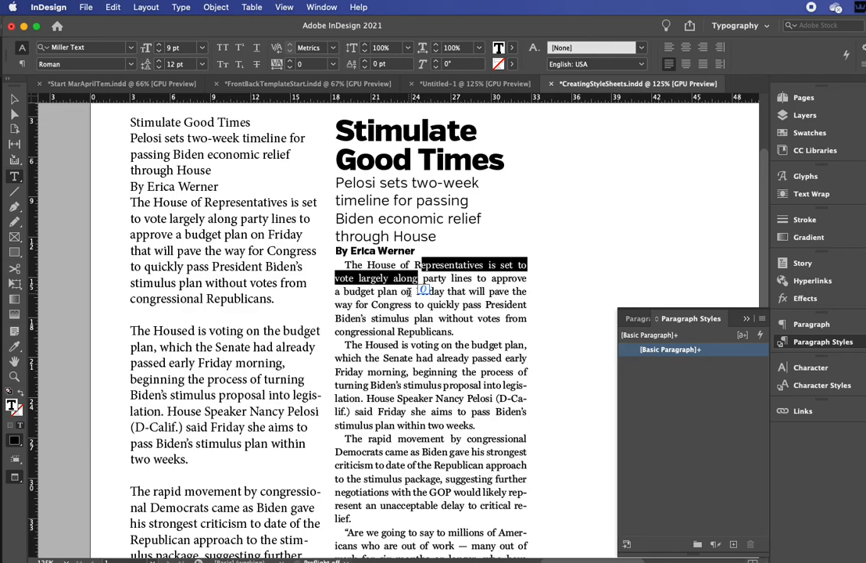
scroll(381, 299, "up", 1)
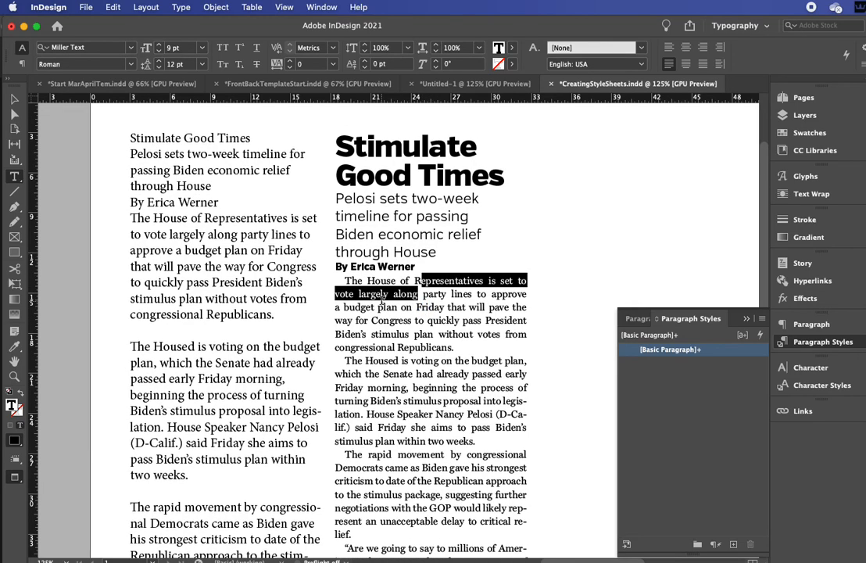
left_click(419, 306)
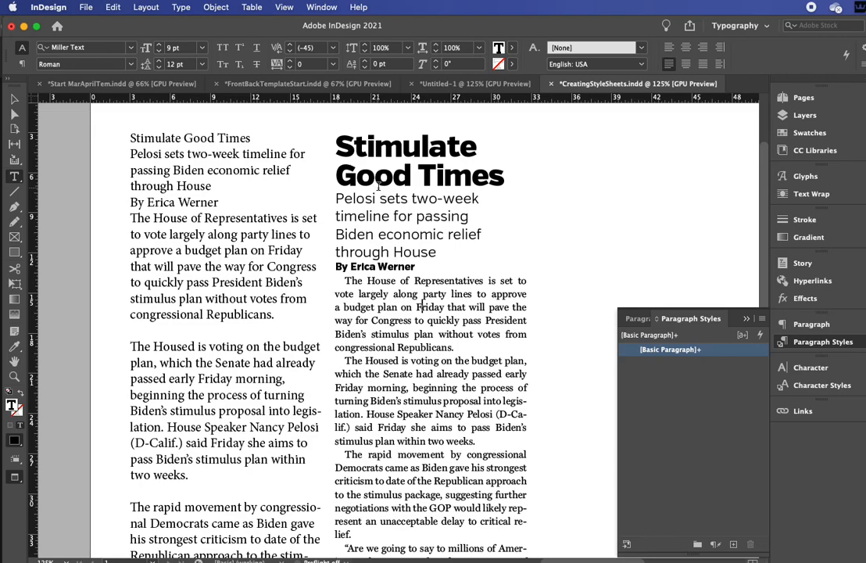
left_click_drag(340, 175, 432, 176)
left_click(355, 138)
left_click_drag(355, 138, 398, 169)
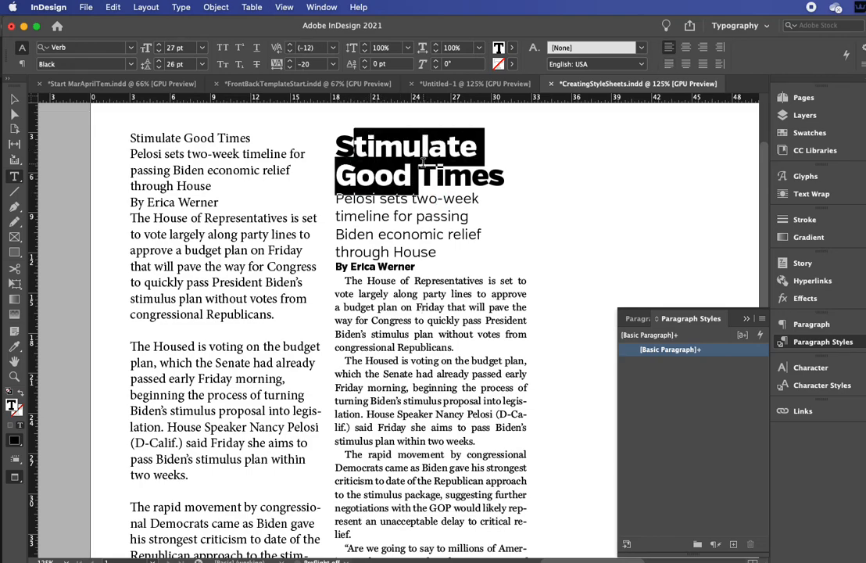
left_click(371, 171)
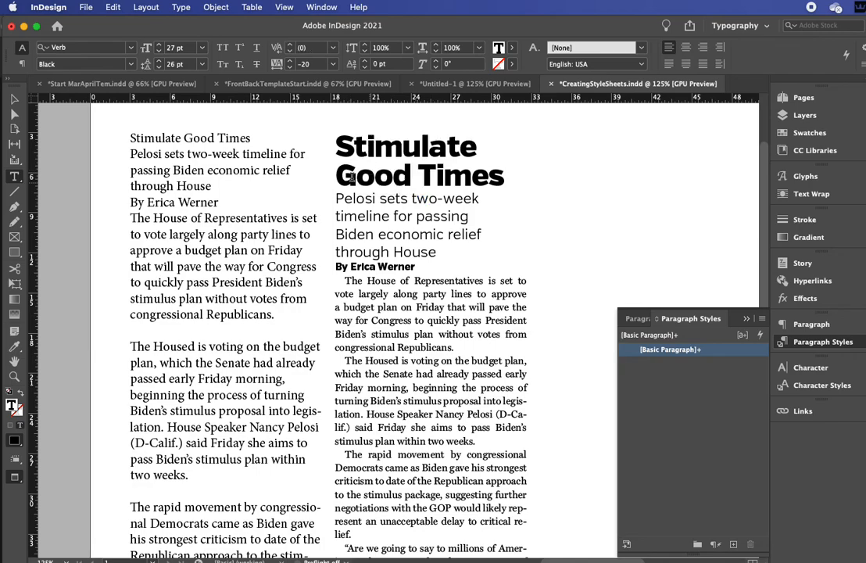
left_click_drag(375, 147, 401, 154)
key("super+a")
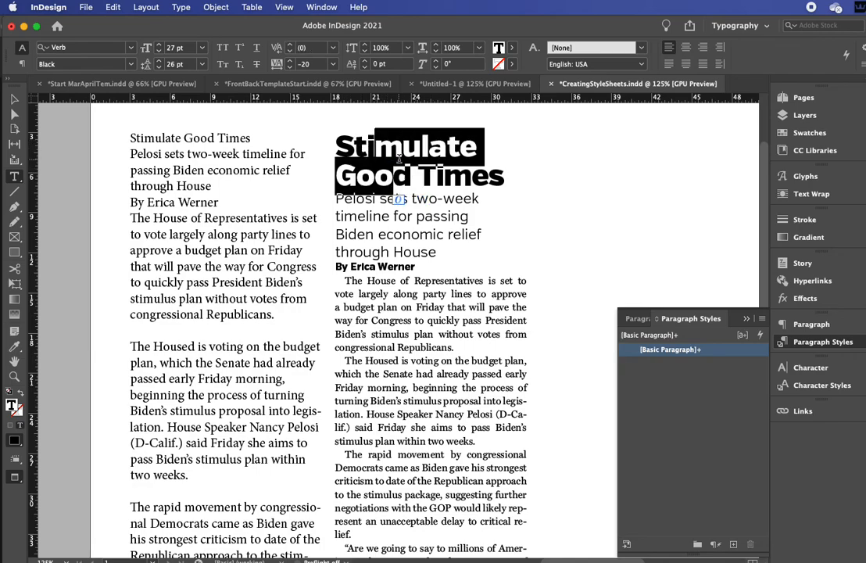
left_click(372, 161)
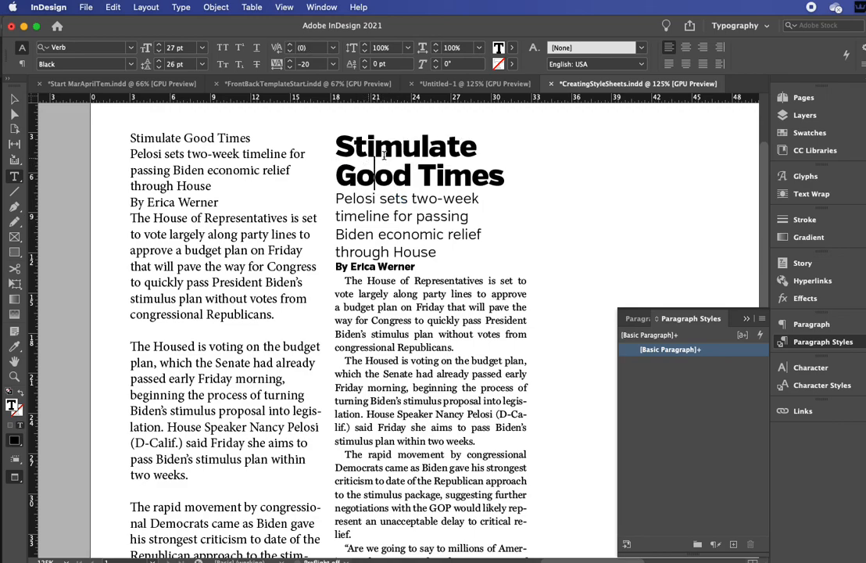
- Create a paragraph style named Small Head from the formatted "Stimulate Good Times" headline and apply it to the selection
left_click_drag(392, 174, 432, 169)
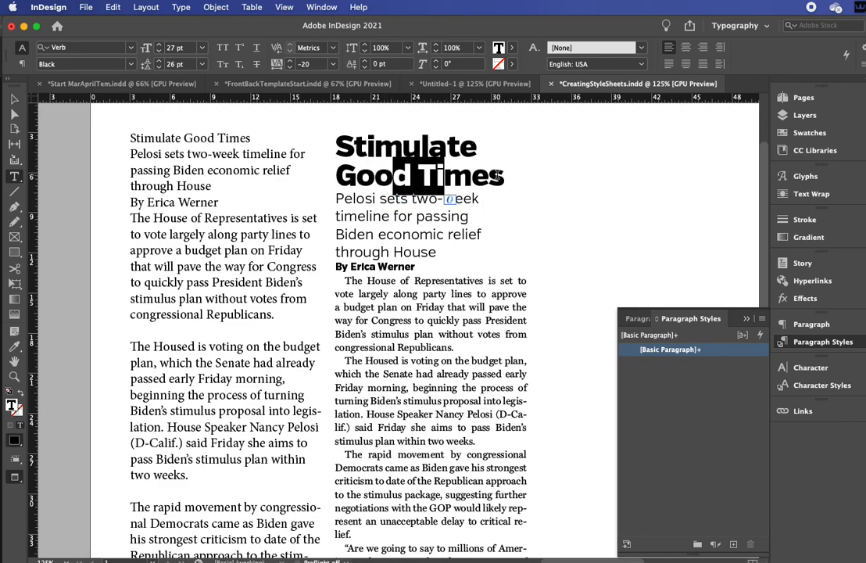
left_click(762, 321)
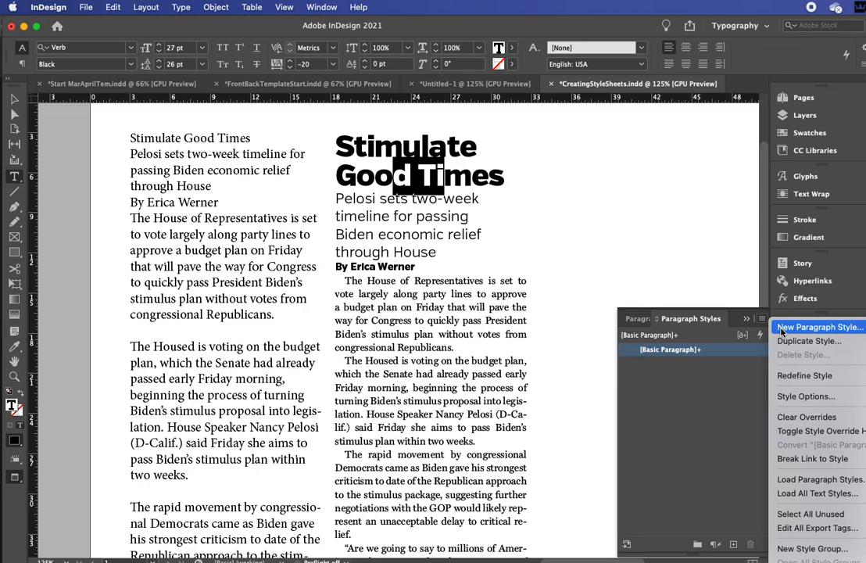
left_click(781, 331)
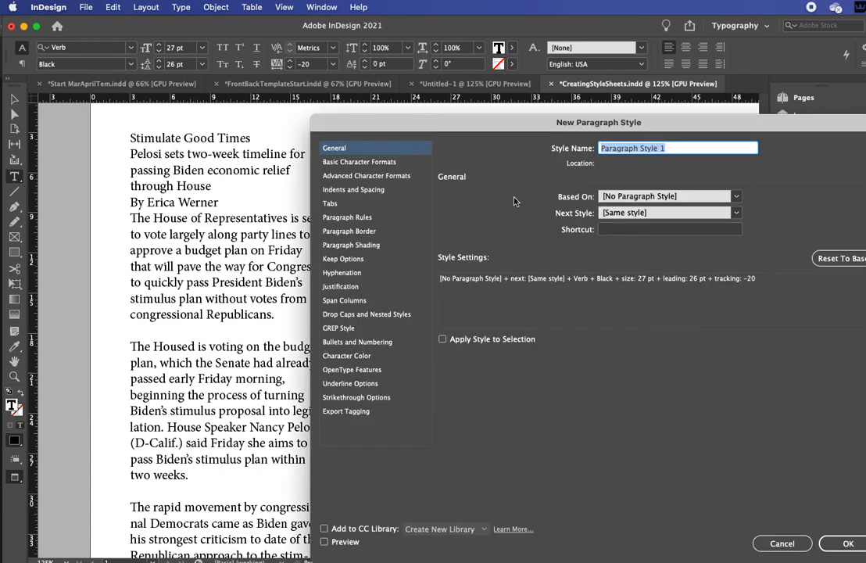
left_click_drag(434, 117, 280, 100)
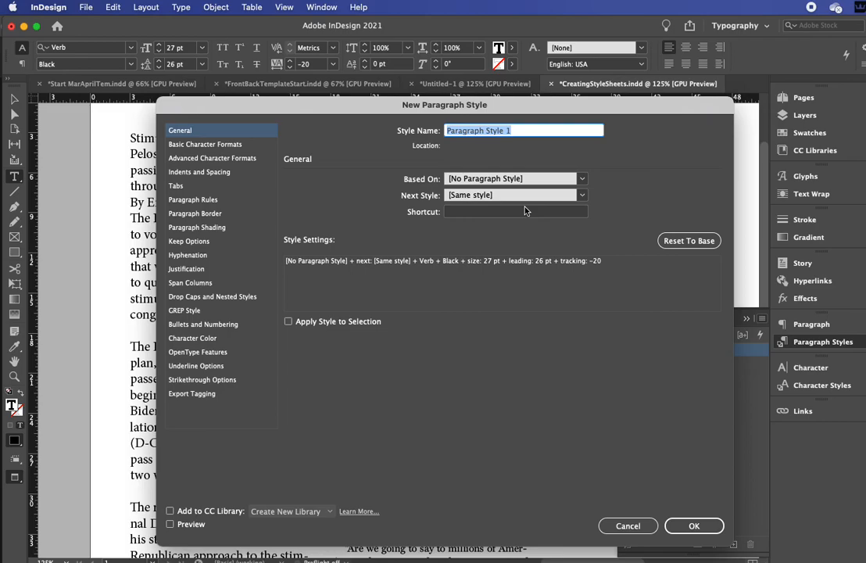
type("Sma")
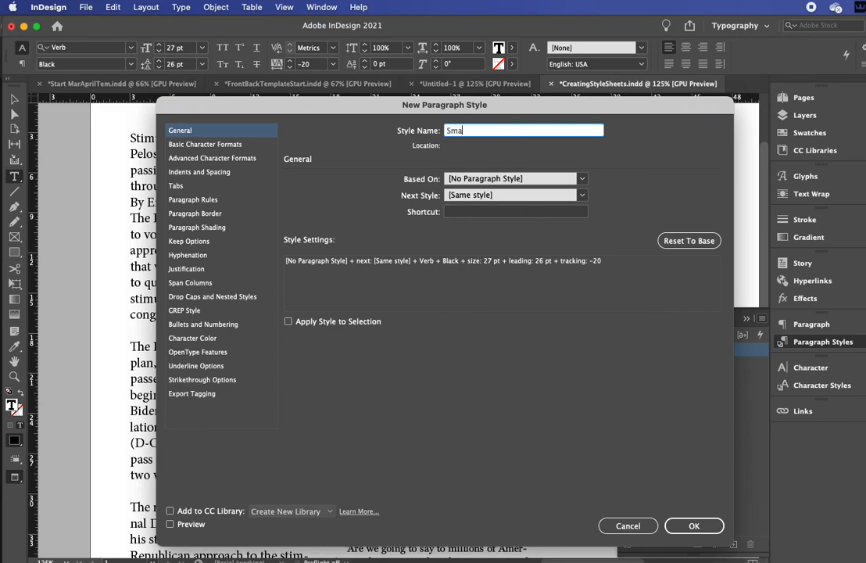
type("ll Head")
left_click(297, 322)
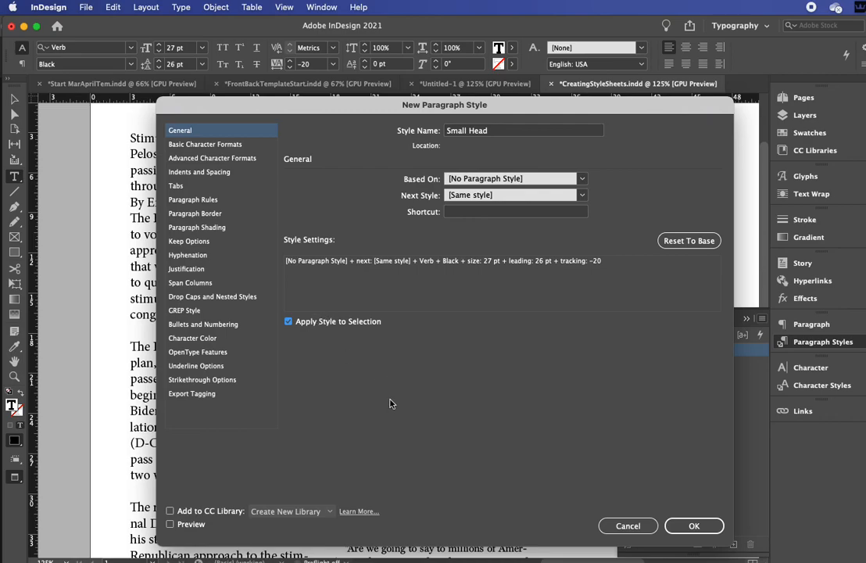
left_click(687, 526)
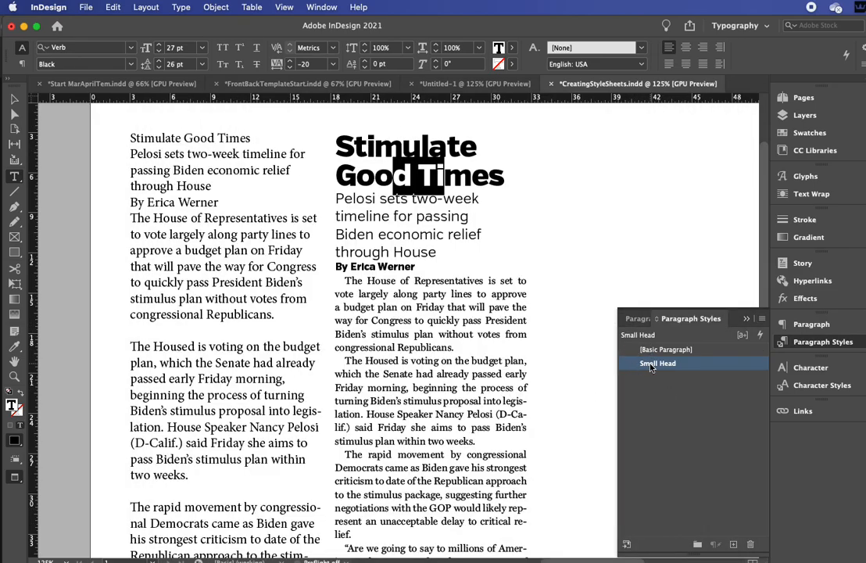
- Create a paragraph style named Deck from the formatted deck below the headline, with Apply Style to Selection turned off
left_click(373, 216)
left_click_drag(380, 216, 386, 236)
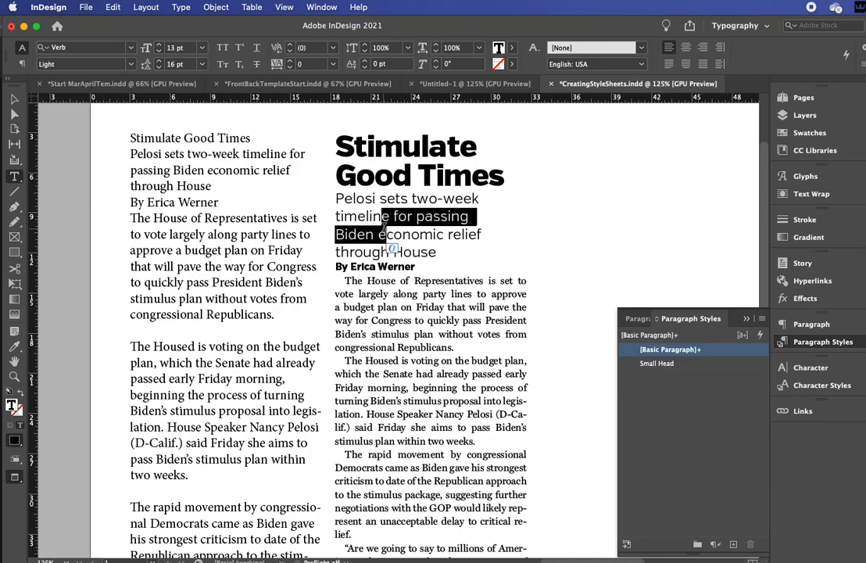
left_click(762, 318)
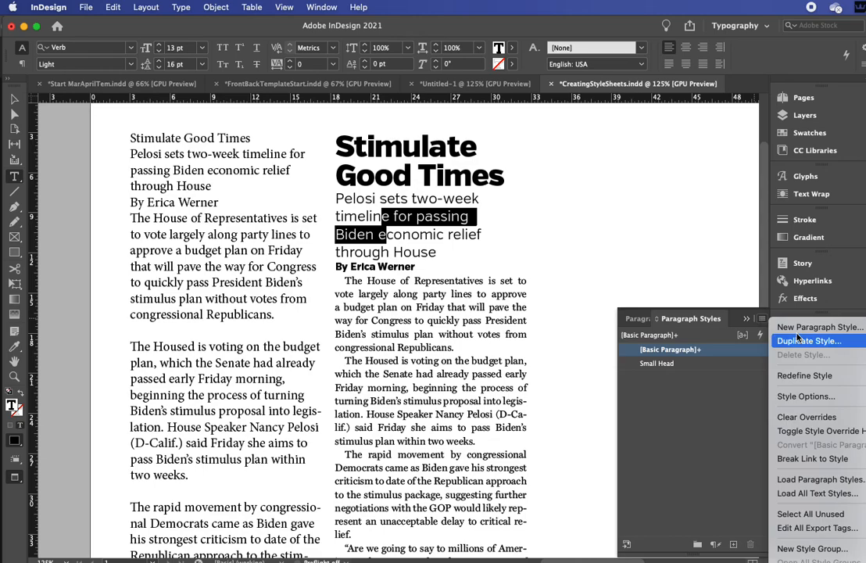
left_click(781, 327)
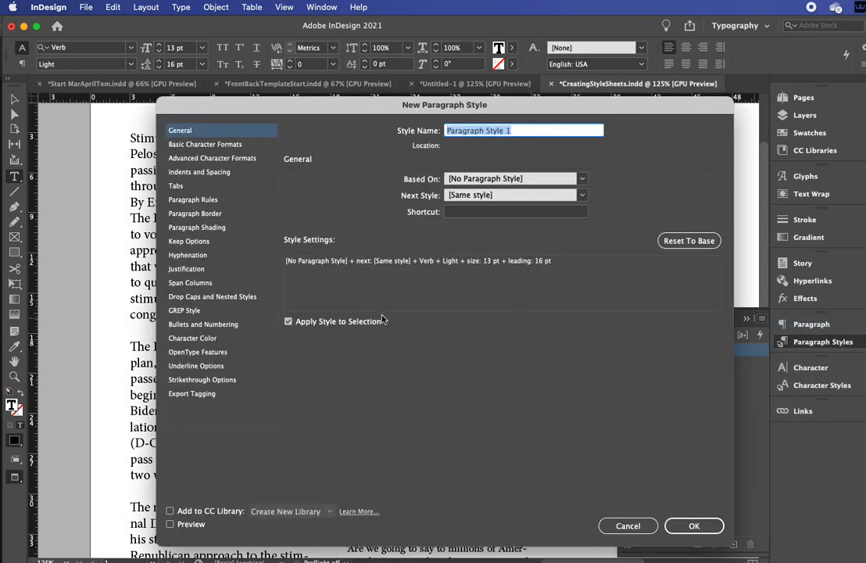
left_click(289, 321)
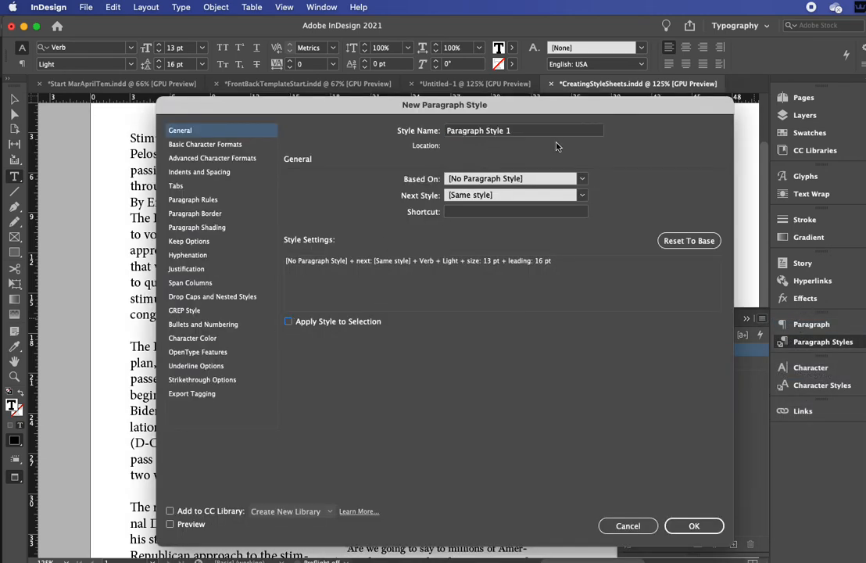
left_click_drag(537, 130, 391, 127)
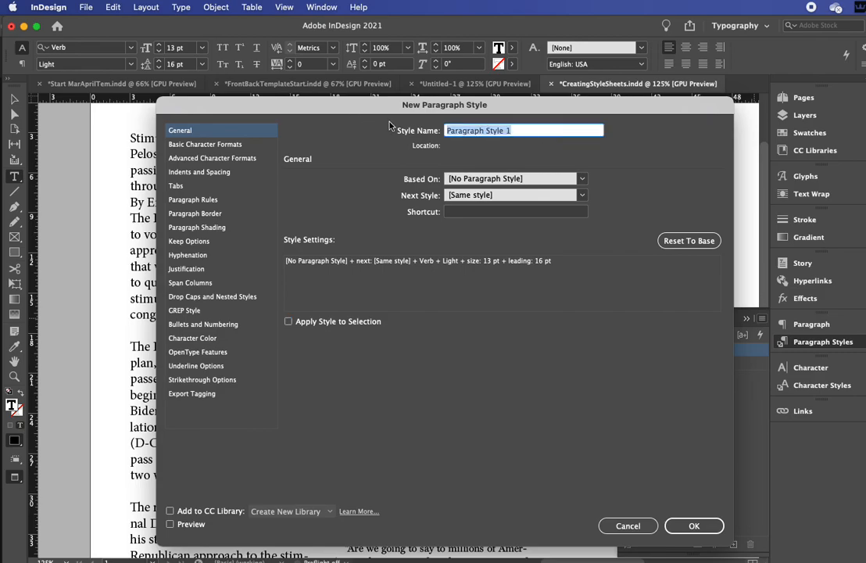
type("Deck")
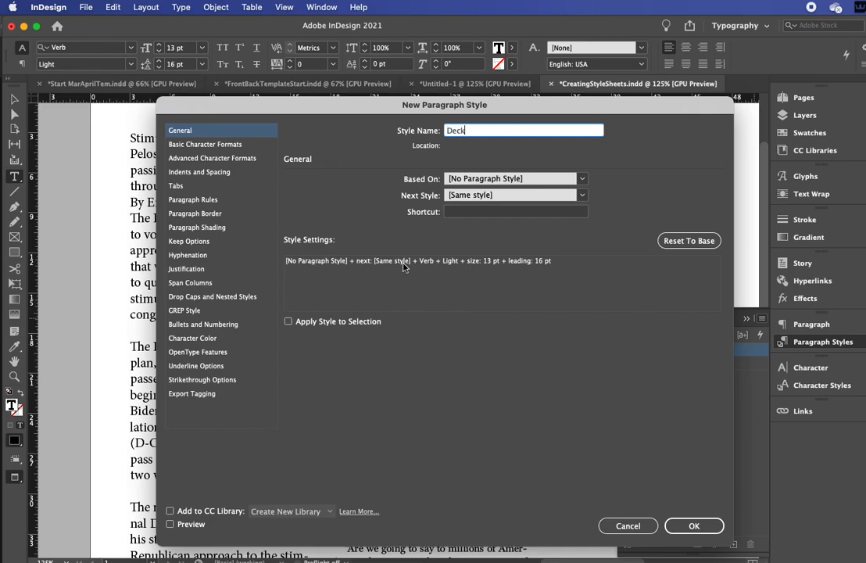
left_click(695, 529)
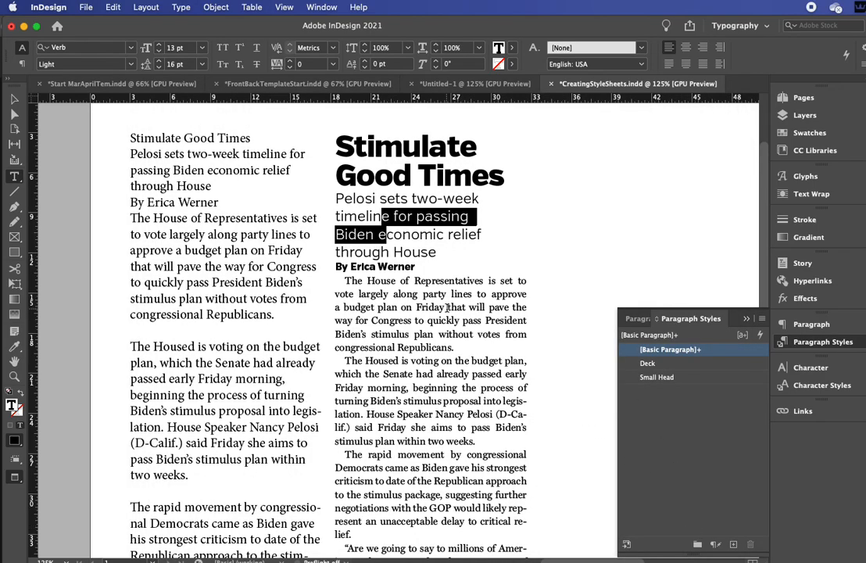
left_click(446, 307)
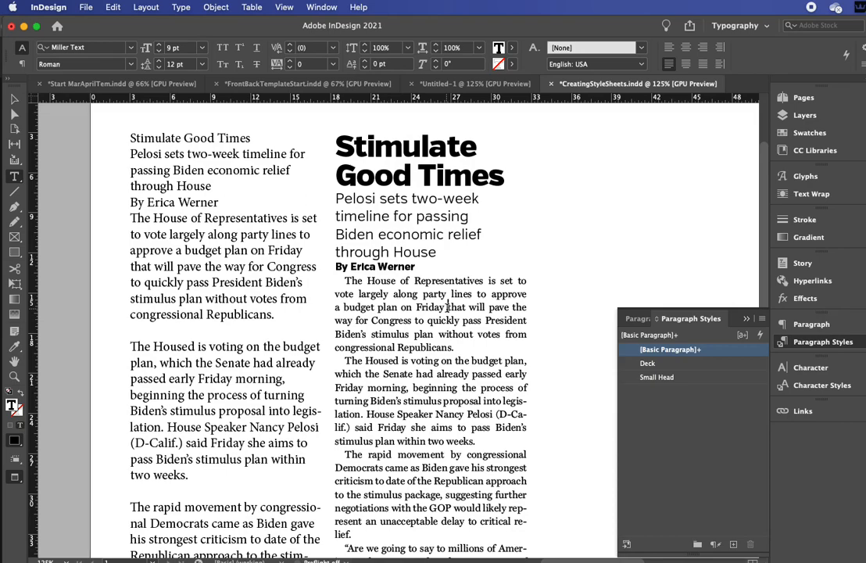
scroll(448, 306, "left", 5)
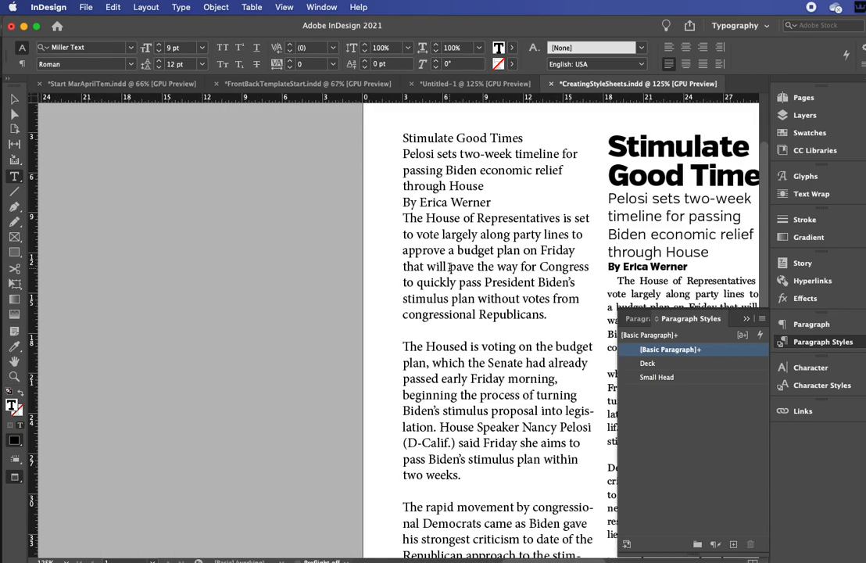
scroll(373, 262, "right", 4)
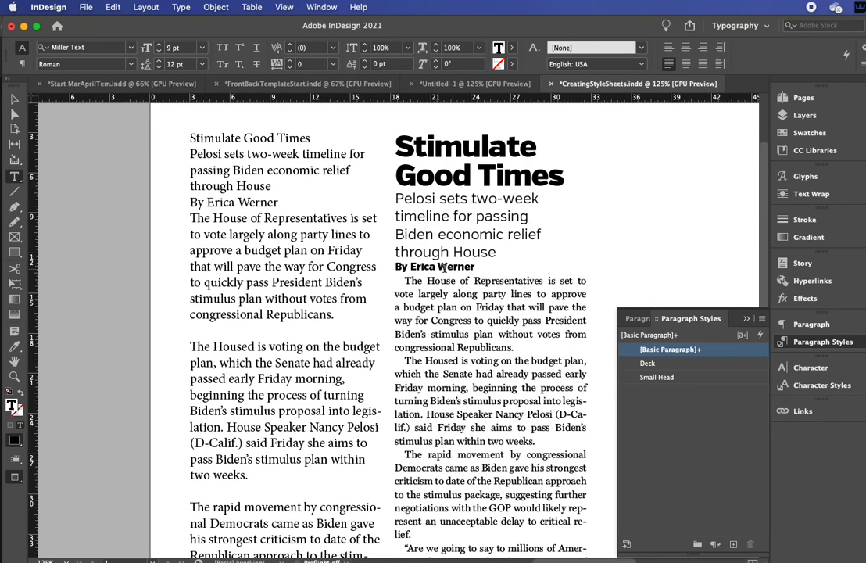
left_click_drag(439, 266, 413, 266)
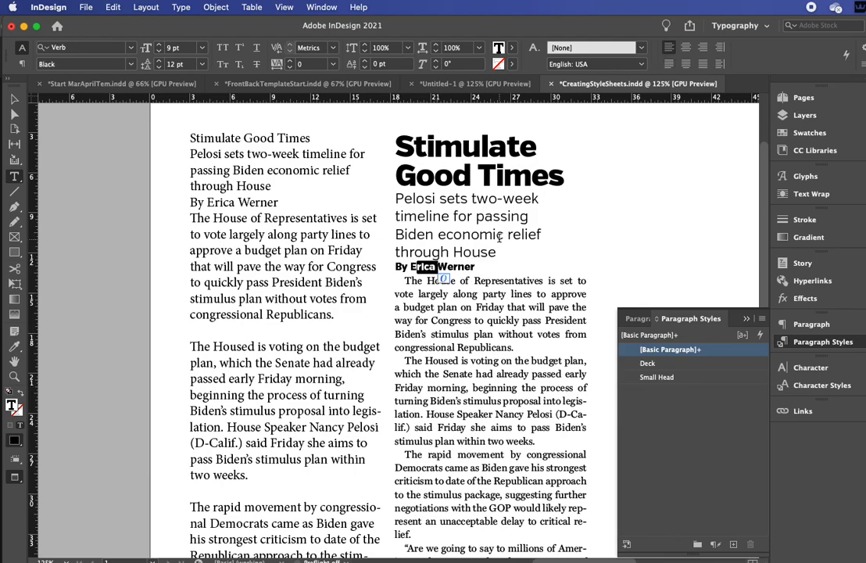
left_click(415, 267)
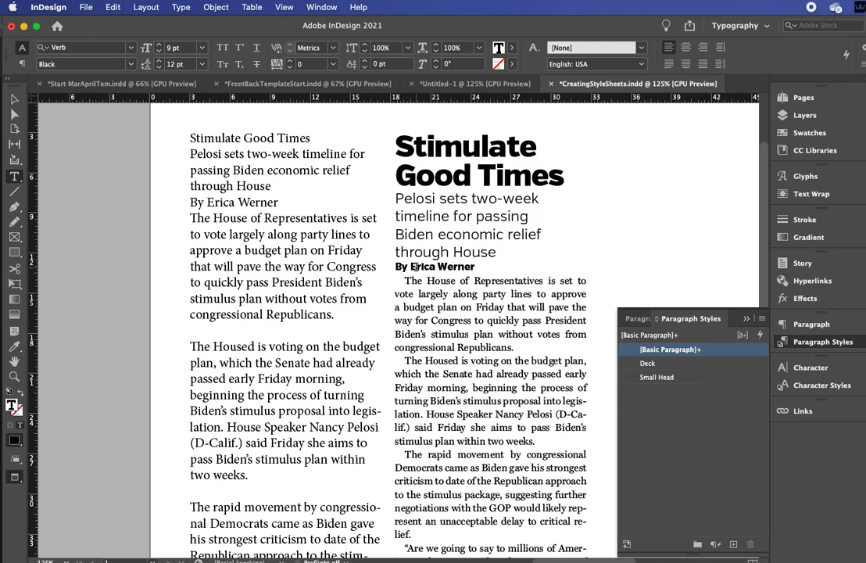
- Try a blank line between the formatted story's byline and its first body paragraph, and remove it again
left_click(503, 272)
key("Return")
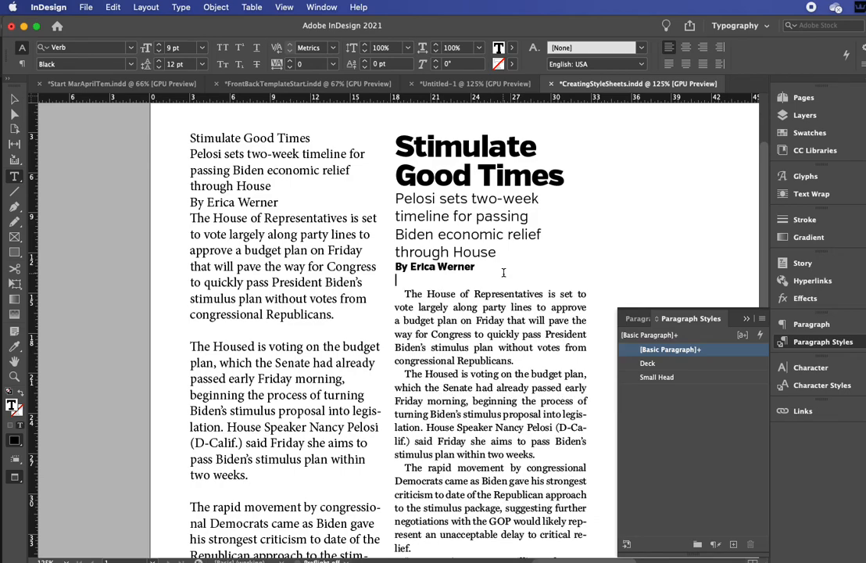
key("BackSpace")
- Compare the character formatting options with the paragraph formatting options of the formatted story's byline
scroll(438, 270, "right", 1)
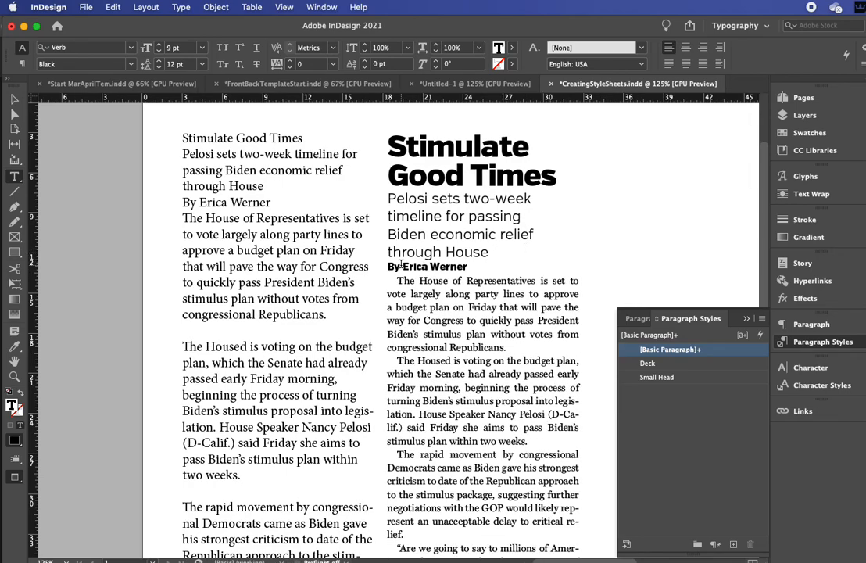
left_click_drag(402, 266, 445, 266)
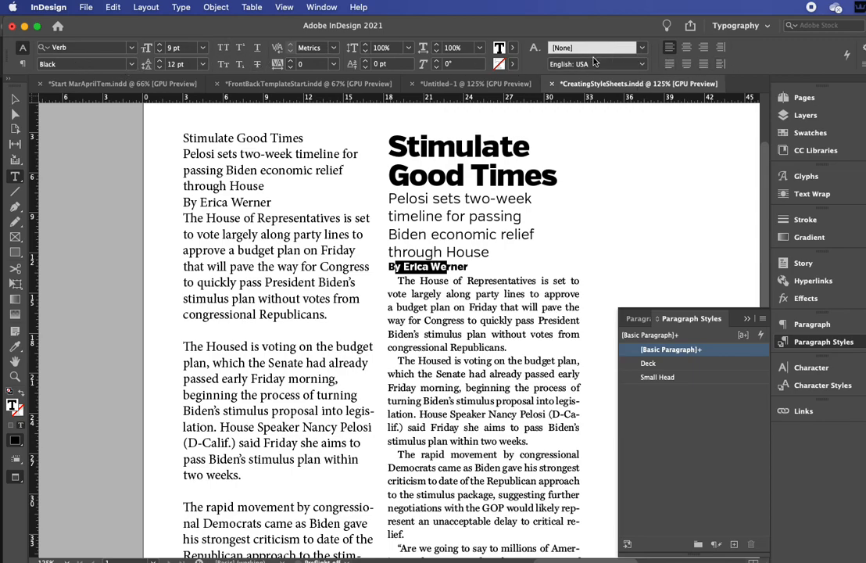
left_click(23, 65)
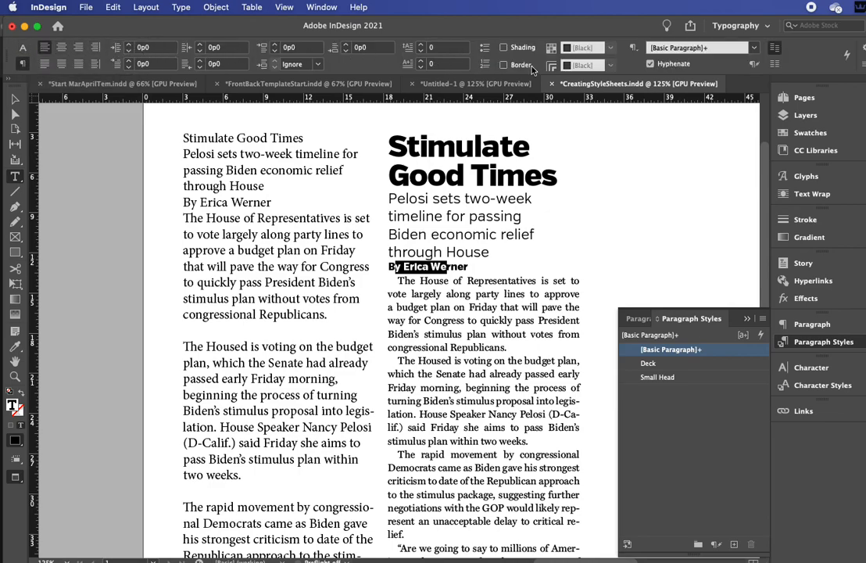
left_click(22, 48)
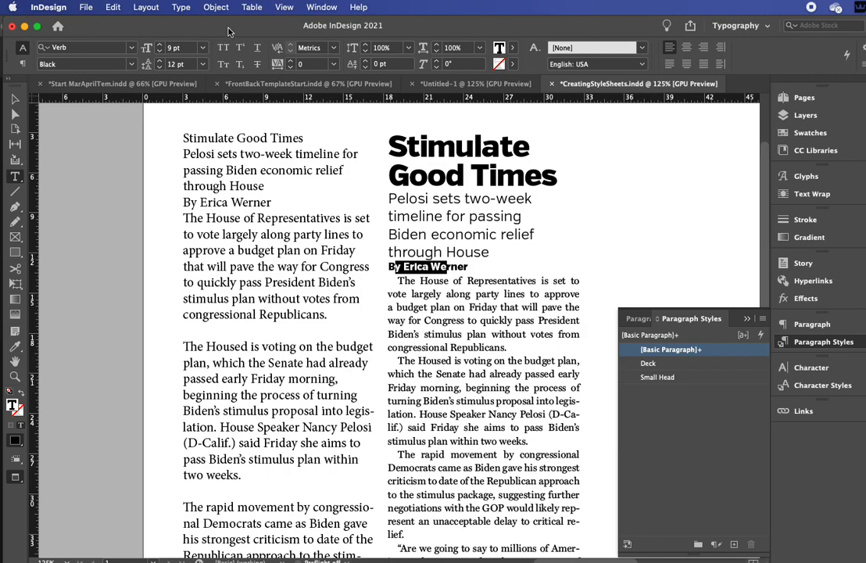
left_click(23, 68)
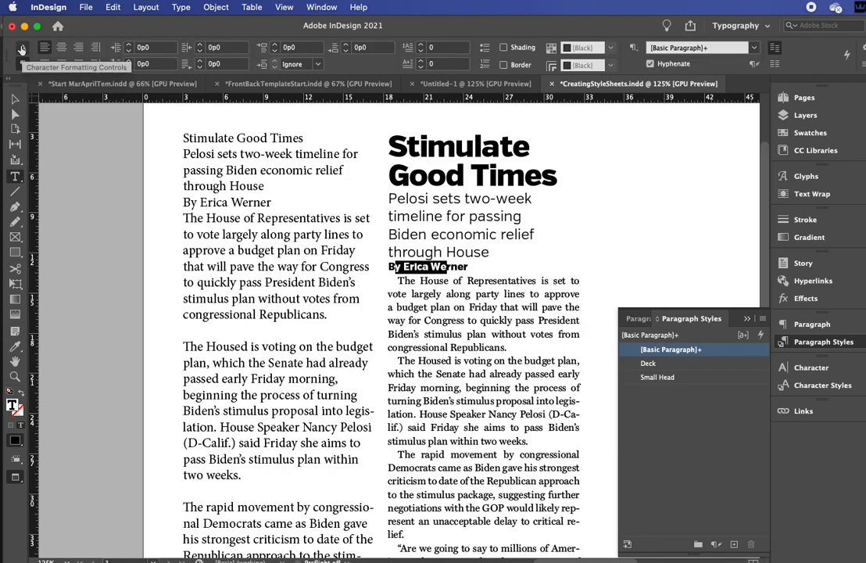
left_click(22, 51)
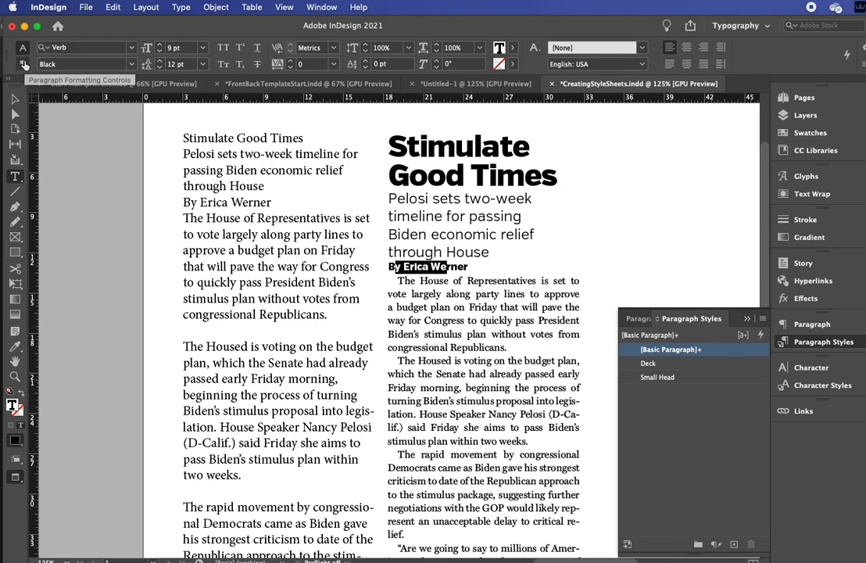
- Set the space after the formatted story's byline paragraph to 0p7
left_click(24, 65)
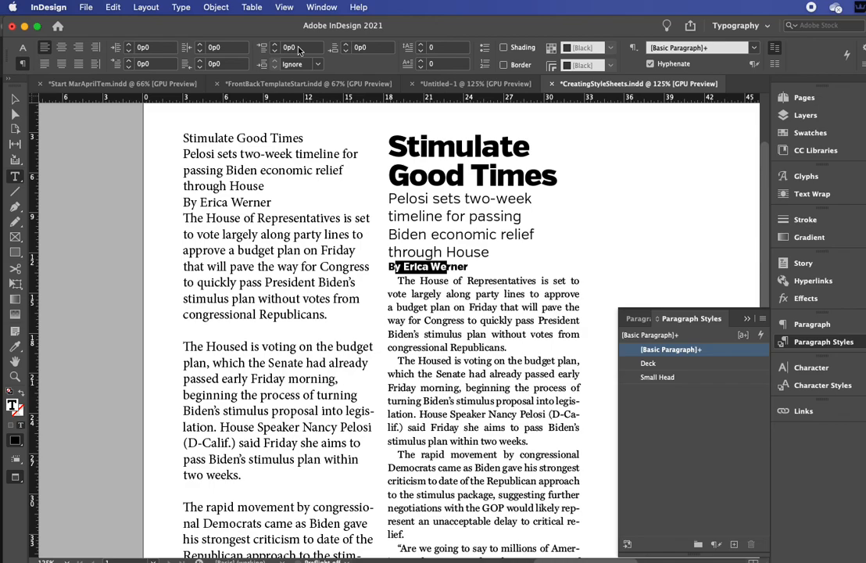
left_click(300, 48)
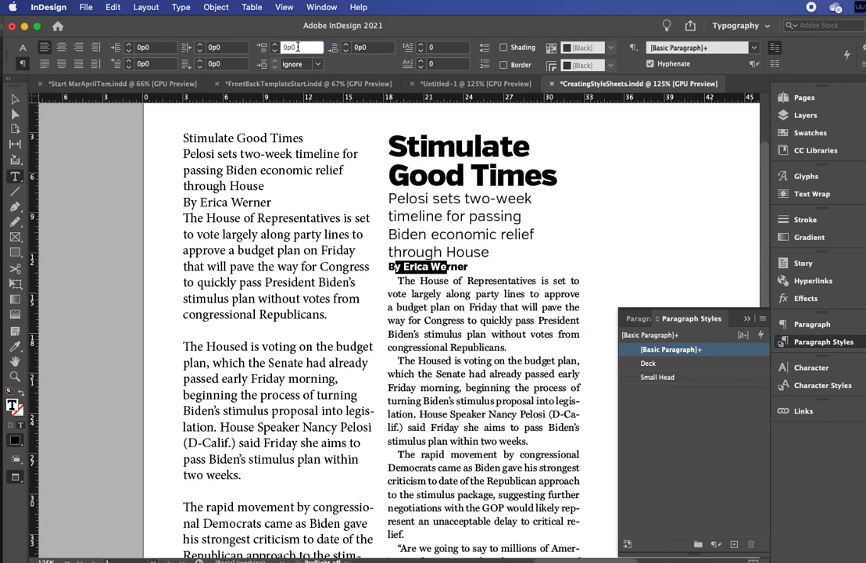
double_click(367, 48)
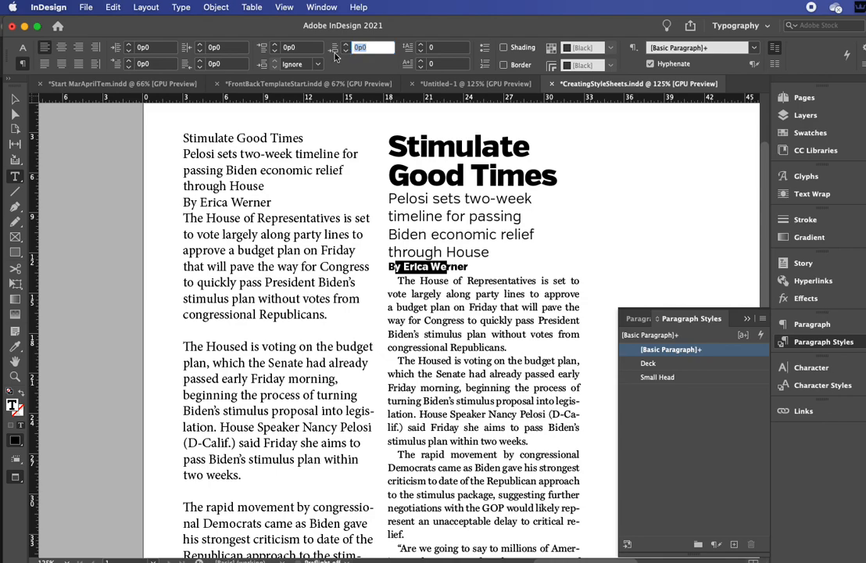
left_click(347, 46)
left_click(347, 46)
left_click(347, 46)
left_click(347, 46)
left_click(347, 46)
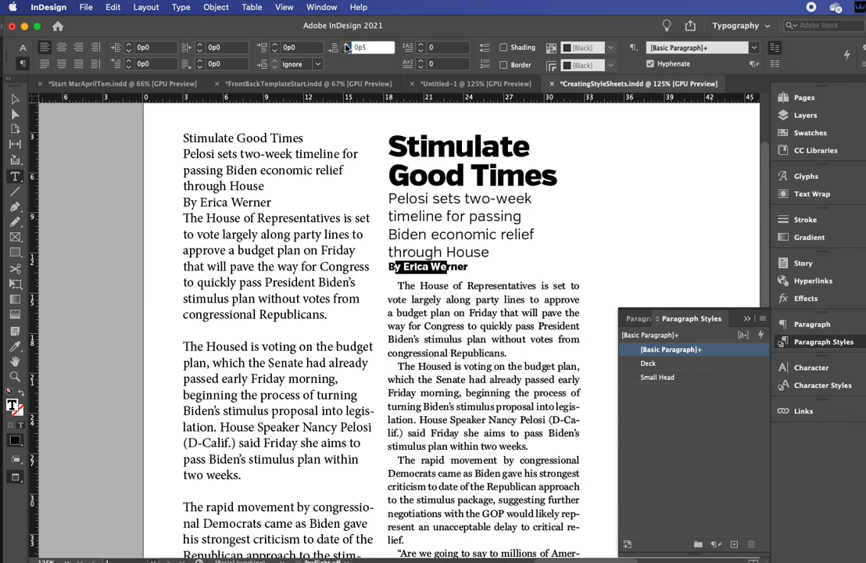
left_click(347, 46)
left_click(347, 46)
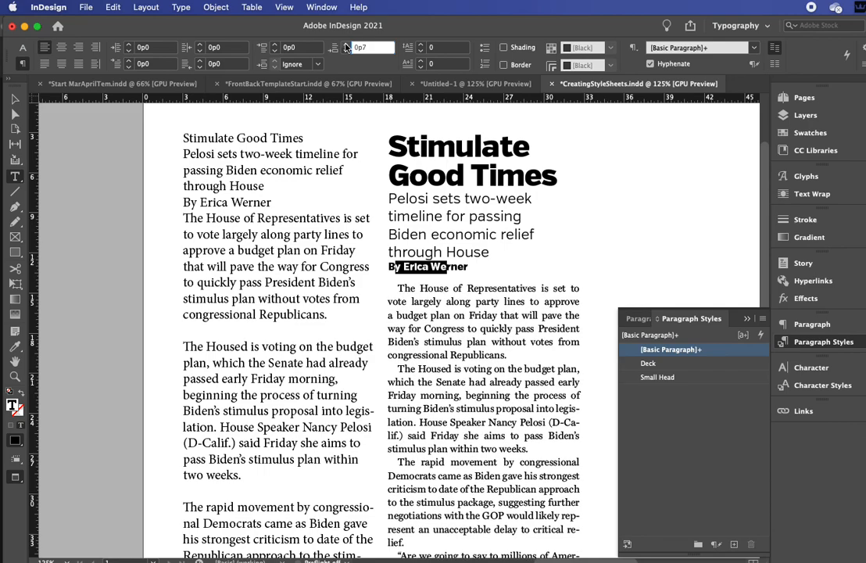
left_click(347, 46)
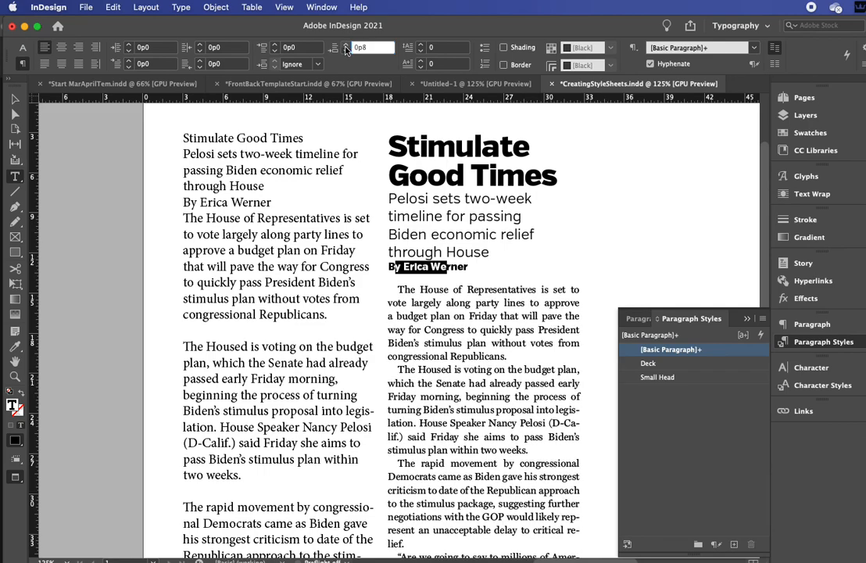
left_click(346, 52)
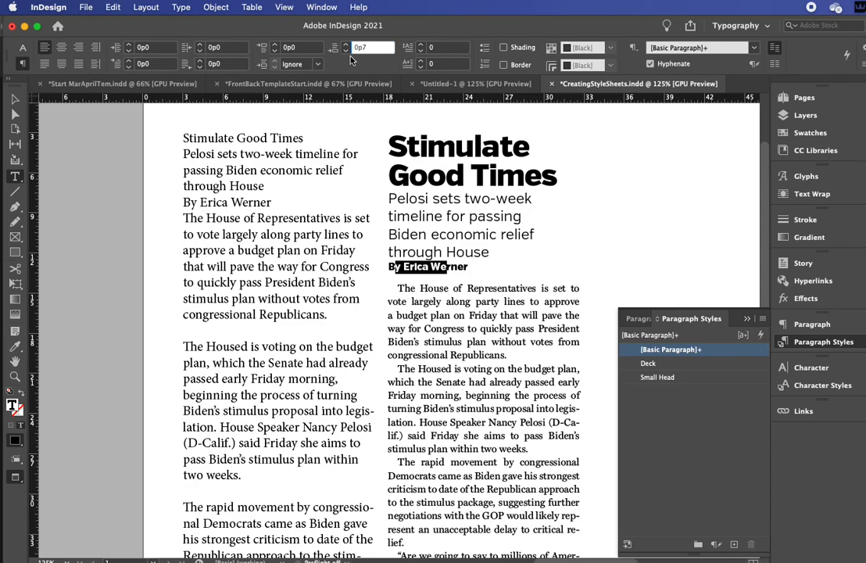
- Set the space before the formatted story's byline paragraph to 0p7
left_click(276, 46)
left_click(276, 45)
left_click(277, 45)
left_click(276, 45)
left_click(276, 45)
left_click(277, 45)
left_click(277, 45)
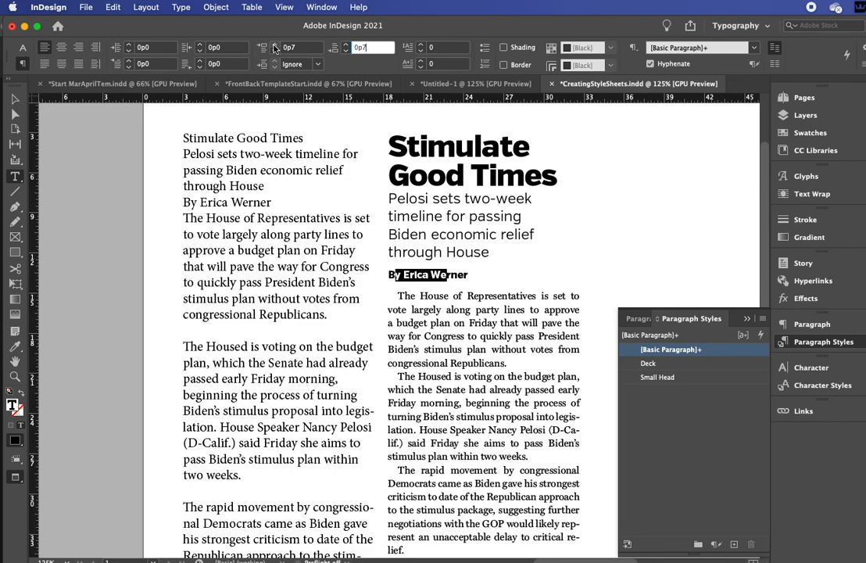
left_click(275, 46)
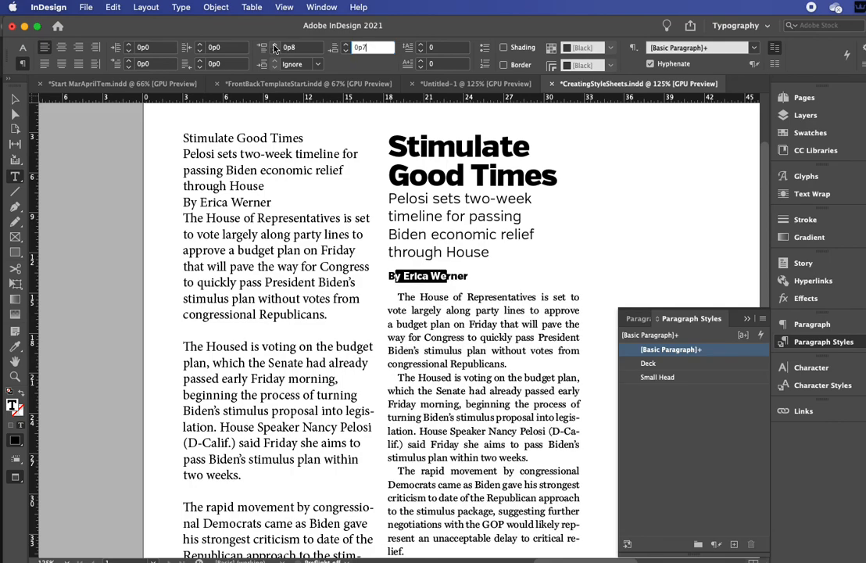
left_click(275, 51)
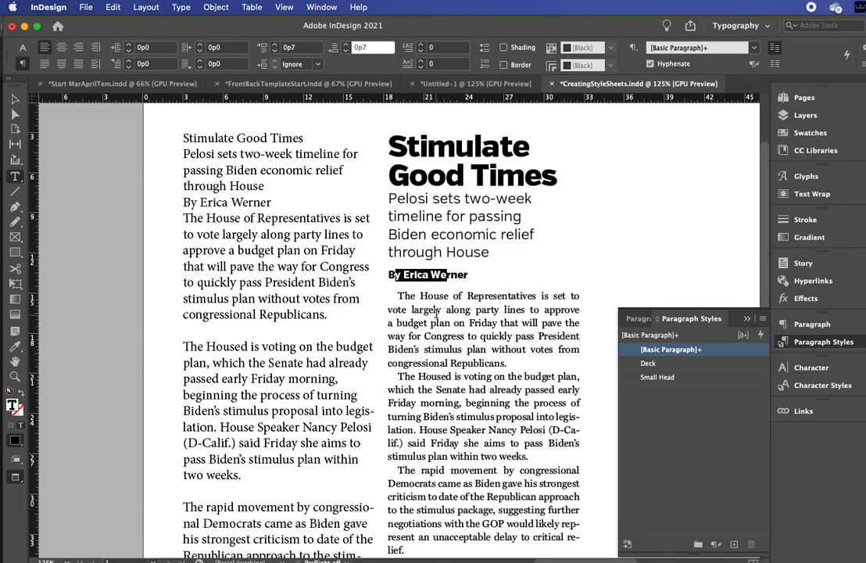
- Create a paragraph style named Byline from the formatted byline, with Apply Style to Selection turned on
left_click_drag(403, 275, 429, 275)
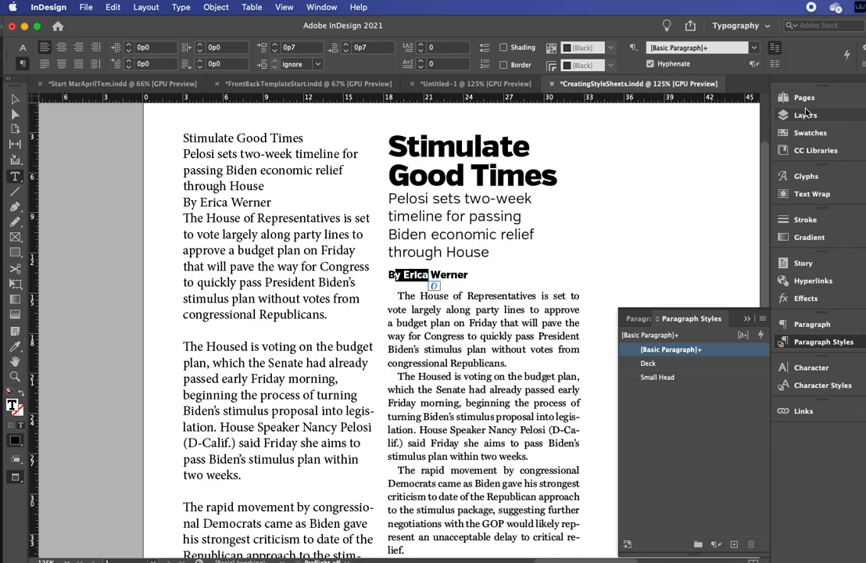
left_click(764, 319)
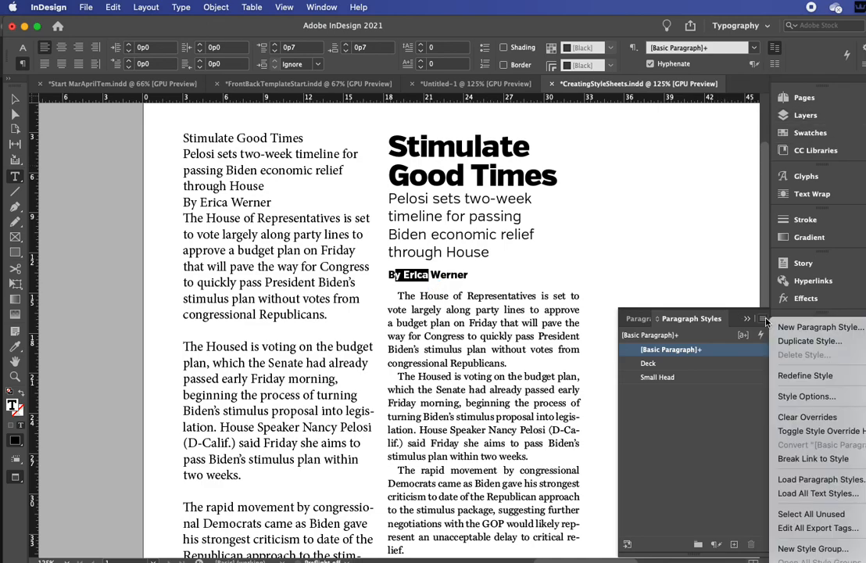
left_click(793, 328)
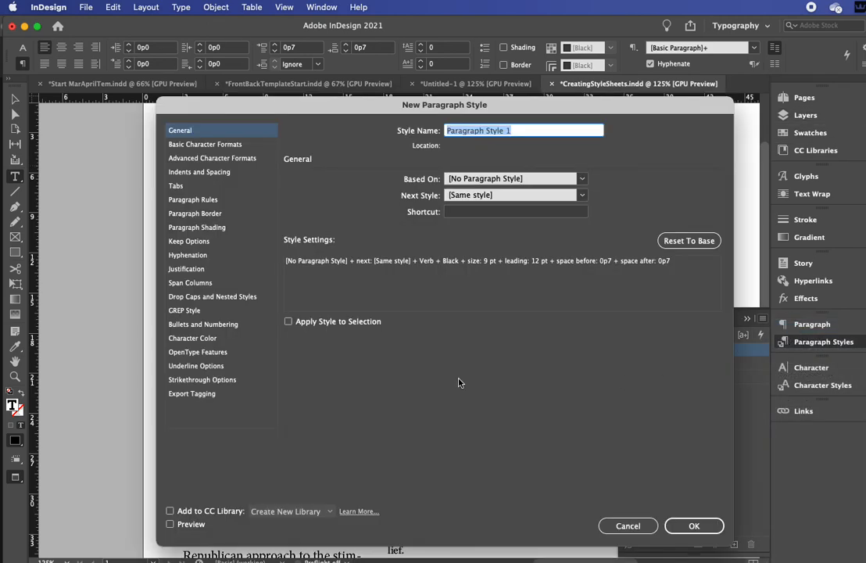
left_click(304, 323)
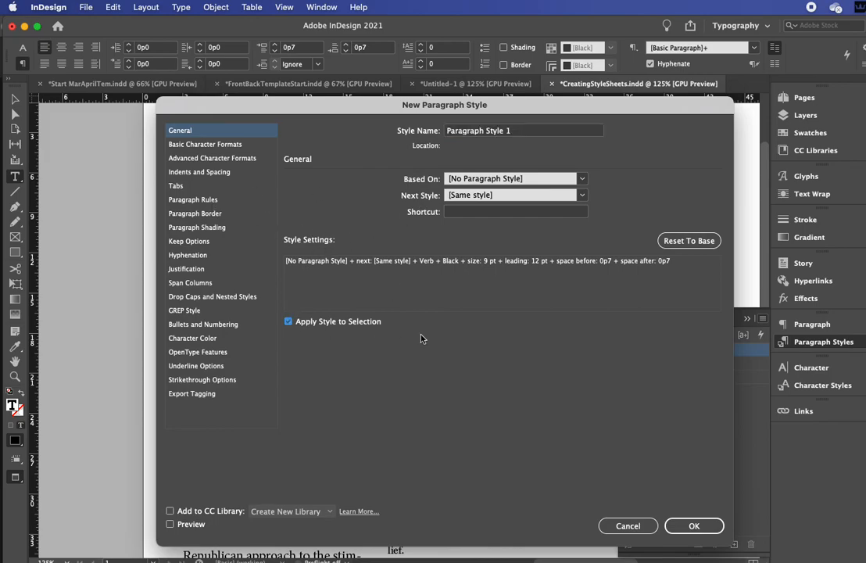
left_click(544, 135)
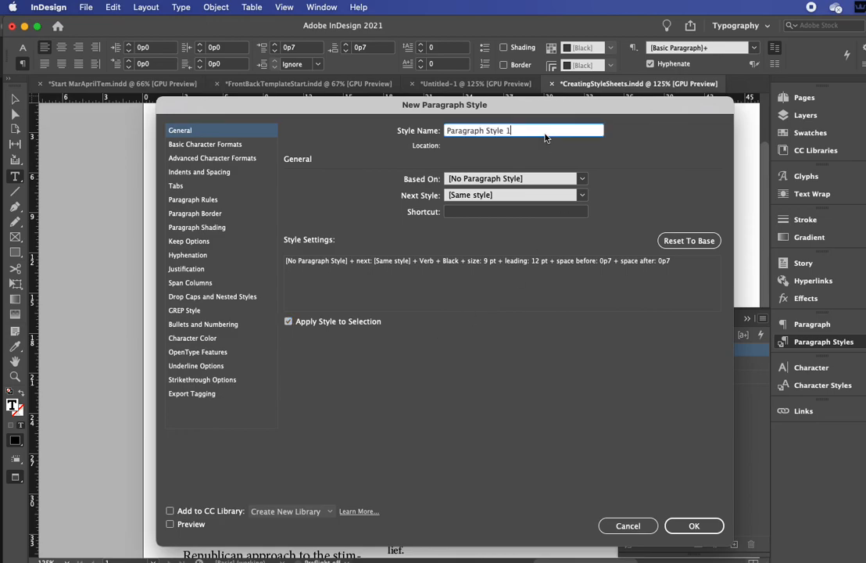
key("super+a")
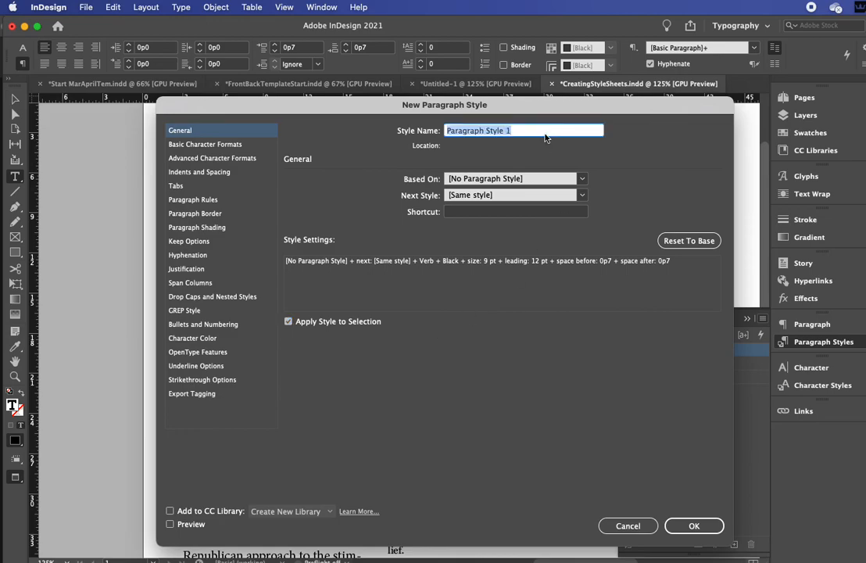
type("Byline")
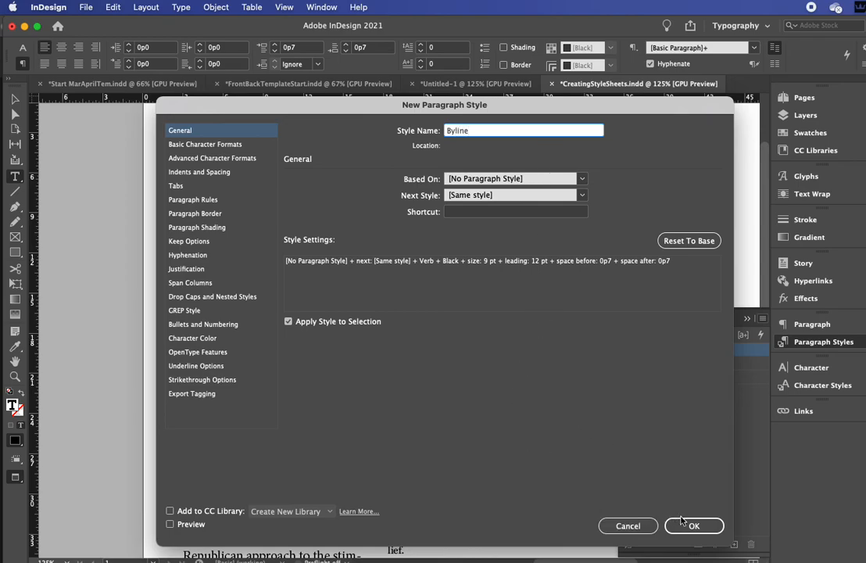
left_click(702, 526)
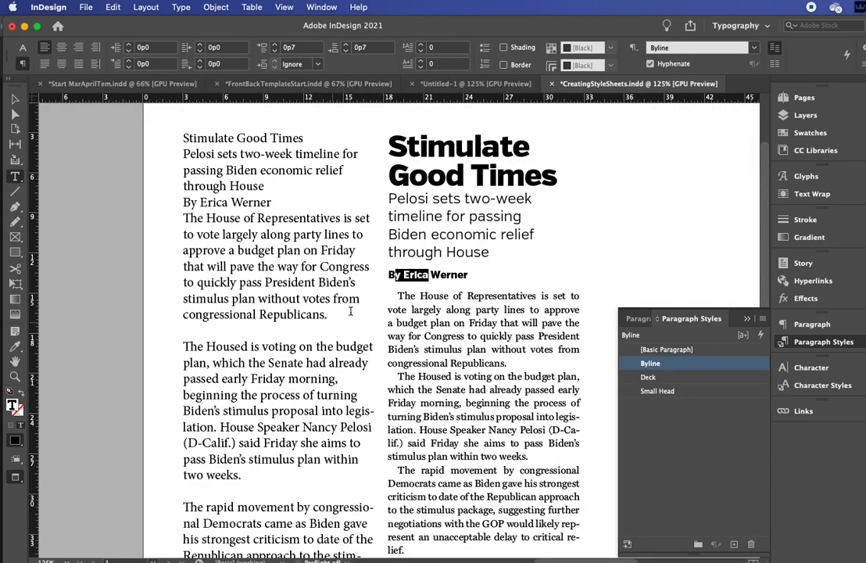
- Switch the document from Preview to Normal screen mode to show the frame edges and guides
left_click(286, 349)
left_click_drag(229, 185, 245, 397)
left_click(196, 236)
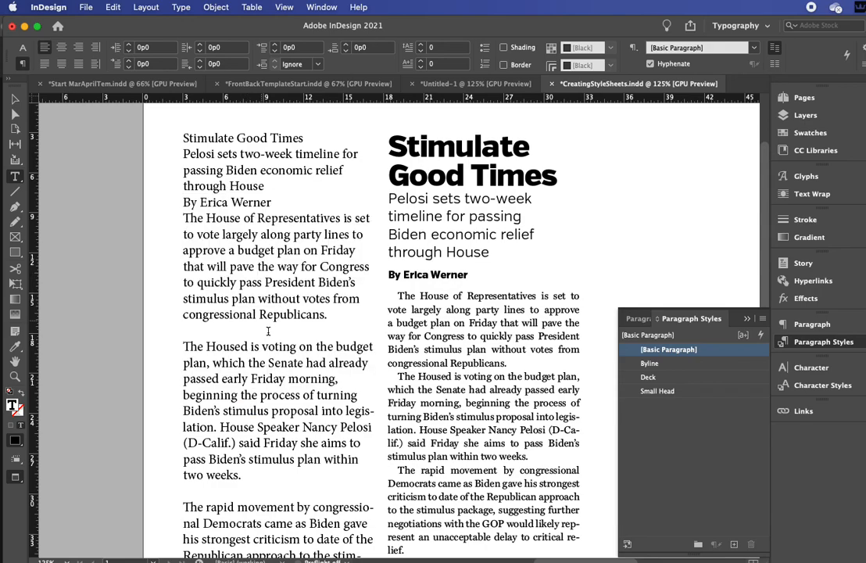
left_click(227, 283)
key("x")
key("w")
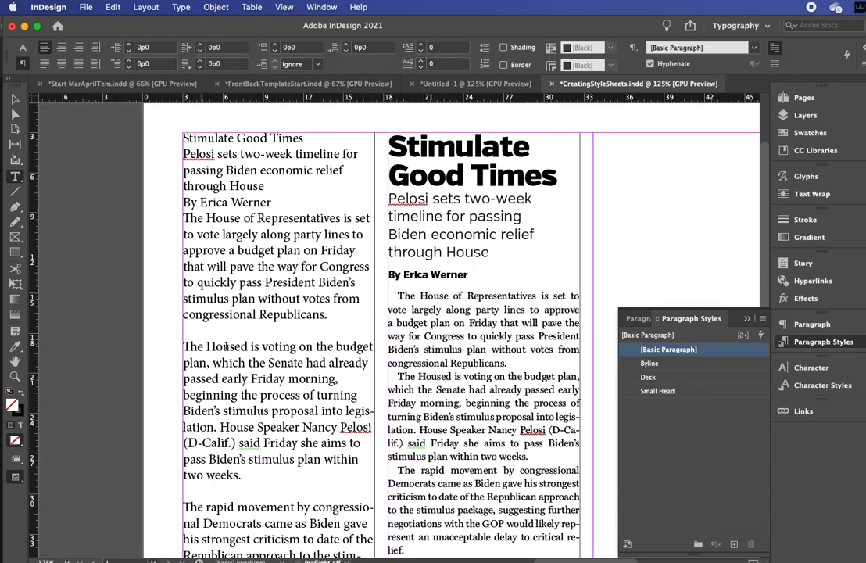
left_click_drag(262, 275, 266, 362)
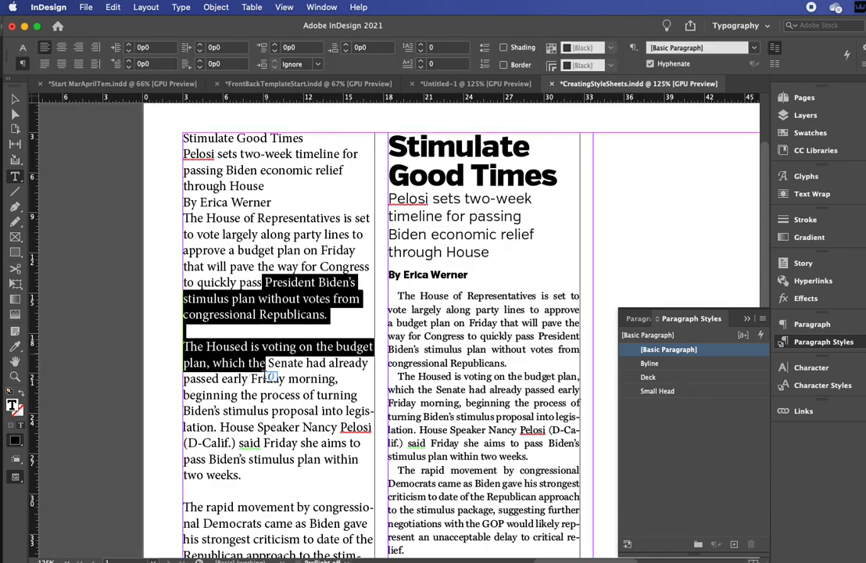
left_click_drag(270, 410, 274, 387)
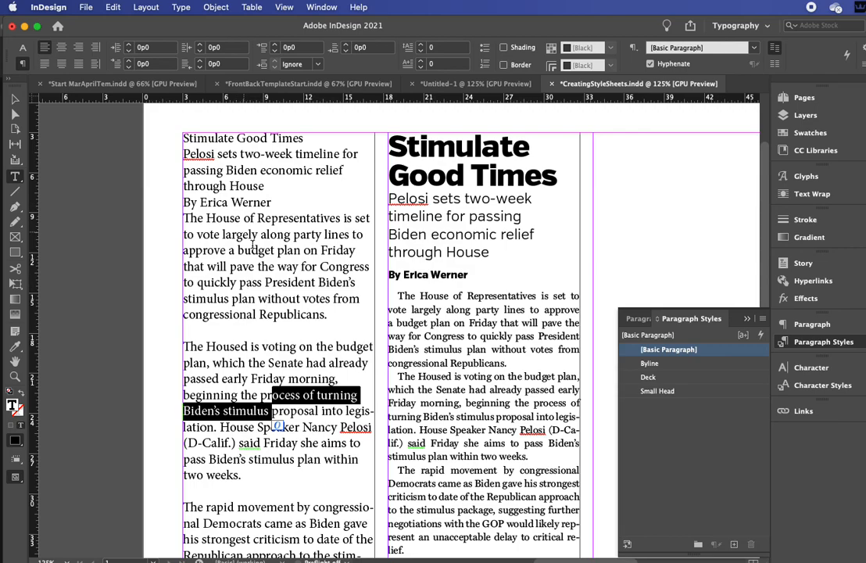
left_click_drag(245, 249, 264, 282)
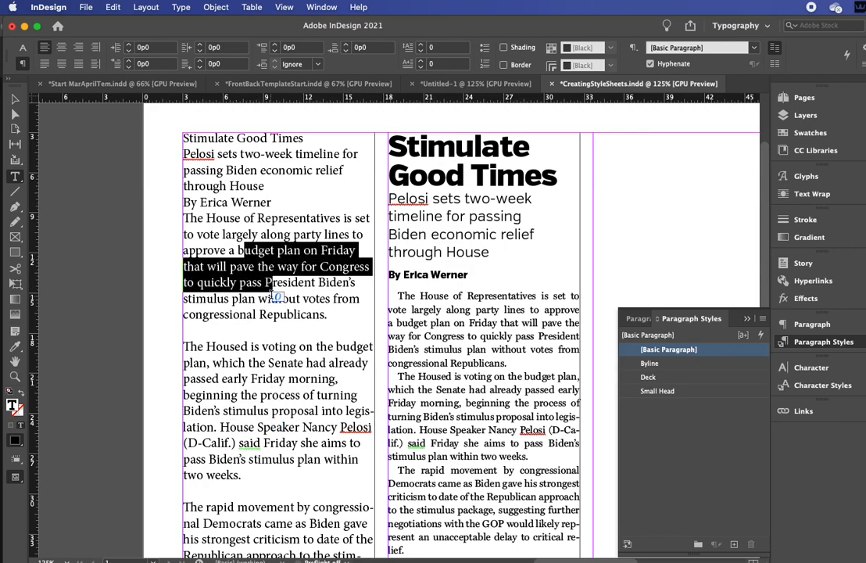
- Examine the unformatted story's body text for empty paragraphs between paragraphs and double hyphens used as dashes
left_click_drag(226, 329, 226, 378)
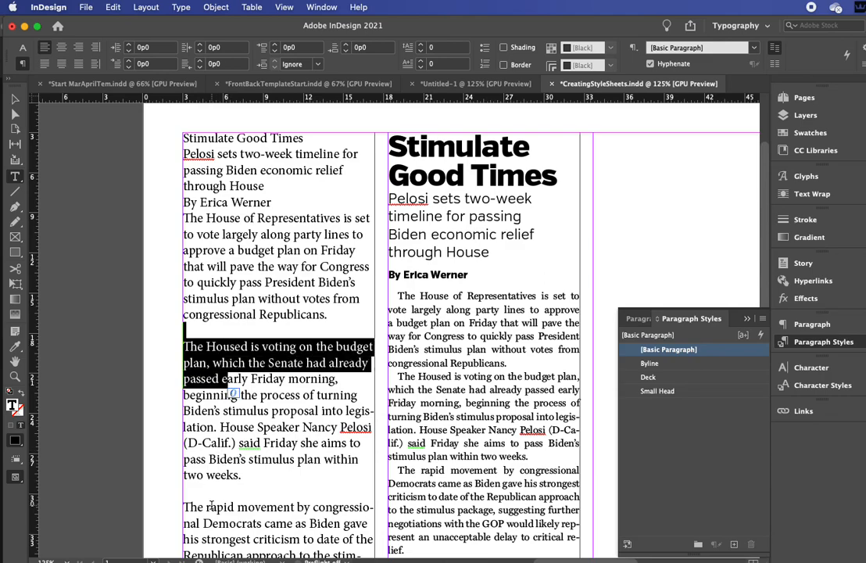
left_click(242, 471)
key("Down")
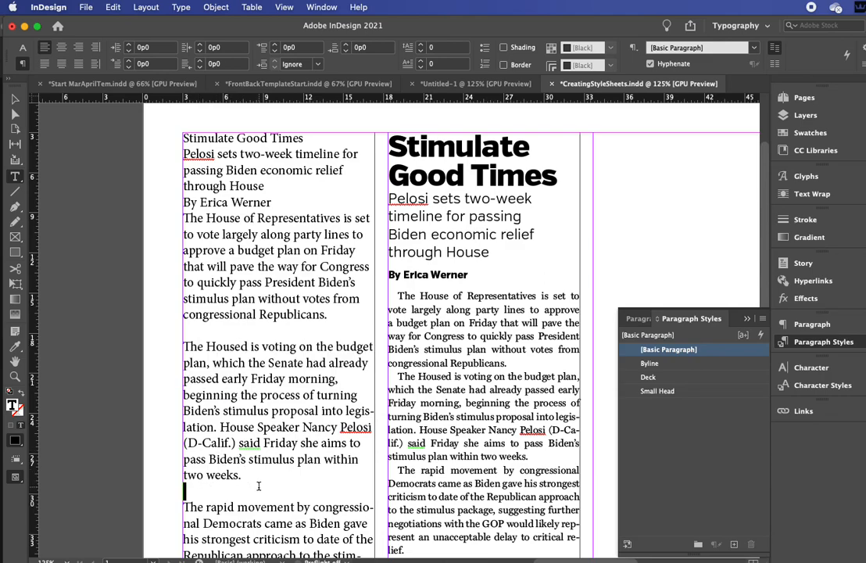
left_click_drag(246, 363, 247, 411)
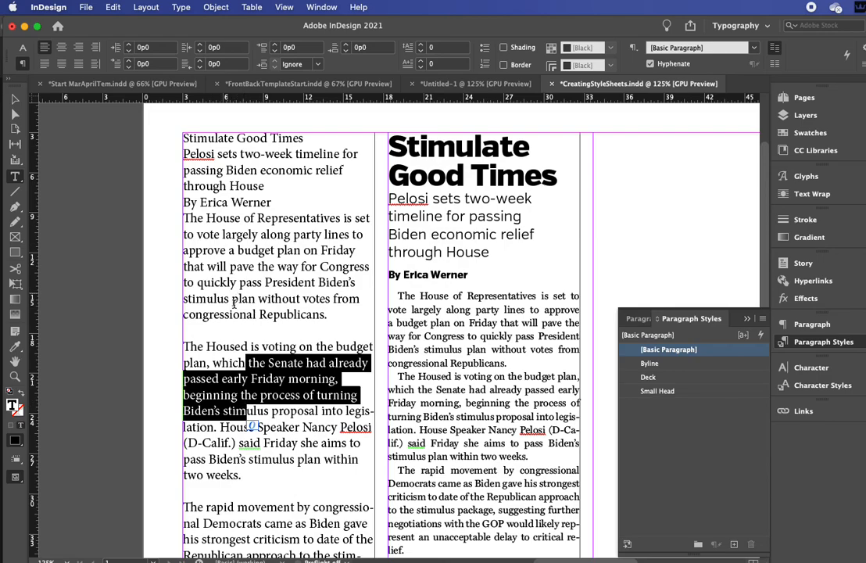
scroll(255, 399, "down", 2)
left_click(252, 405)
scroll(248, 406, "down", 6)
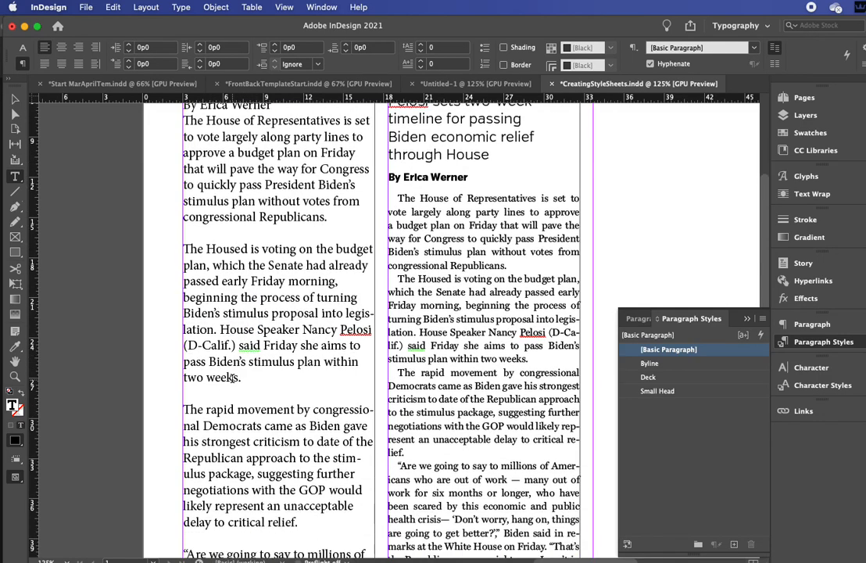
scroll(244, 466, "down", 1)
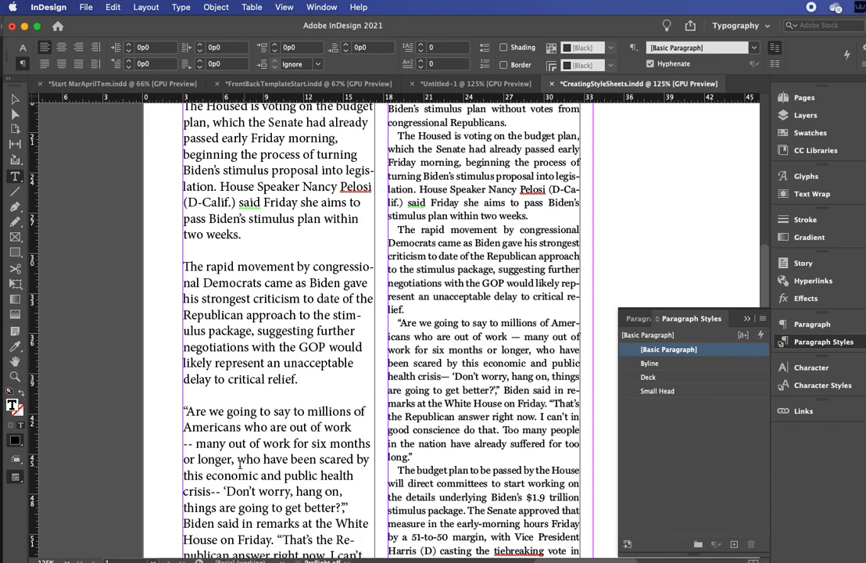
double_click(188, 443)
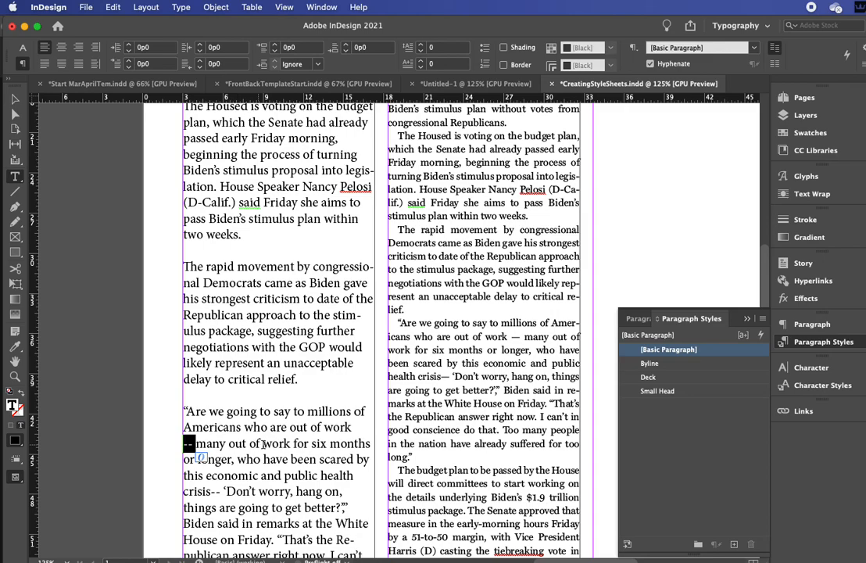
scroll(258, 441, "up", 1)
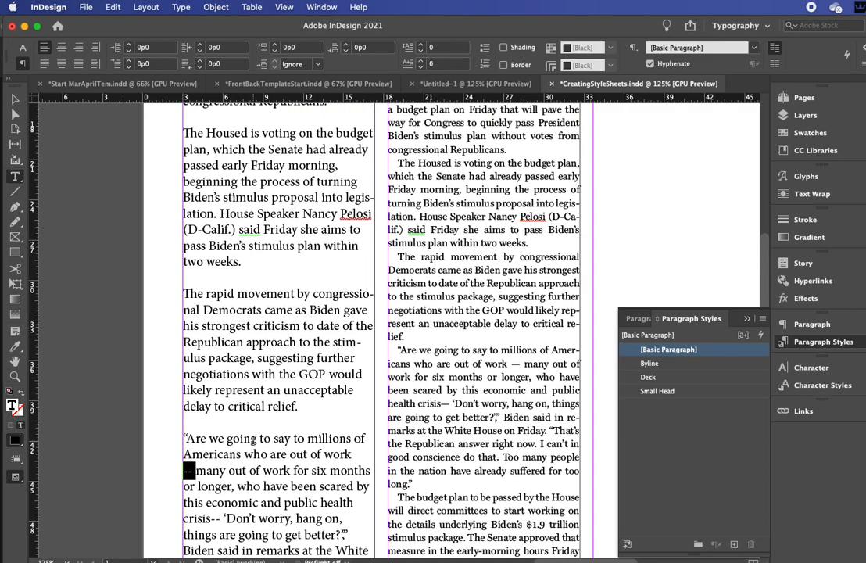
scroll(275, 391, "up", 1)
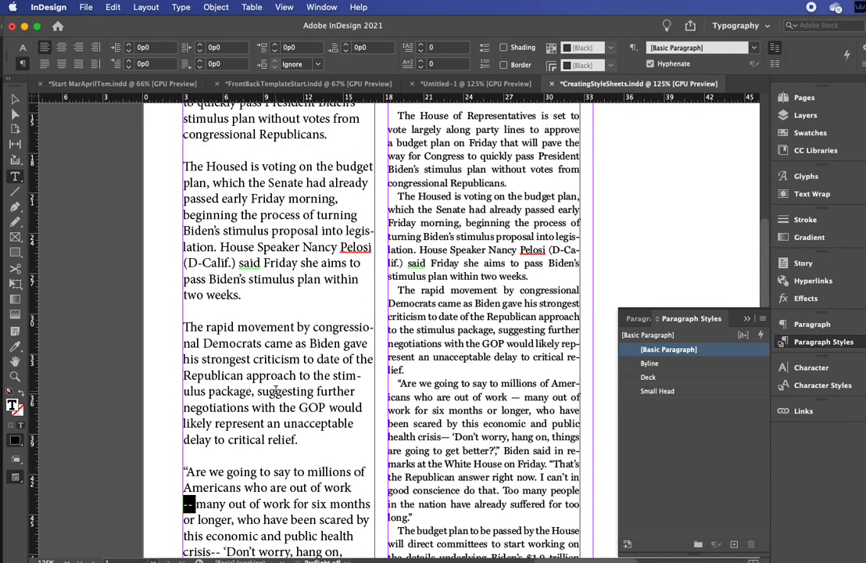
scroll(236, 192, "up", 1)
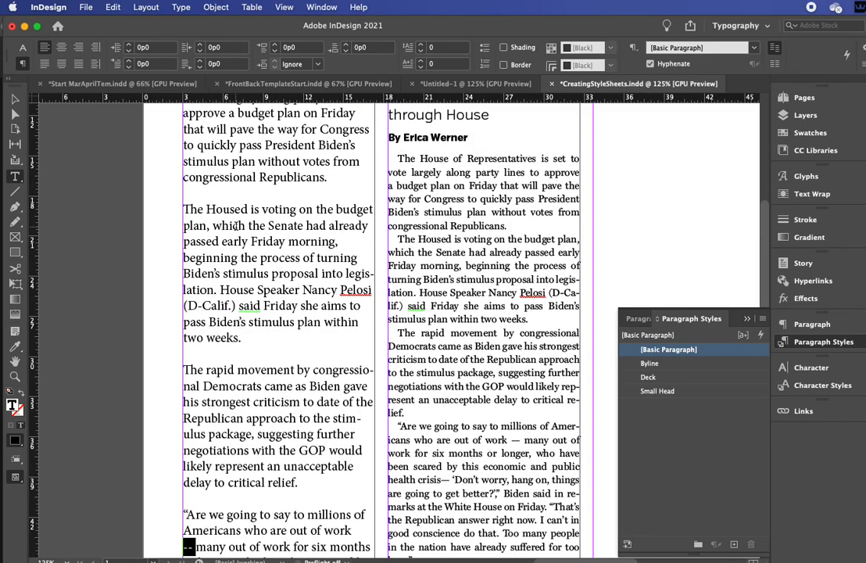
scroll(235, 225, "up", 1)
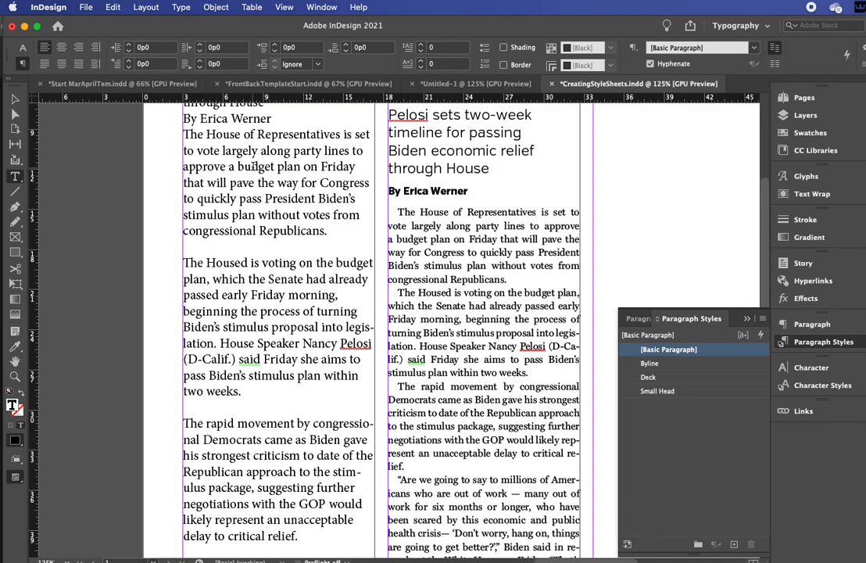
scroll(240, 166, "up", 2)
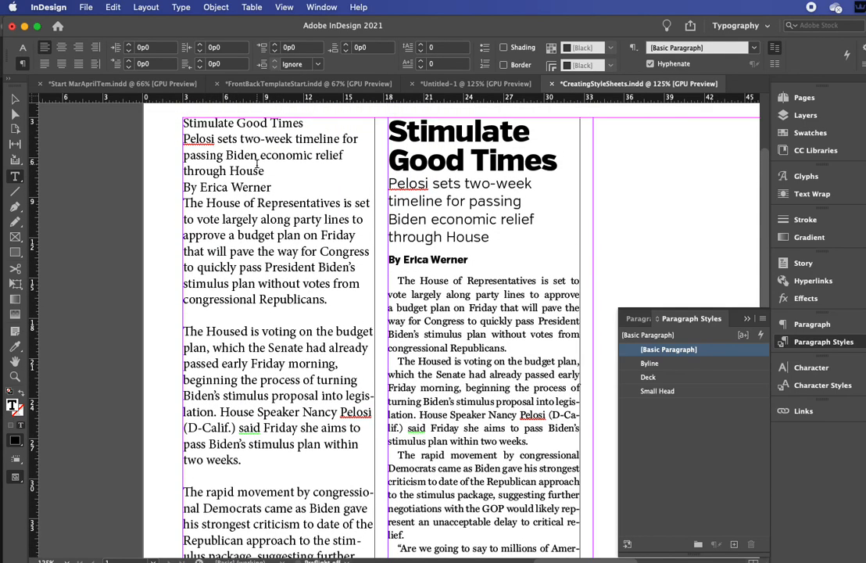
- Place the text cursor in the unformatted story's deck, then display the Scripts panel and dock it below Links
left_click(223, 155)
left_click(319, 7)
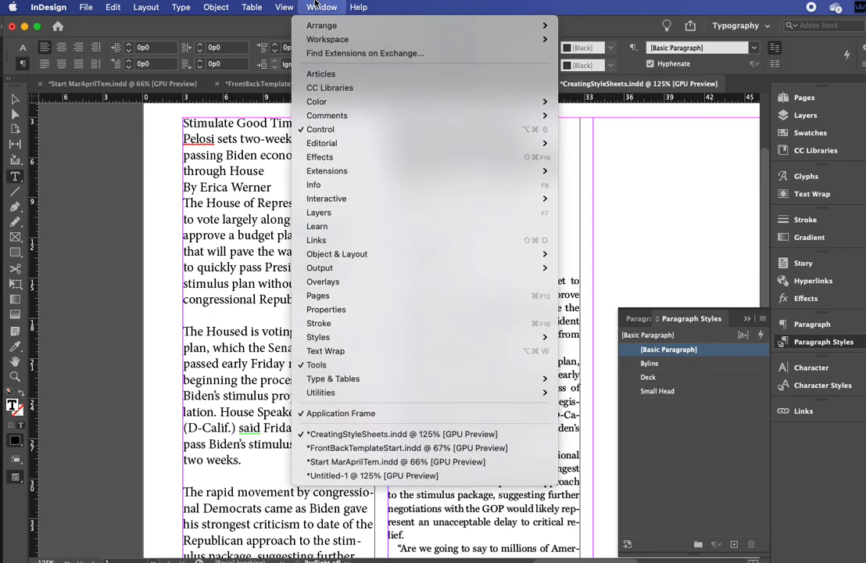
mouse_move(314, 269)
mouse_move(309, 393)
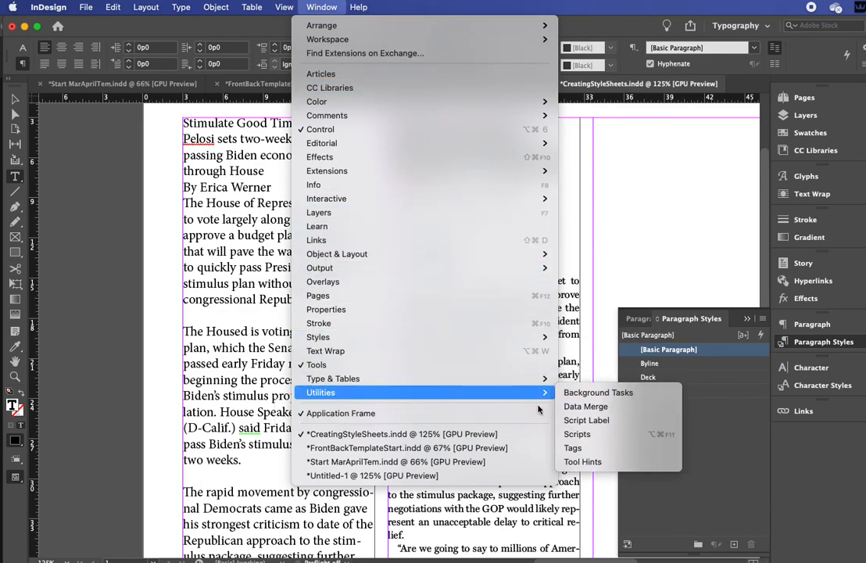
mouse_move(540, 392)
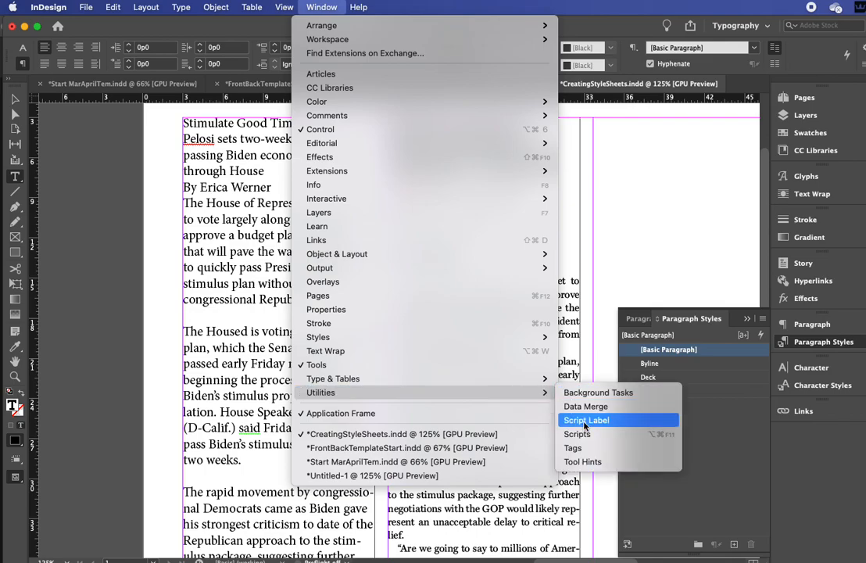
left_click(576, 434)
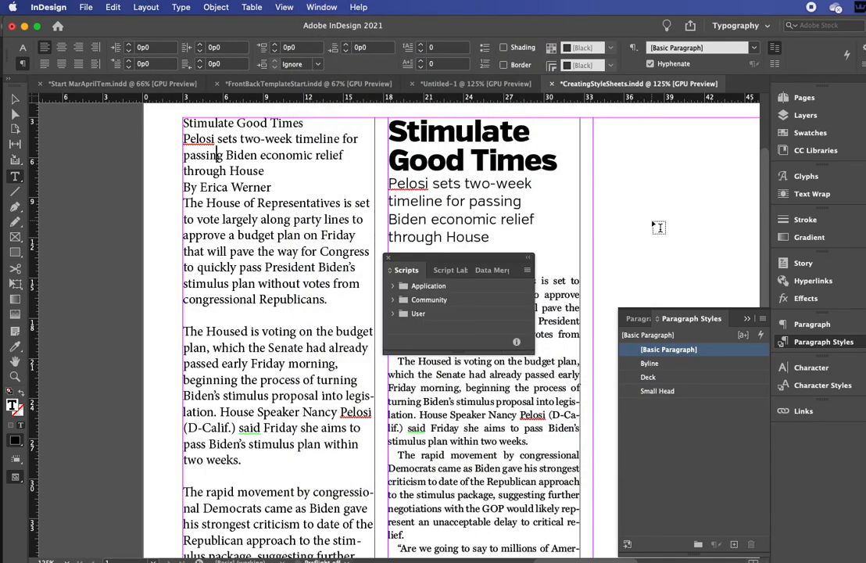
left_click_drag(436, 257, 802, 432)
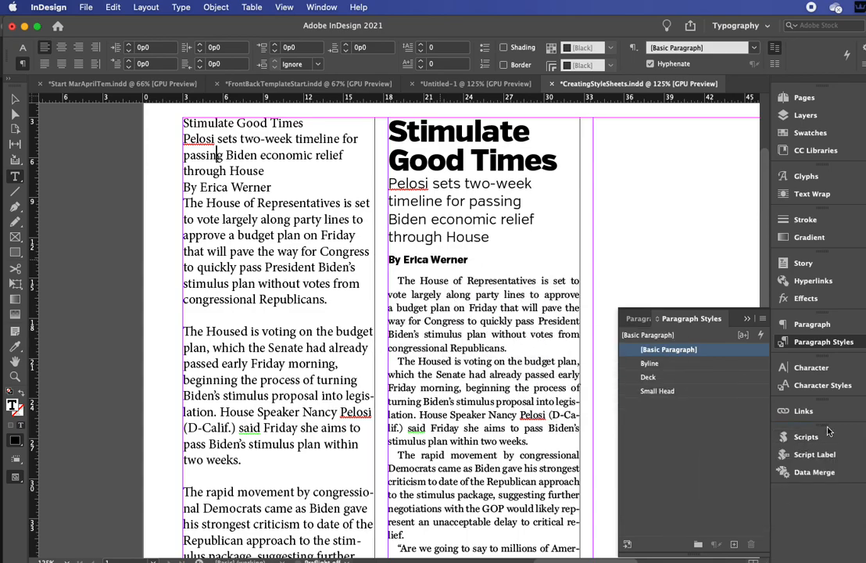
left_click(812, 438)
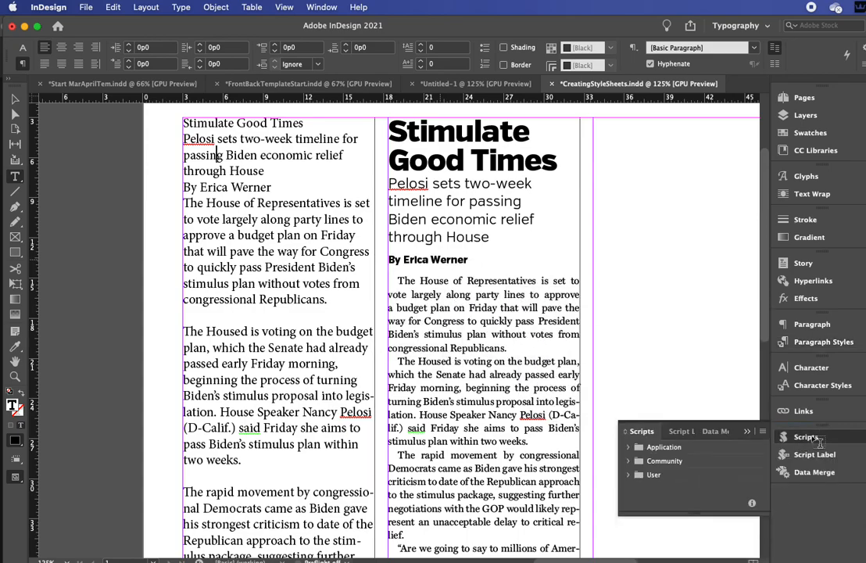
- Browse the Community scripts, including the InsertTypographerQuote folder, and collapse the folder again
left_click(627, 461)
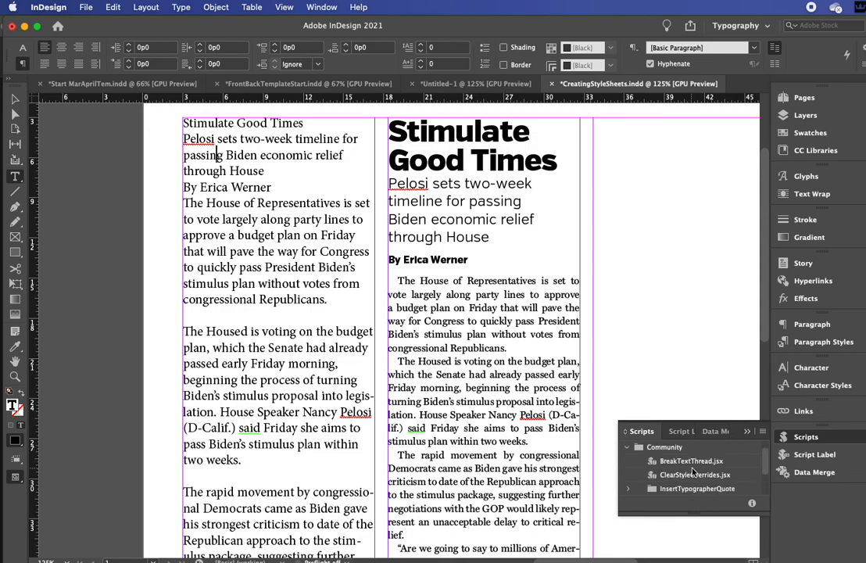
left_click(629, 491)
scroll(671, 487, "down", 3)
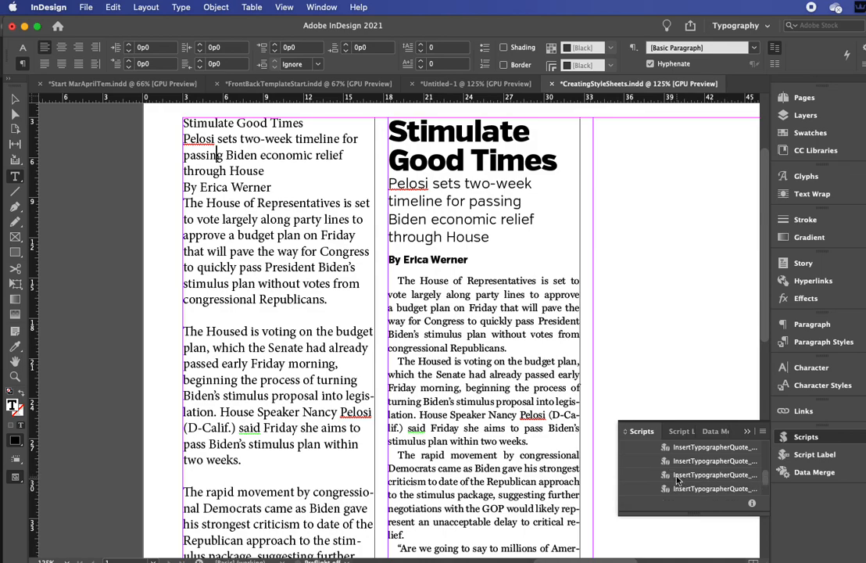
scroll(641, 477, "up", 5)
left_click(628, 462)
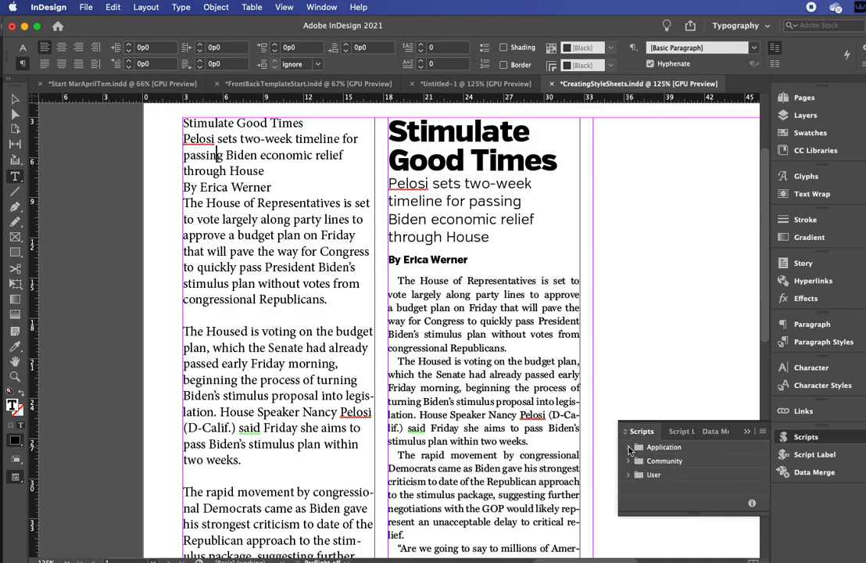
- Run FindChangeByList.jsx from the application's JavaScript samples with Selected Story as the search range
left_click(628, 448)
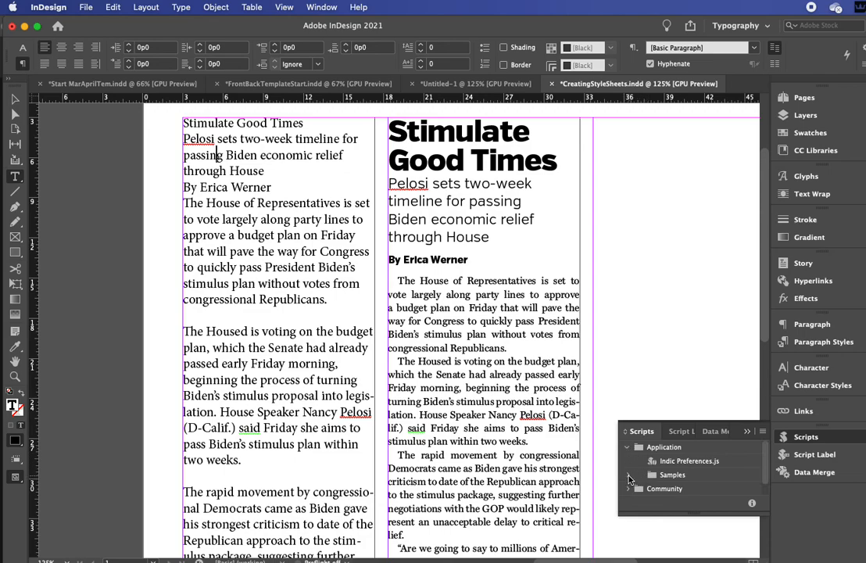
left_click(629, 476)
scroll(667, 481, "down", 2)
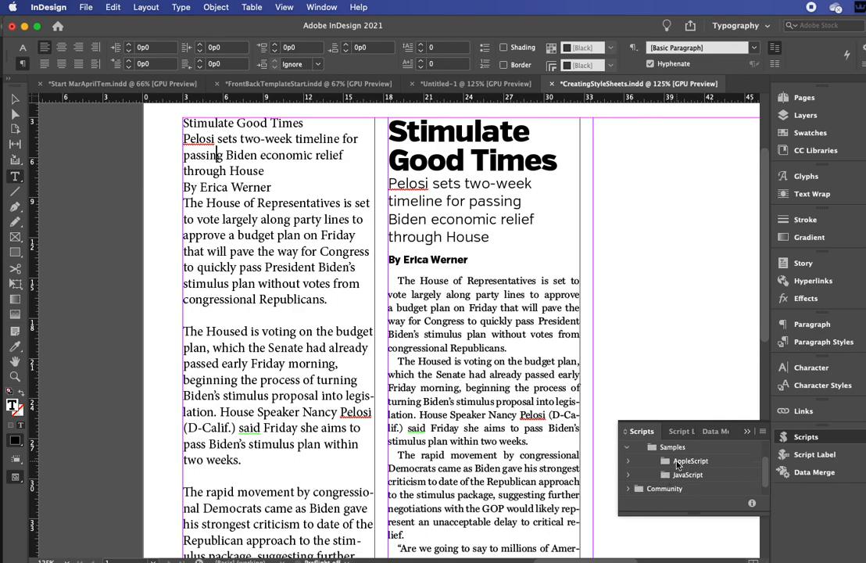
left_click(628, 475)
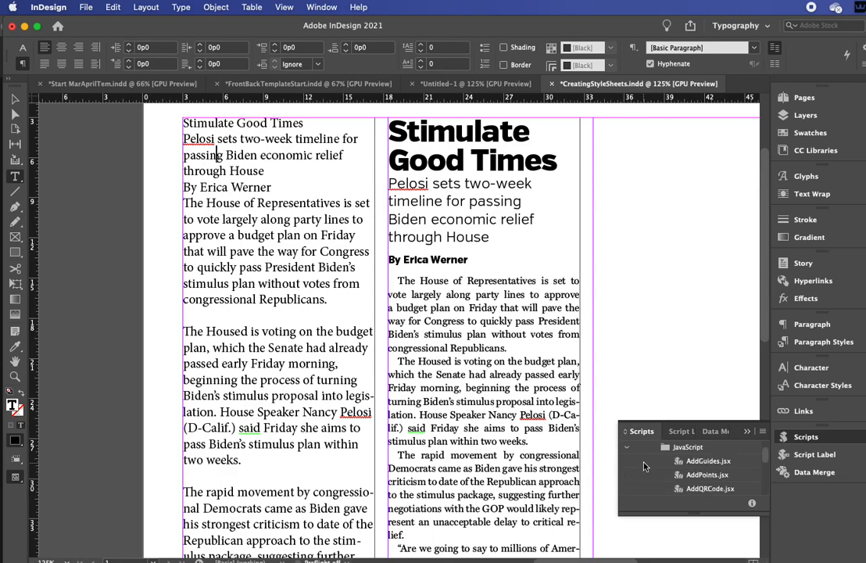
scroll(649, 477, "down", 2)
scroll(665, 479, "down", 3)
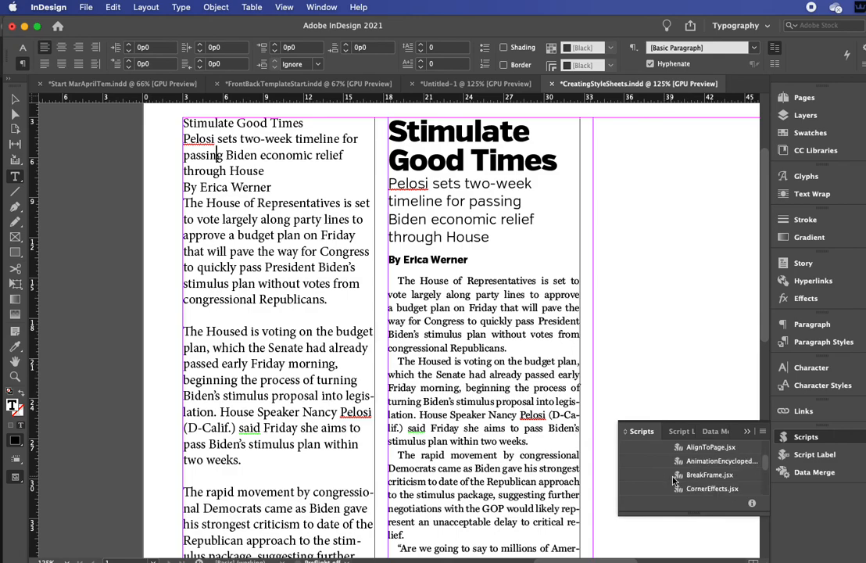
scroll(671, 478, "down", 3)
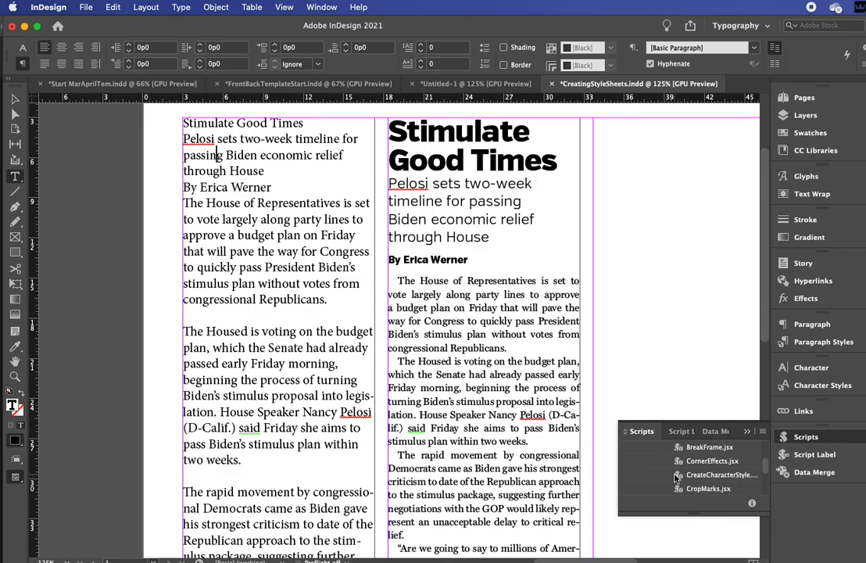
scroll(677, 477, "down", 2)
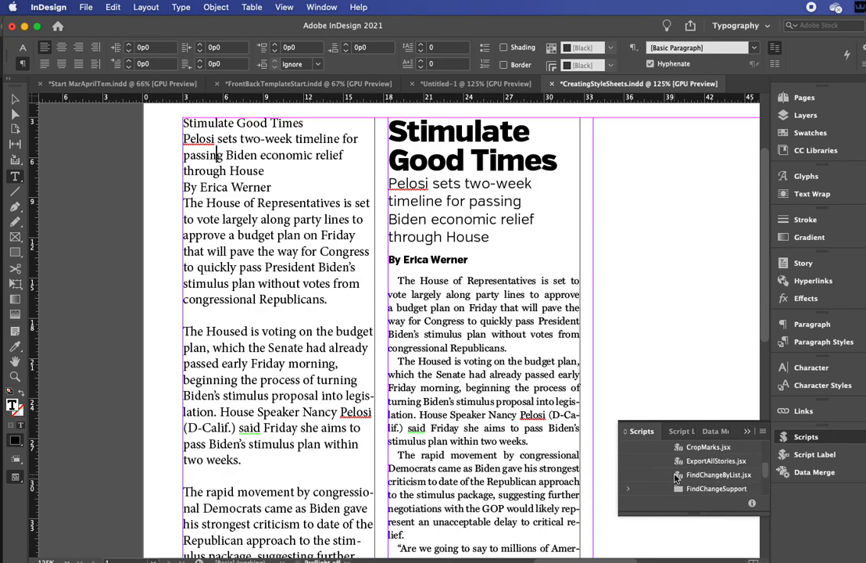
left_click(715, 475)
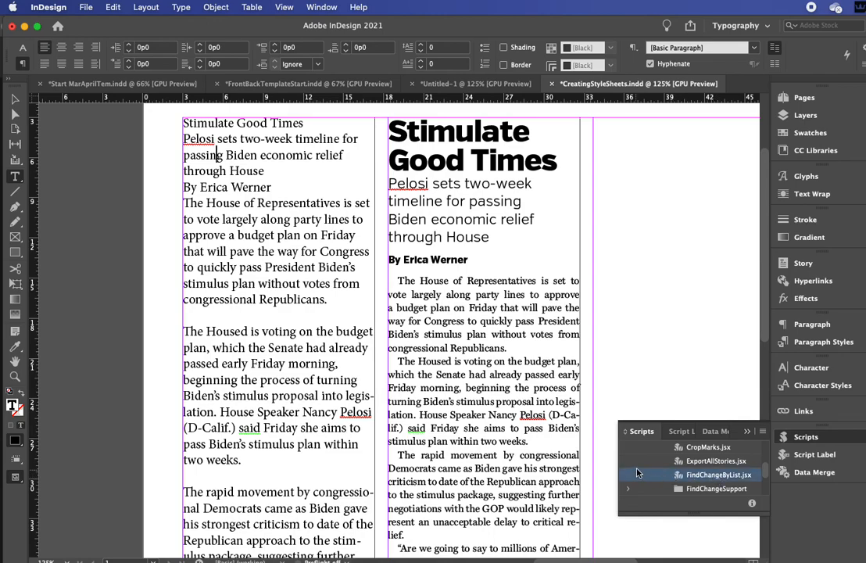
double_click(706, 479)
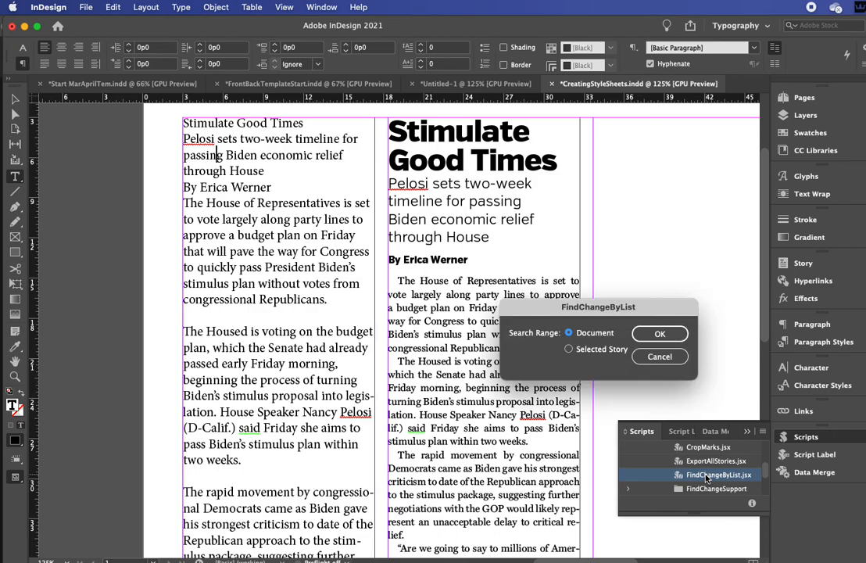
left_click(569, 349)
left_click(660, 334)
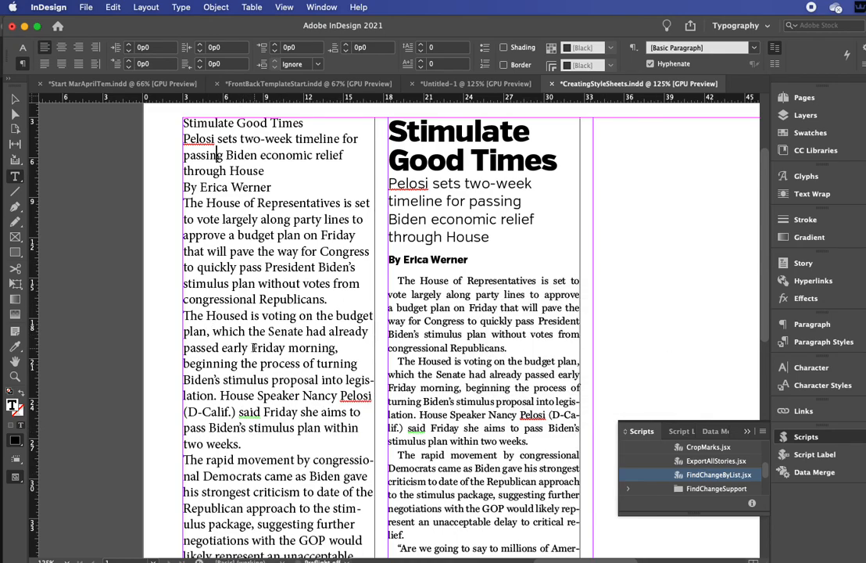
- Review the unformatted story's paragraph breaks and dashes for the changes made by the script
scroll(257, 346, "down", 3)
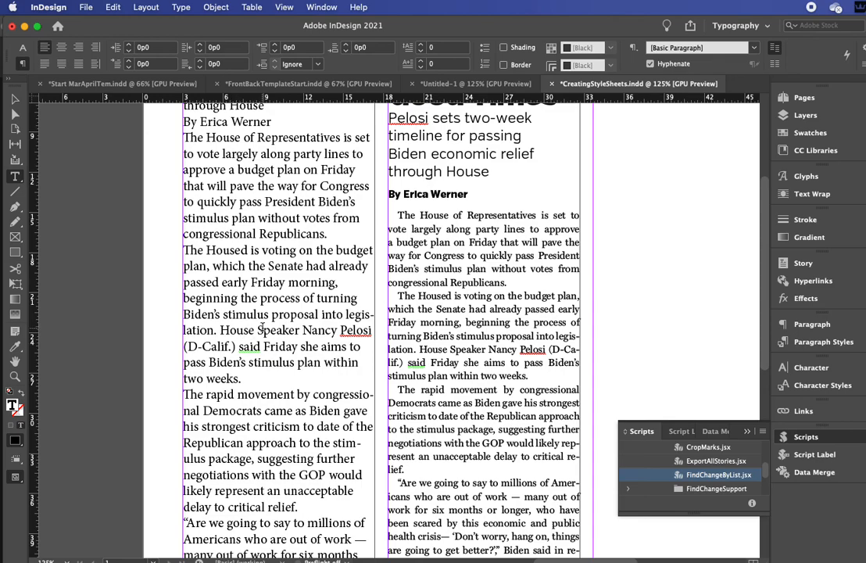
scroll(231, 352, "down", 3)
scroll(273, 372, "down", 1)
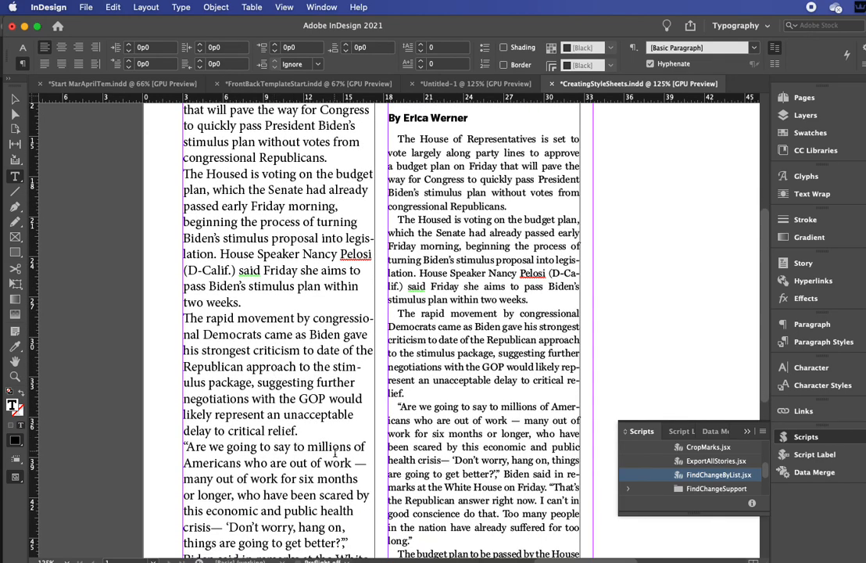
scroll(335, 451, "down", 1)
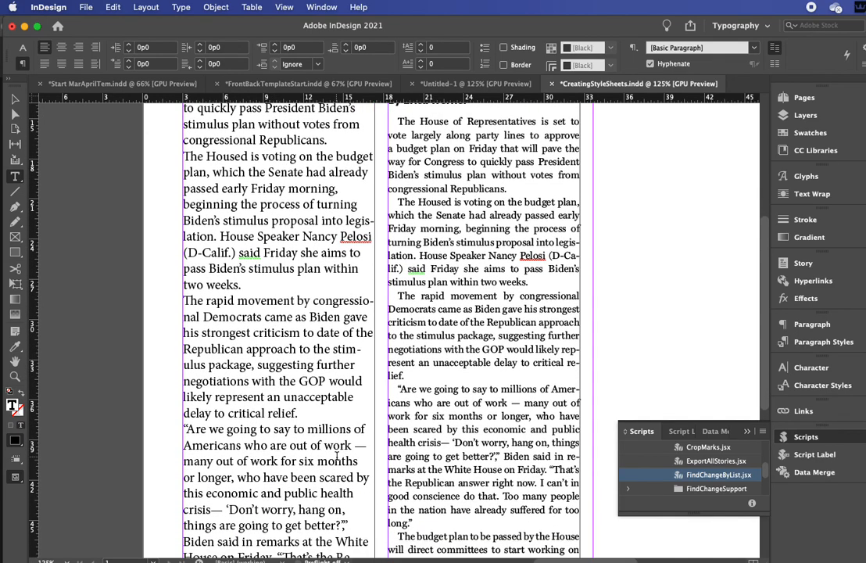
left_click(224, 509)
left_click(305, 412)
scroll(252, 249, "up", 3)
- Set up a Find/Change text search in the unformatted story for an em dash with a space on each side
left_click(253, 273)
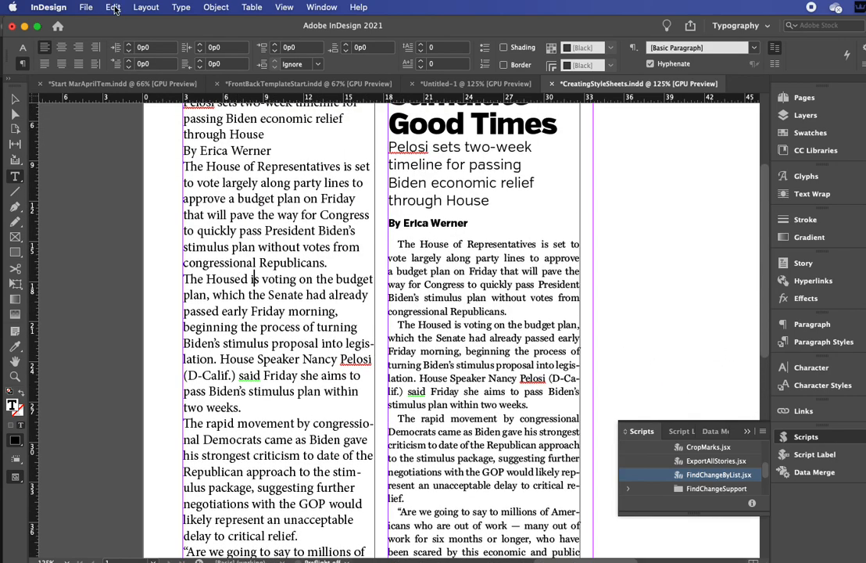
left_click(114, 10)
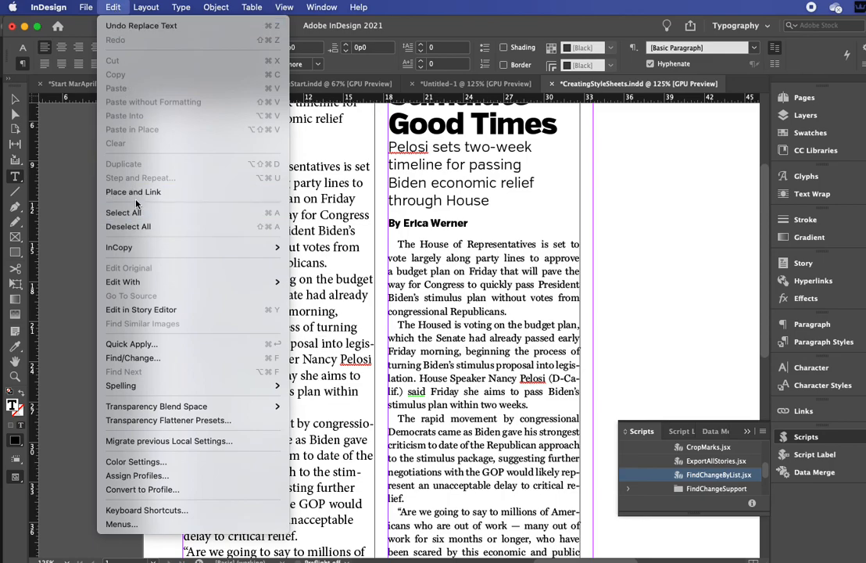
left_click(162, 359)
left_click(536, 266)
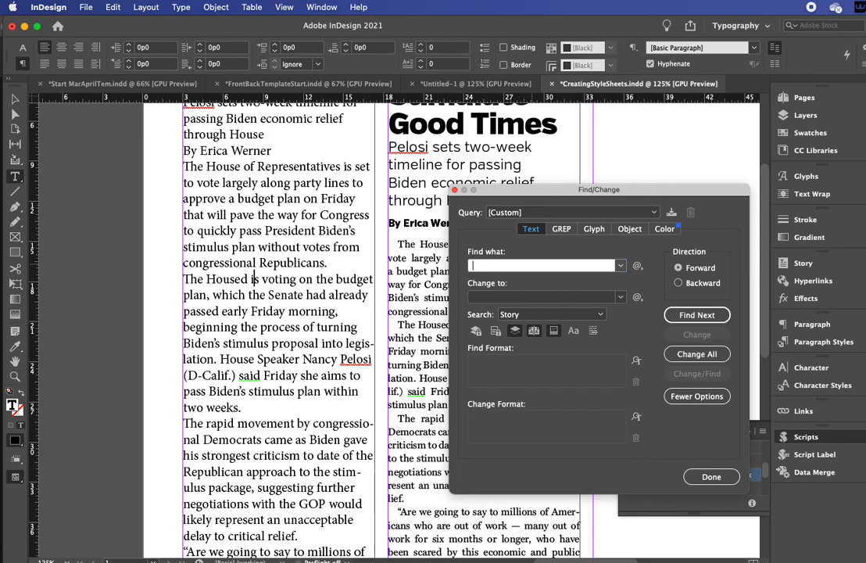
left_click(638, 265)
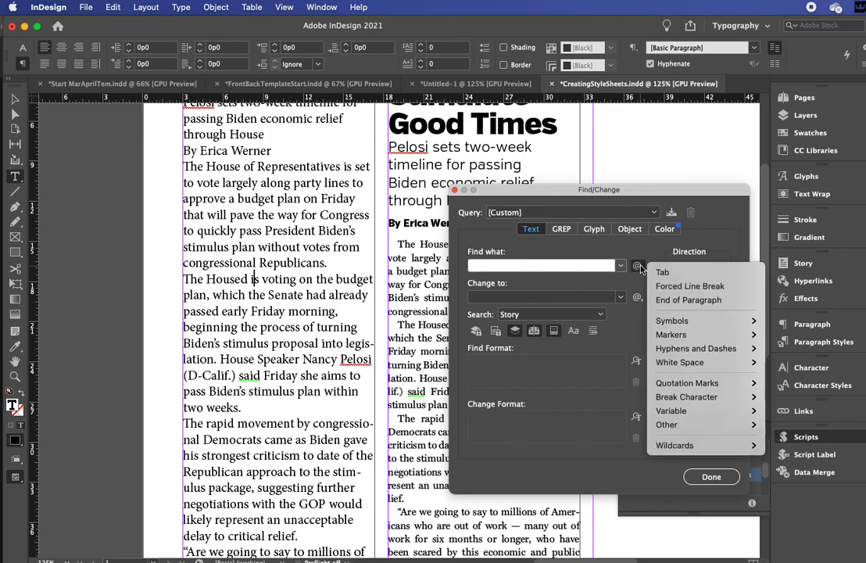
mouse_move(735, 349)
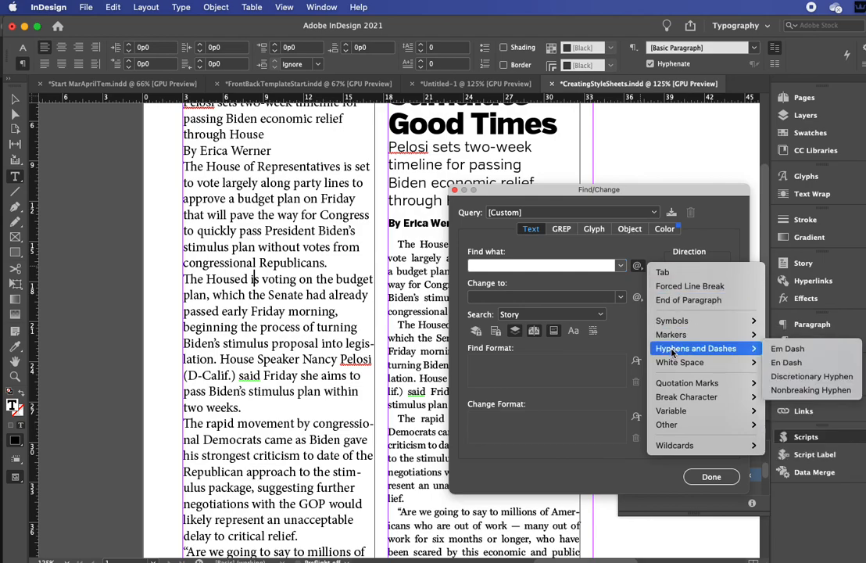
left_click(782, 350)
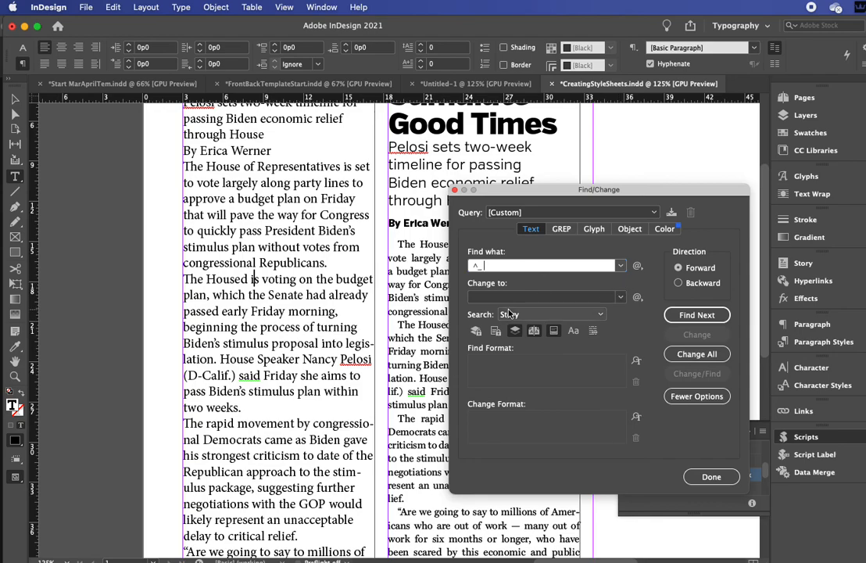
- Replace all spaced em dashes in the story with an em dash without spaces
left_click(506, 300)
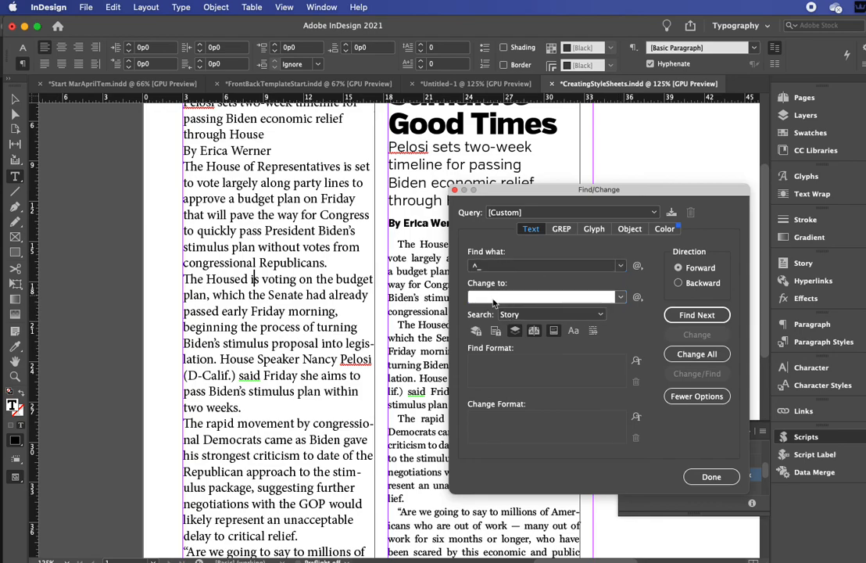
type("—")
left_click_drag(547, 189, 496, 113)
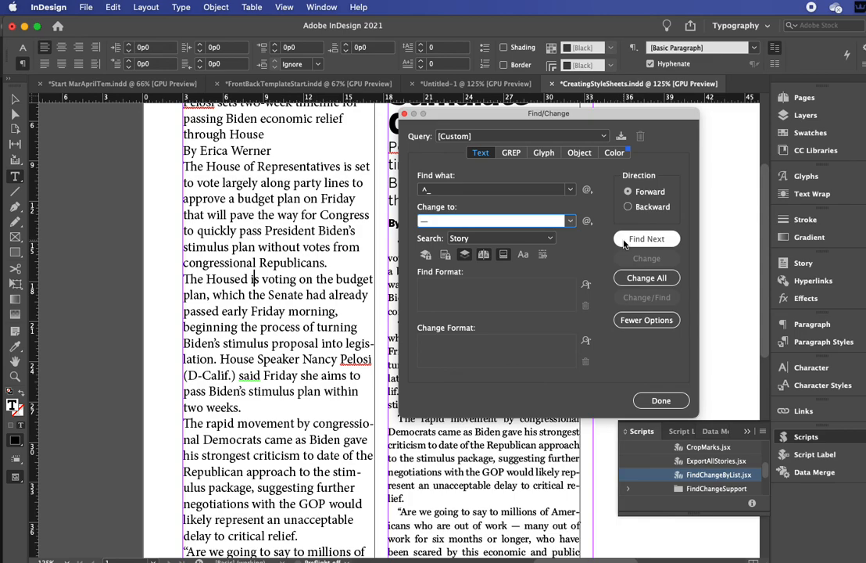
left_click(646, 277)
left_click(513, 316)
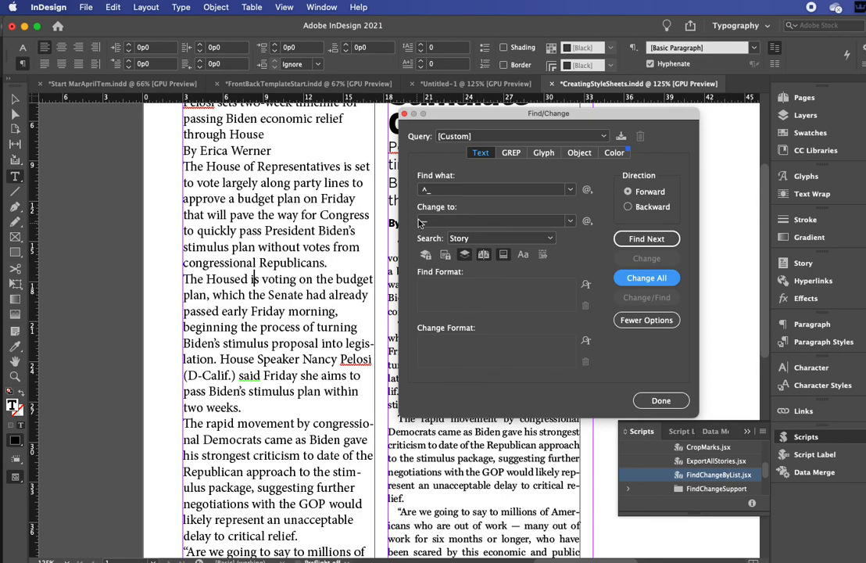
- Remove the leading space from the search text, replace all em dashes followed by a space with closed-up ones, and close Find/Change
left_click(422, 192)
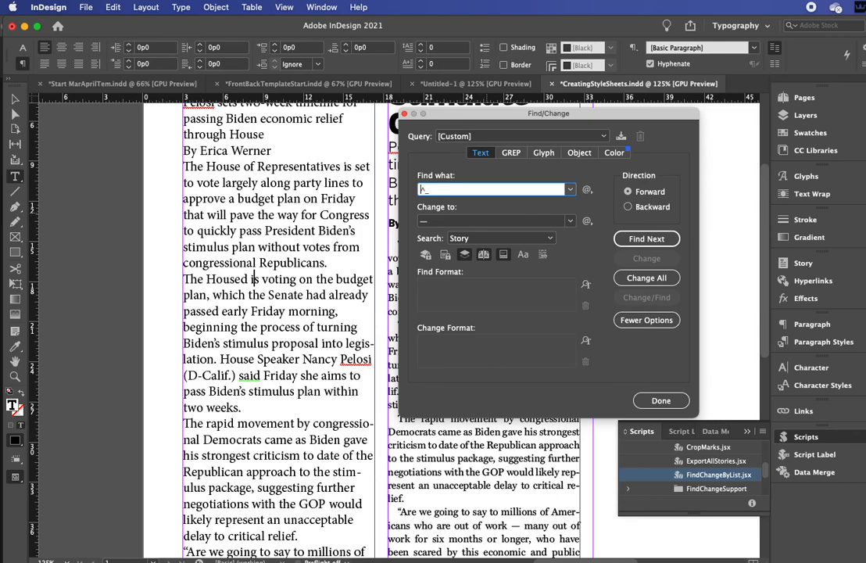
left_click(643, 239)
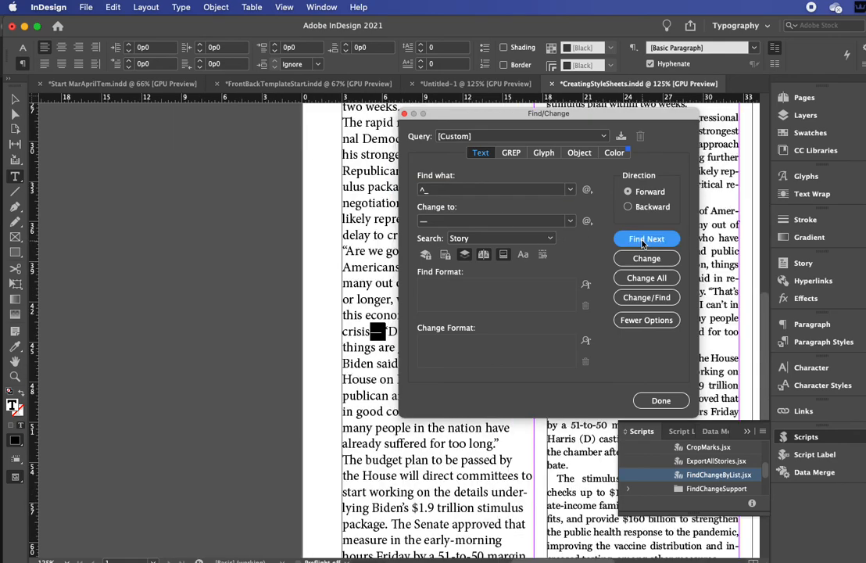
left_click(641, 278)
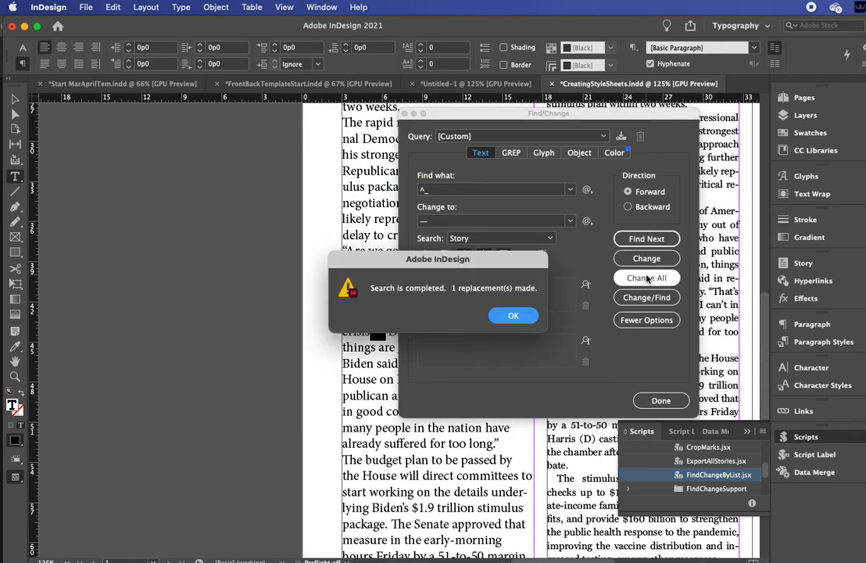
left_click(511, 314)
left_click_drag(466, 119, 533, 207)
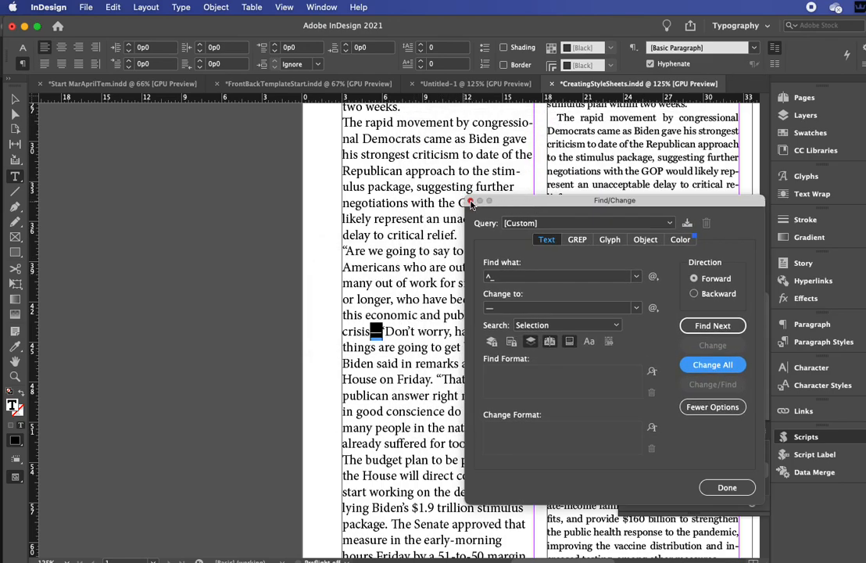
left_click(470, 201)
- Select all text of the unformatted story and display the paragraph styles
scroll(422, 198, "up", 1)
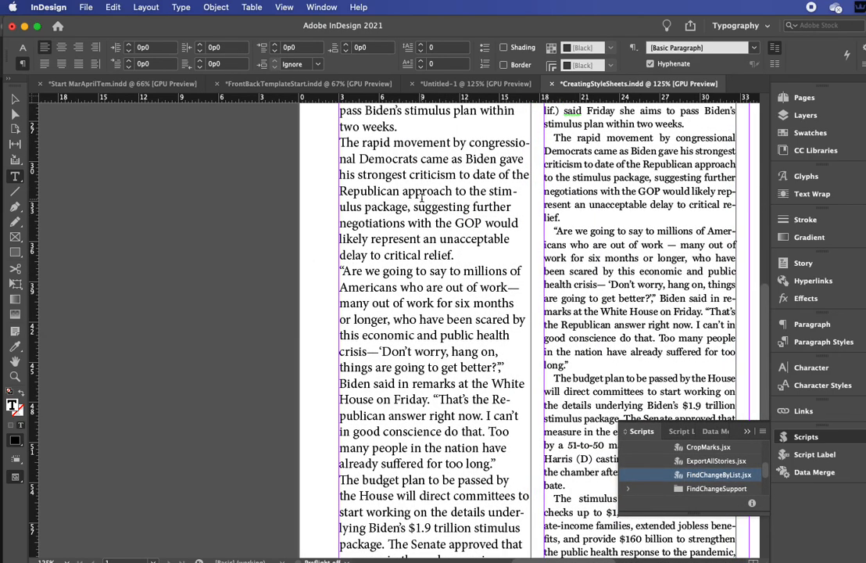
scroll(422, 198, "right", 3)
scroll(339, 253, "up", 2)
scroll(338, 253, "up", 5)
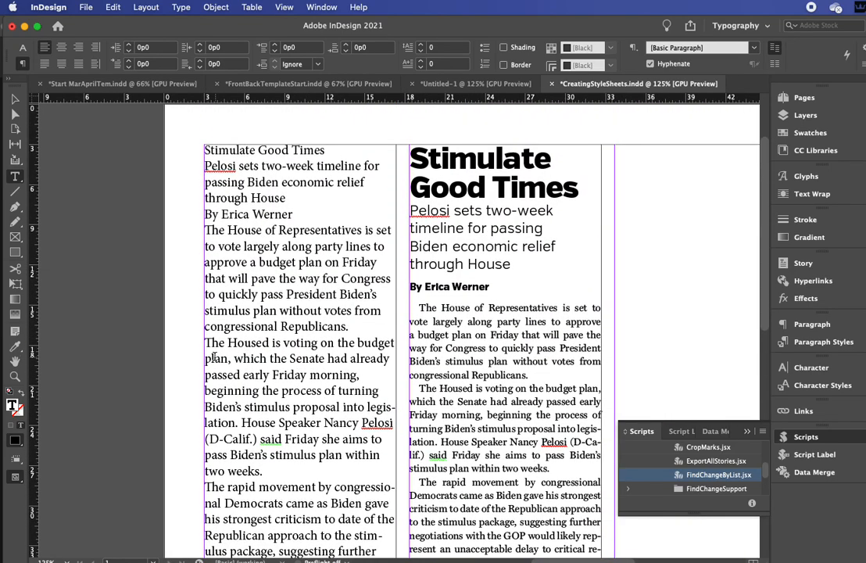
key("super")
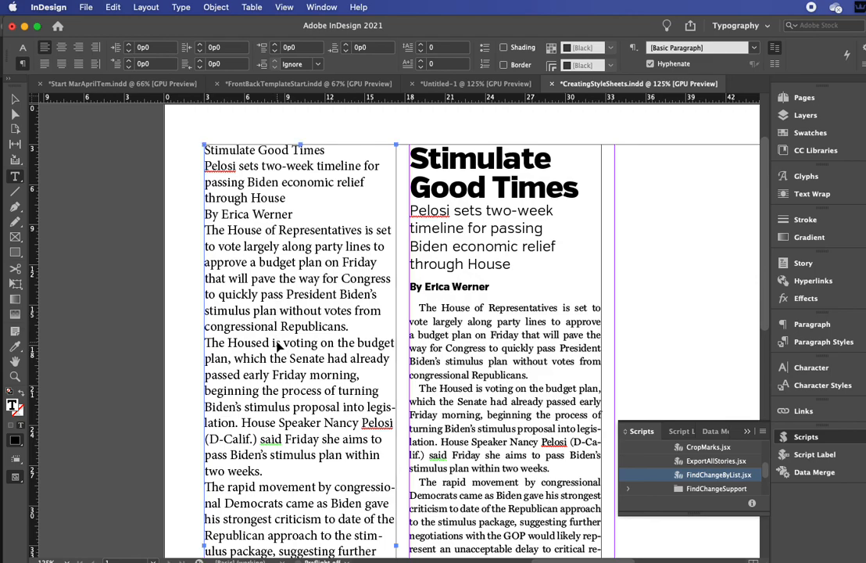
key("super+a")
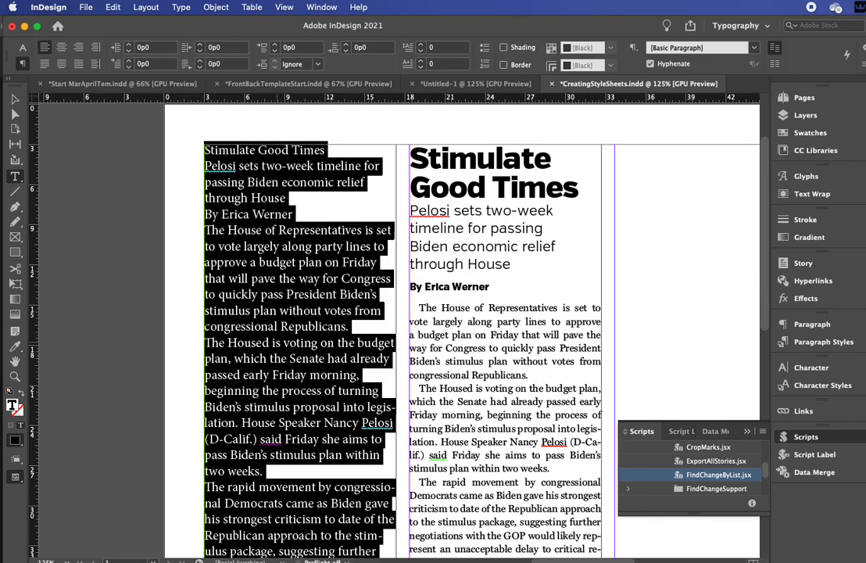
left_click(817, 340)
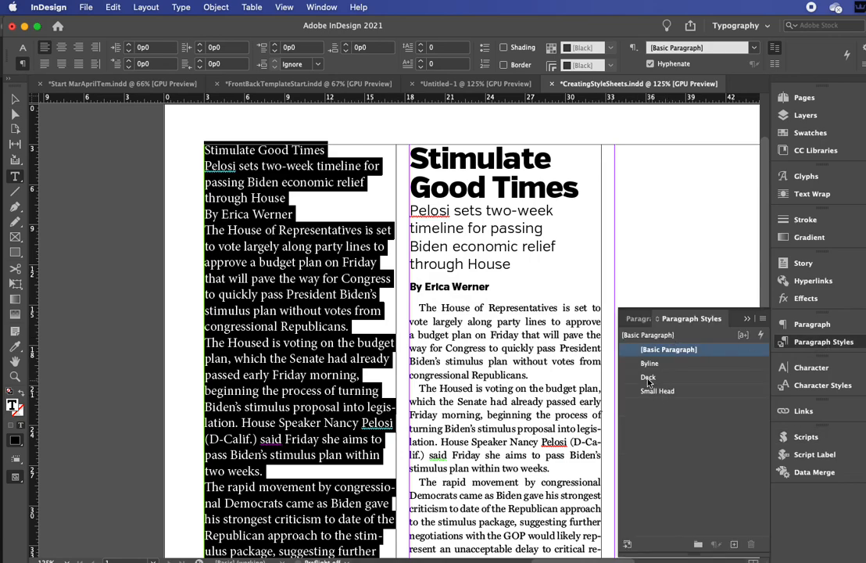
- Create a paragraph style named "body text" from the second body paragraph of the formatted story, applying it to the selection
left_click_drag(459, 389, 468, 429)
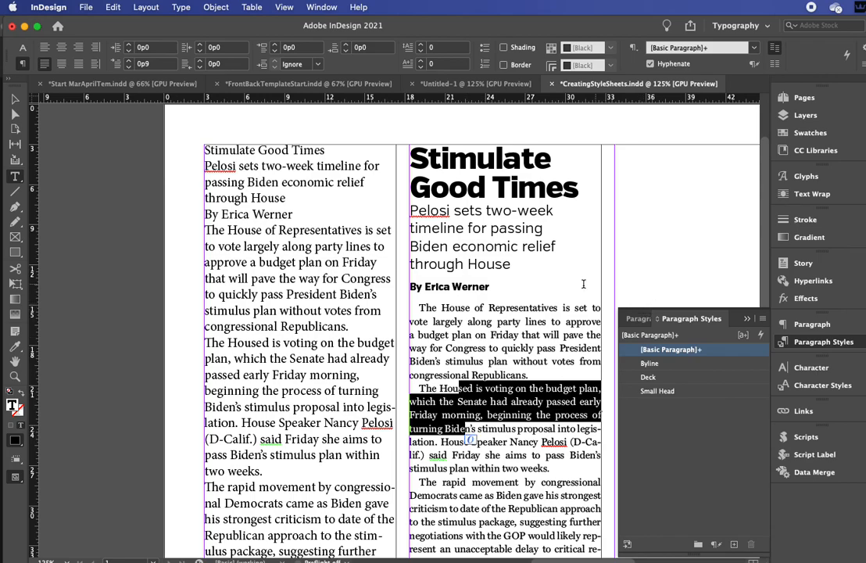
left_click(761, 320)
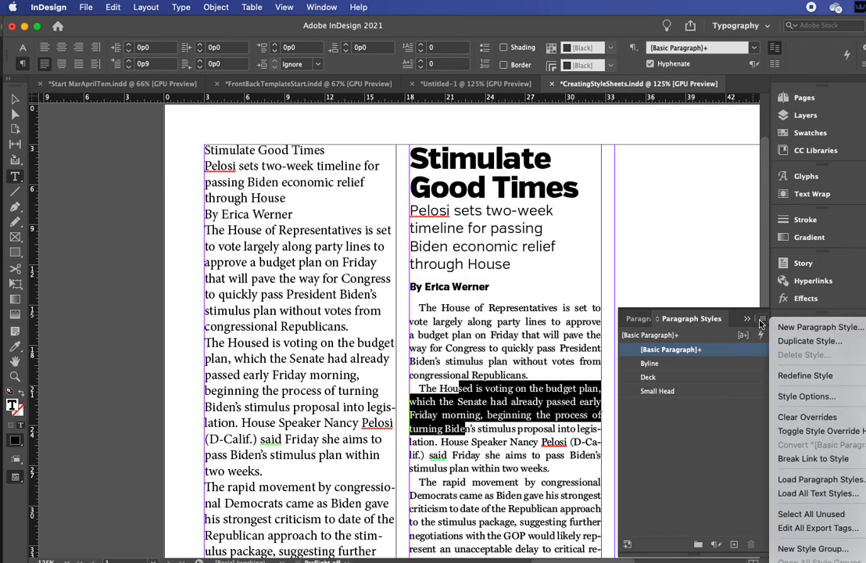
left_click(763, 327)
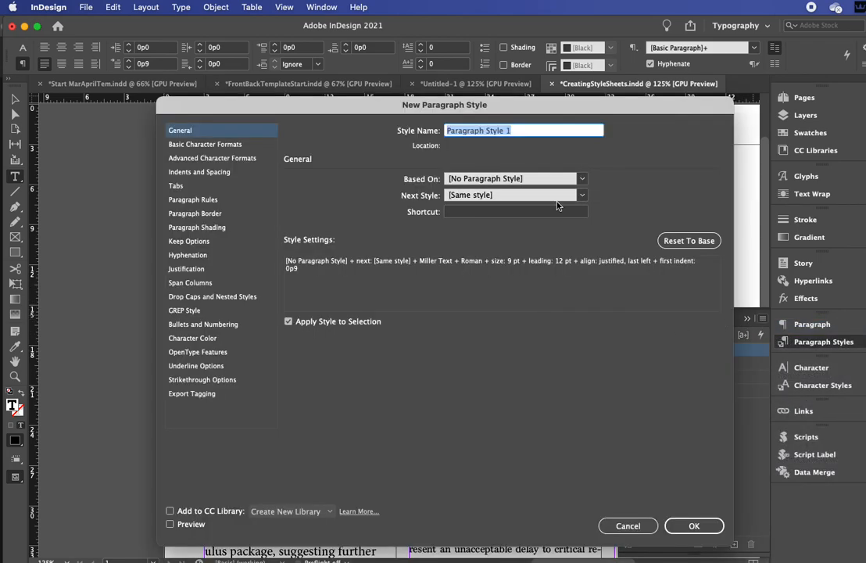
type("body text")
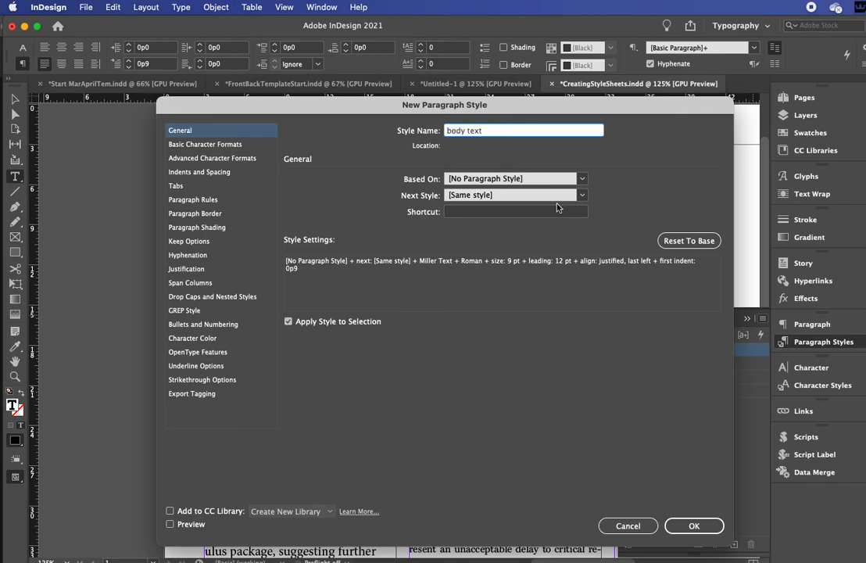
left_click(686, 531)
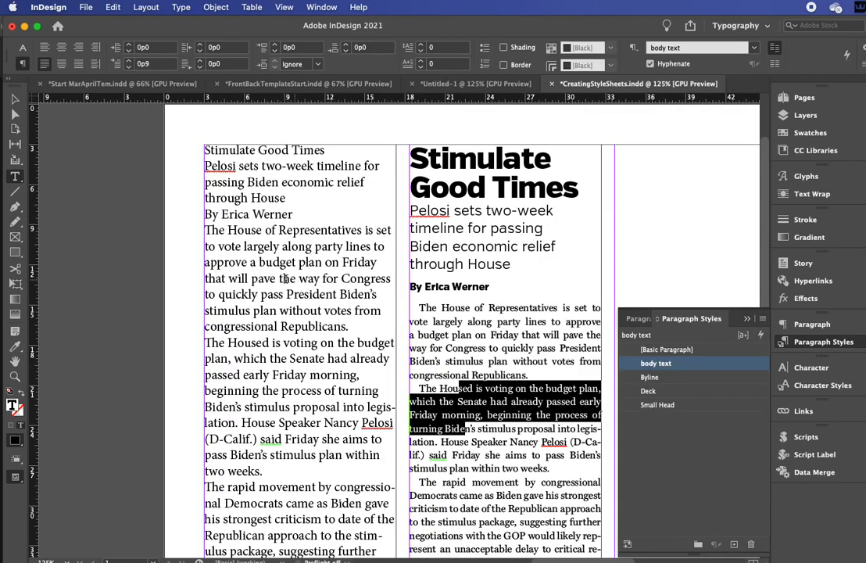
- Apply the body text paragraph style to the entire unformatted story
left_click(263, 273)
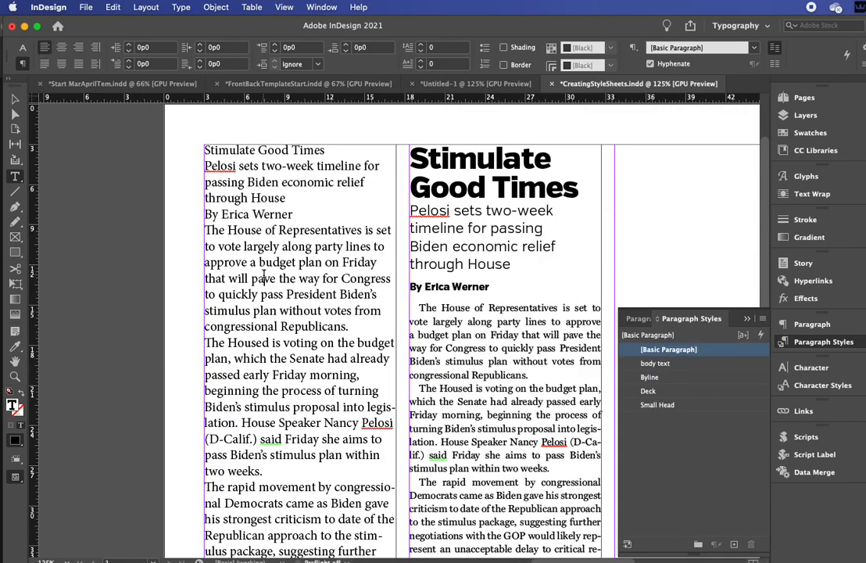
key("super+a")
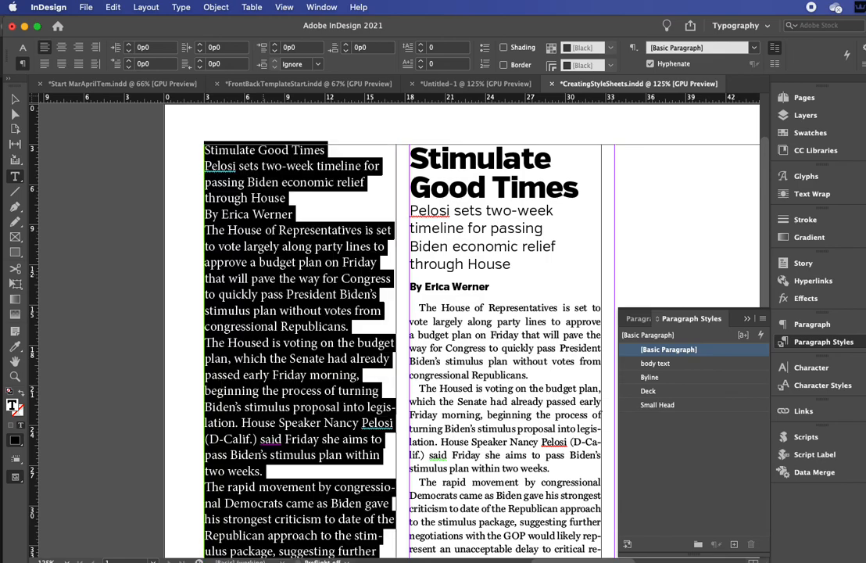
left_click(656, 362)
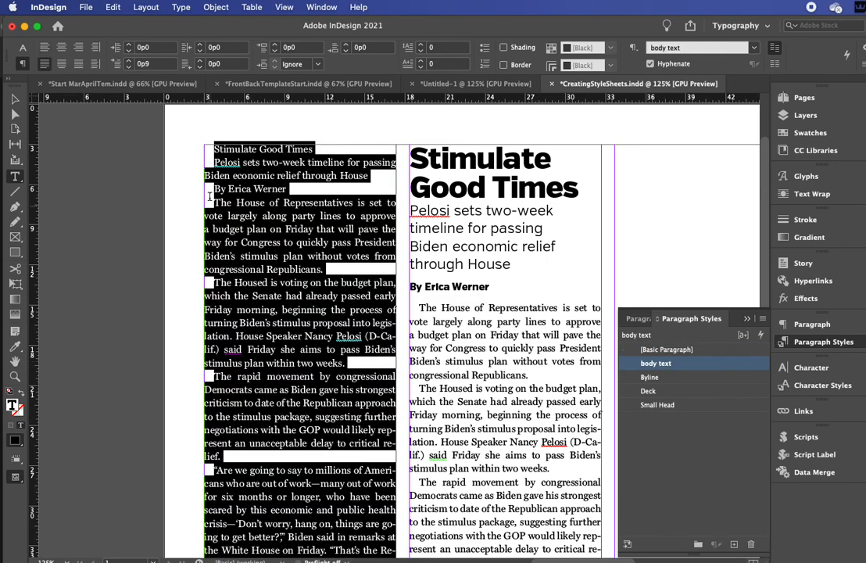
- Apply the Deck style to the "Pelosi sets two-week timeline" paragraph and Small Head to the "Stimulate Good Times" headline above it
left_click(253, 165)
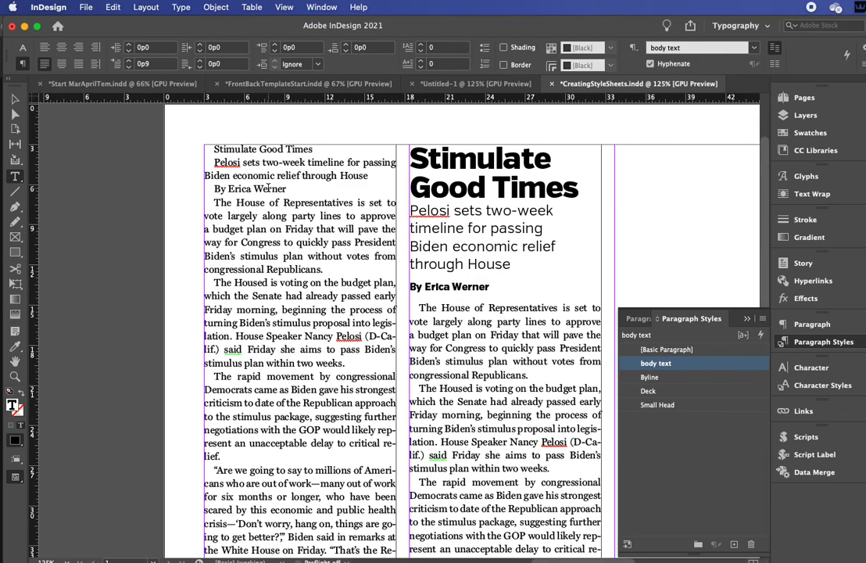
left_click(648, 391)
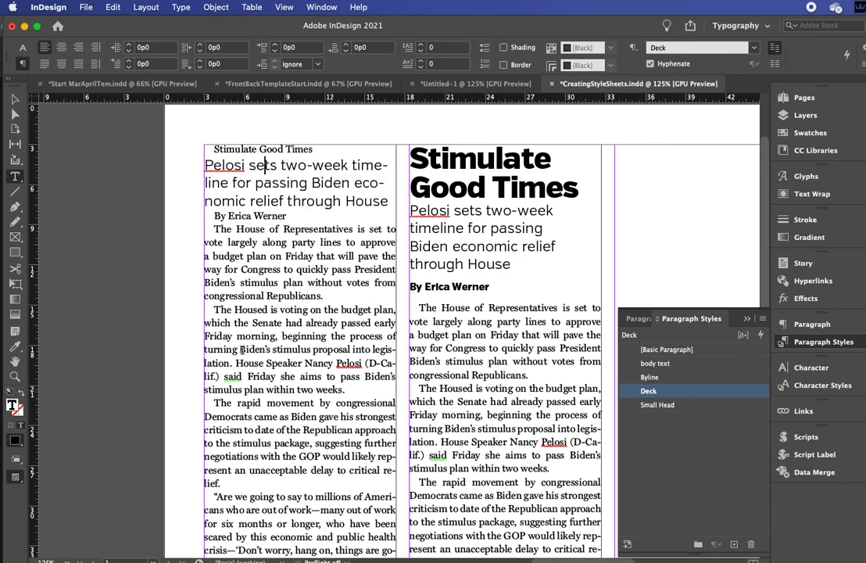
triple_click(261, 150)
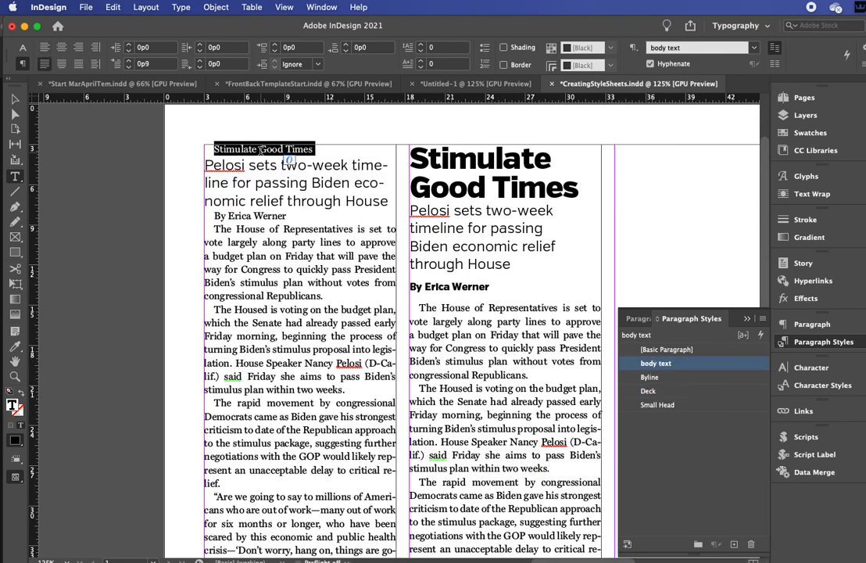
left_click(649, 405)
- Apply the Byline paragraph style to the byline paragraph below the newly styled deck
left_click(238, 261)
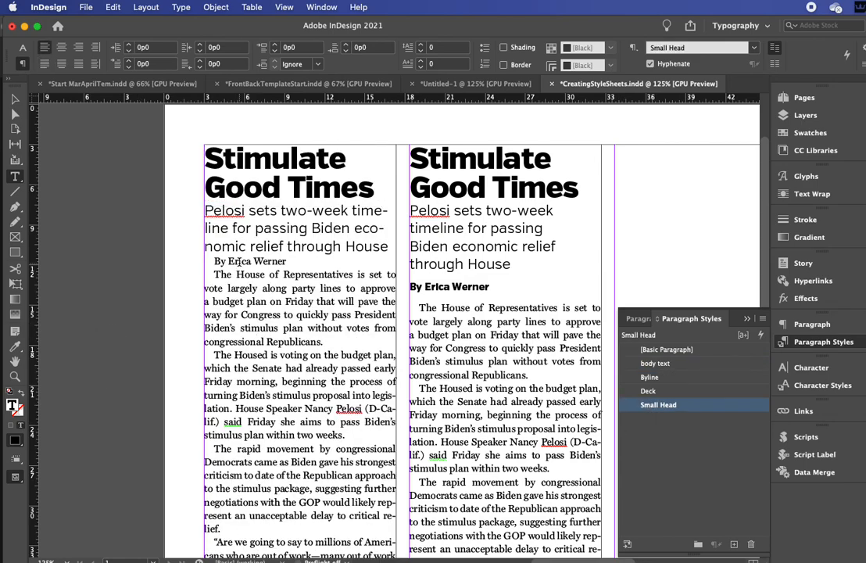
triple_click(239, 261)
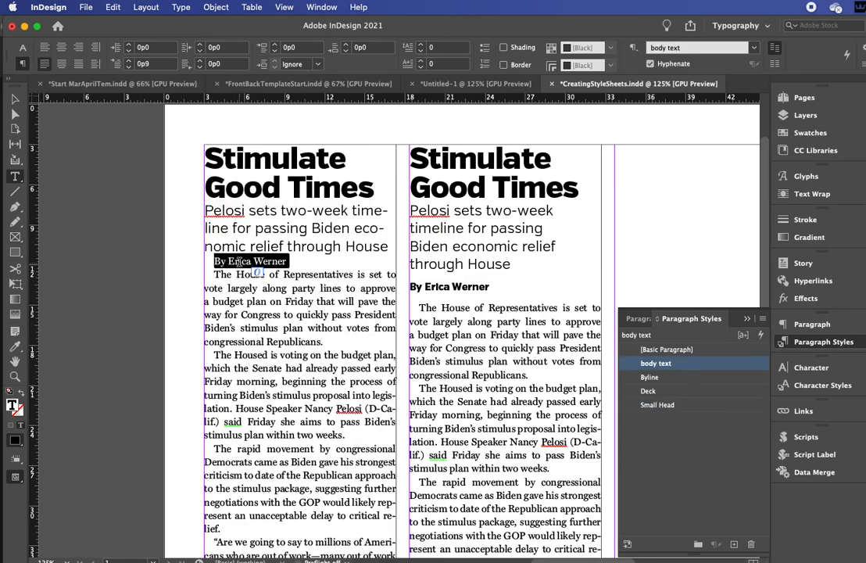
left_click(656, 376)
- Color the middle part of the newly styled deck, through "relief", with the C=100 M=0 Y=0 K=0 swatch
left_click_drag(290, 330, 286, 350)
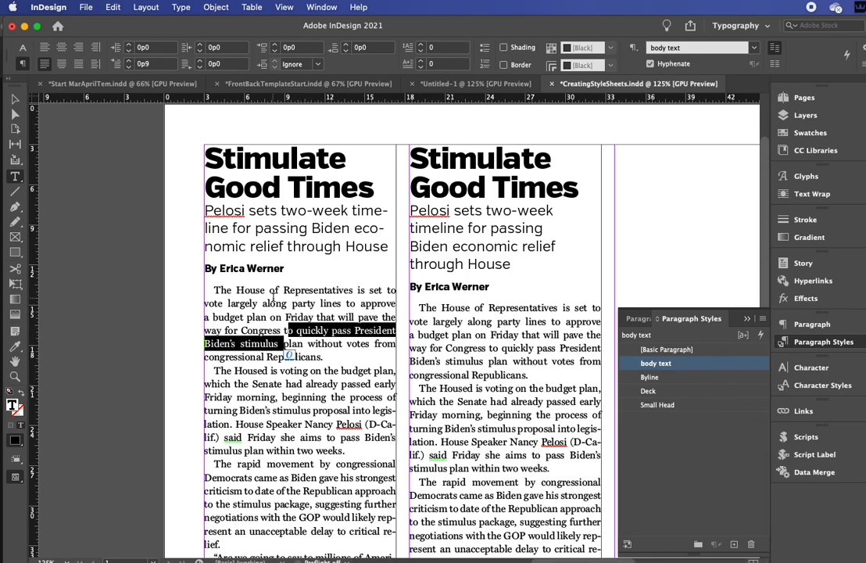
left_click_drag(265, 211, 285, 247)
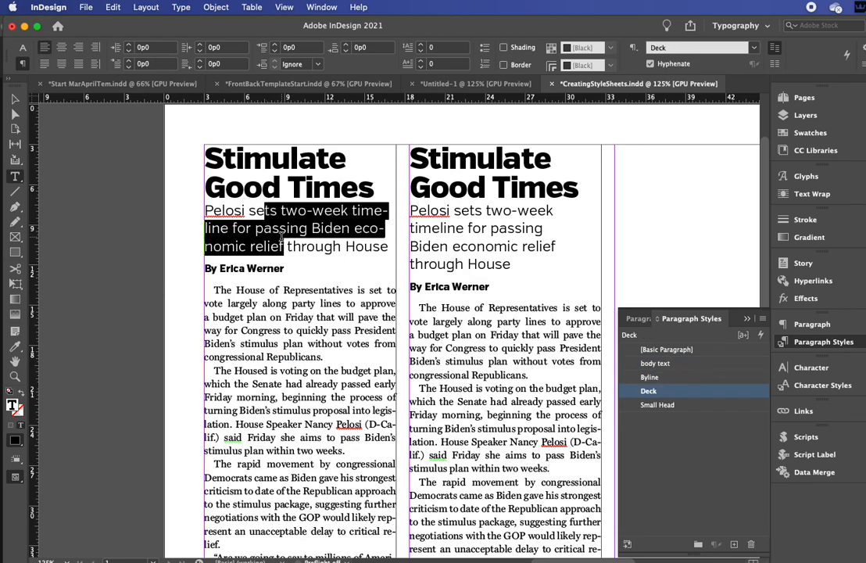
left_click(807, 133)
left_click(678, 188)
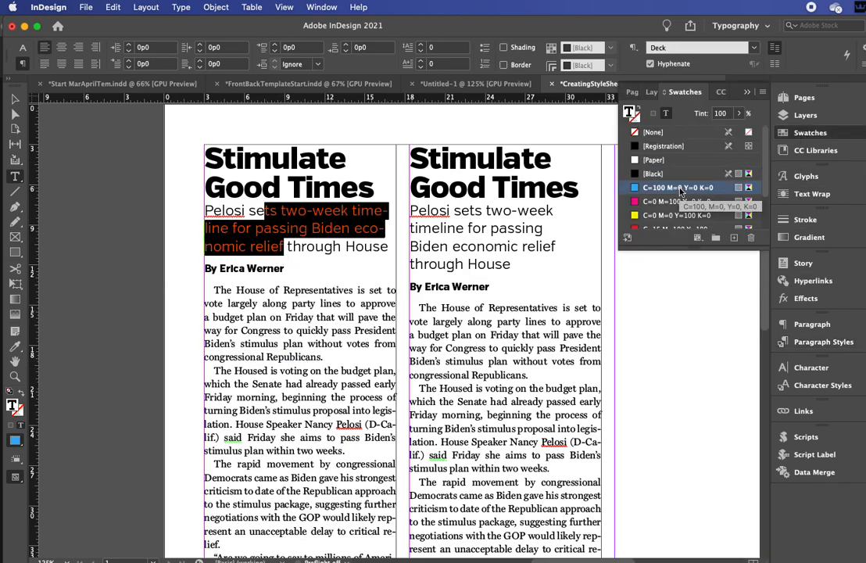
left_click(249, 240)
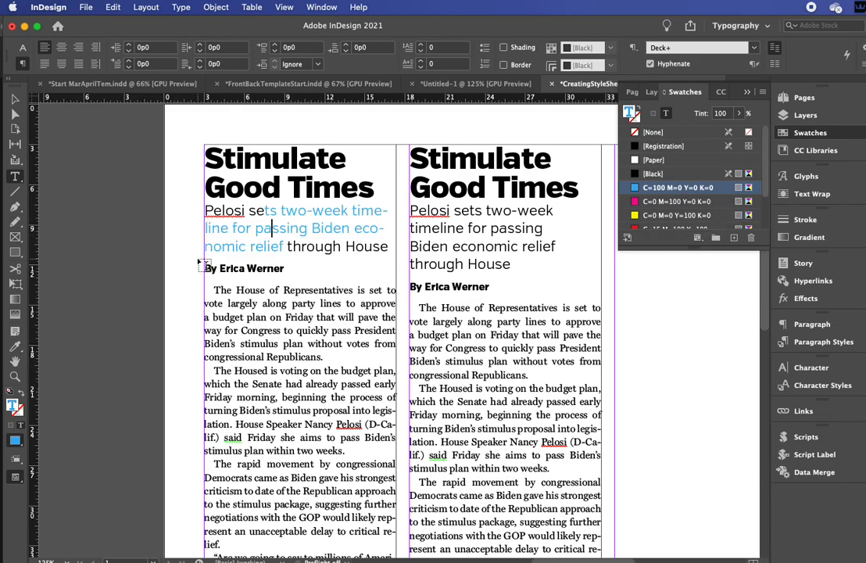
- Redefine the Deck paragraph style from the cyan text in the first story's deck
left_click_drag(235, 228, 280, 228)
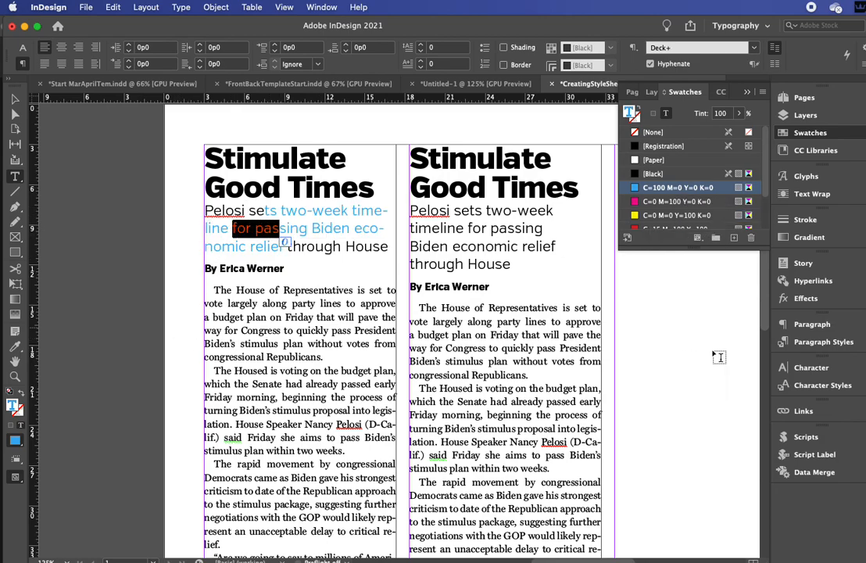
left_click(815, 345)
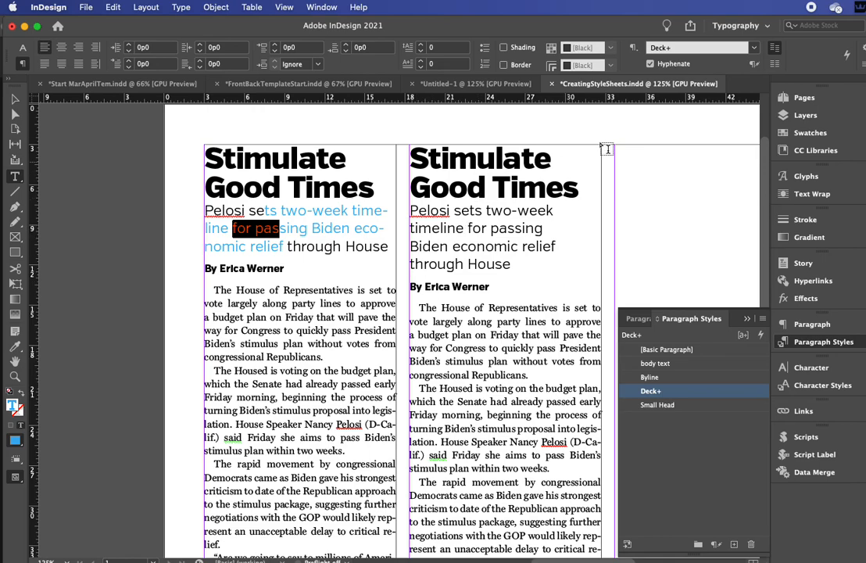
left_click(762, 321)
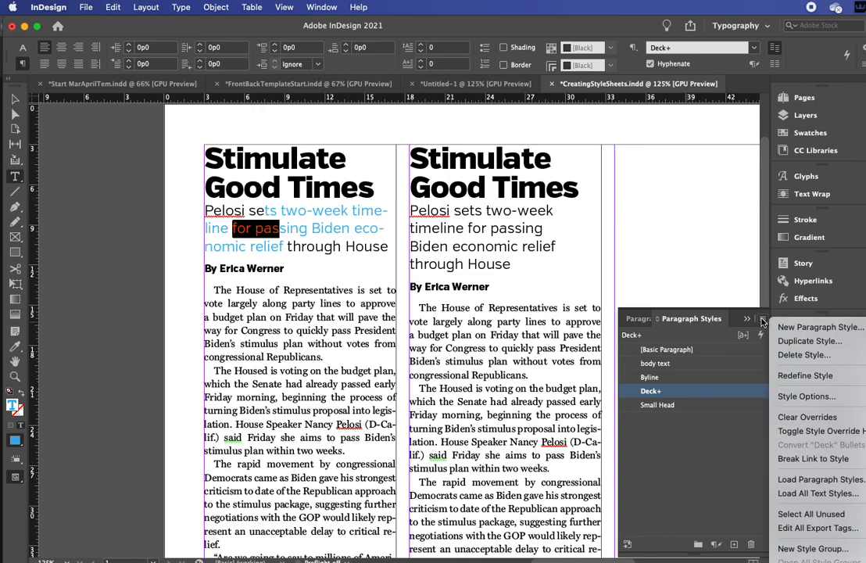
left_click(788, 376)
left_click_drag(321, 228, 307, 247)
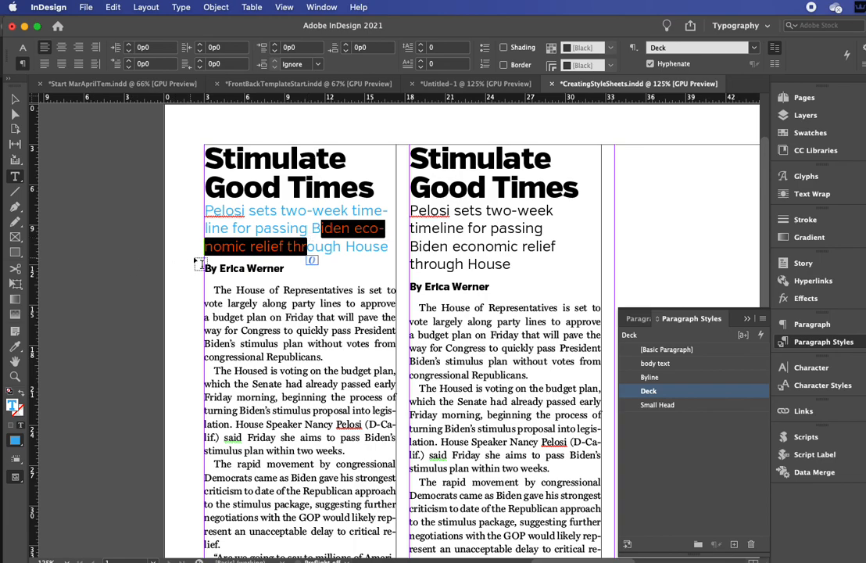
left_click_drag(236, 227, 309, 226)
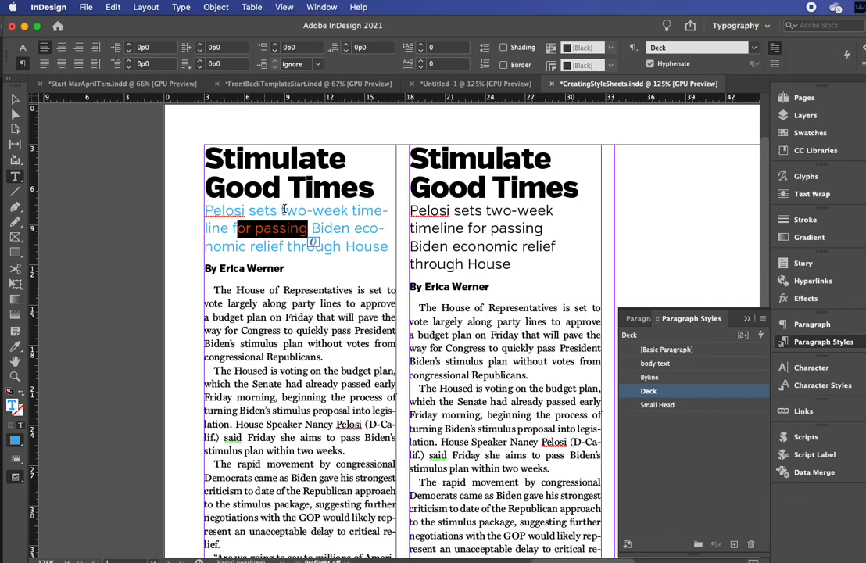
- Apply the Deck paragraph style to the "Pelosi sets two-week timeline" paragraph in the second column's story
left_click_drag(304, 188, 267, 188)
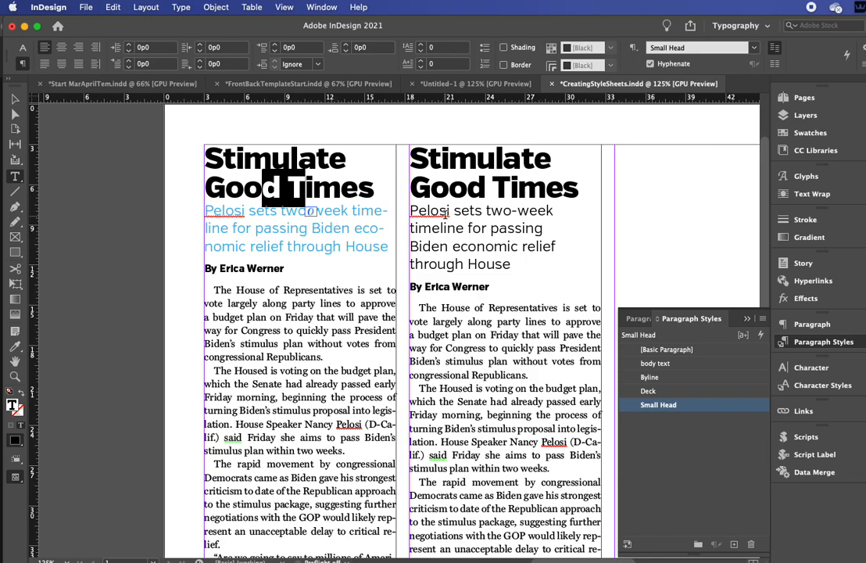
left_click_drag(430, 211, 444, 228)
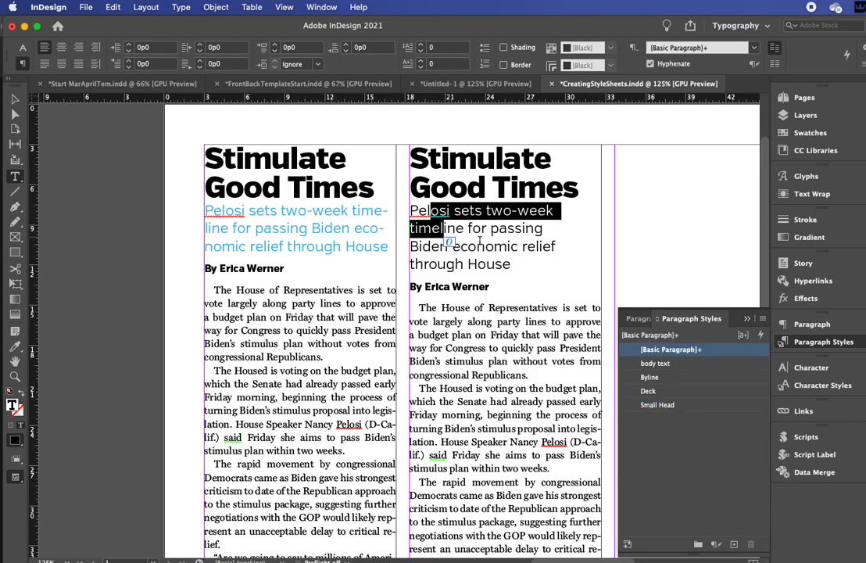
left_click(649, 392)
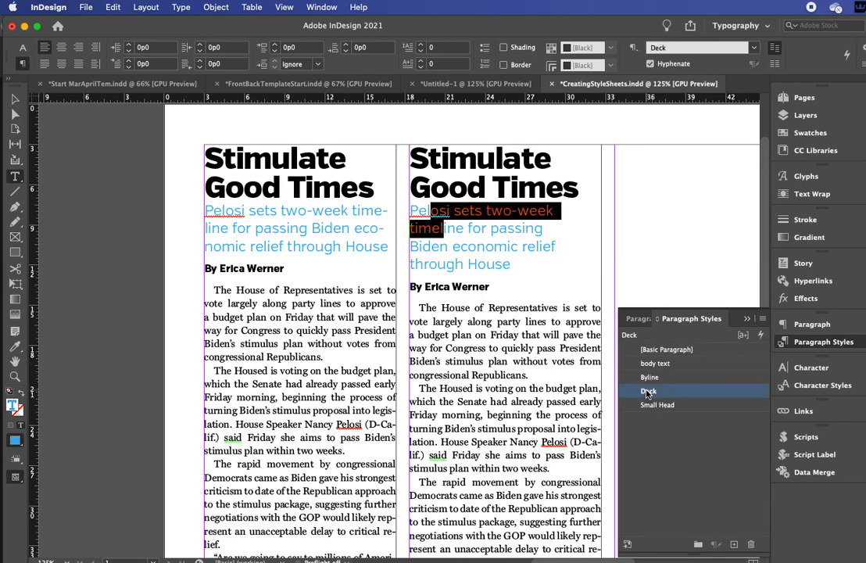
- Color the "oo" of "Good" in the first headline with C=0 M=100 Y=0 K=0 and redefine the Small Head style from it
left_click_drag(262, 188, 226, 188)
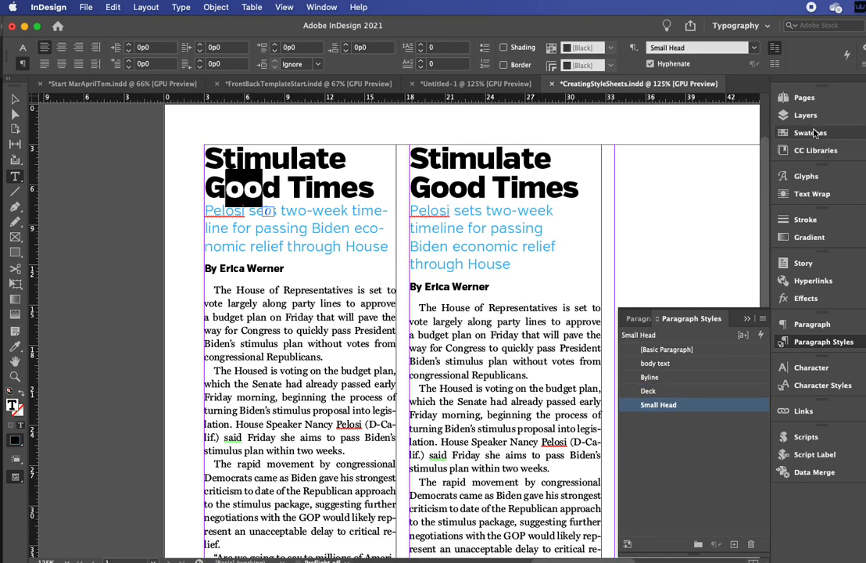
left_click(810, 133)
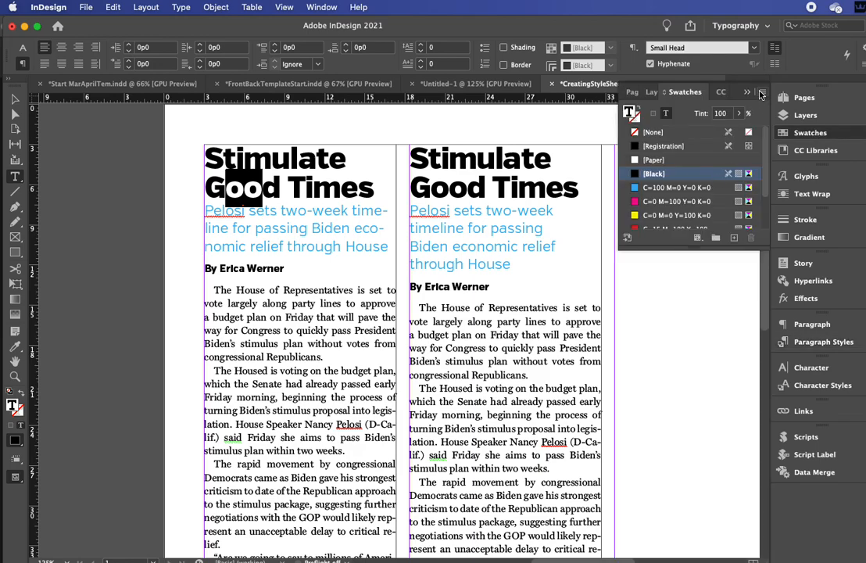
left_click(661, 201)
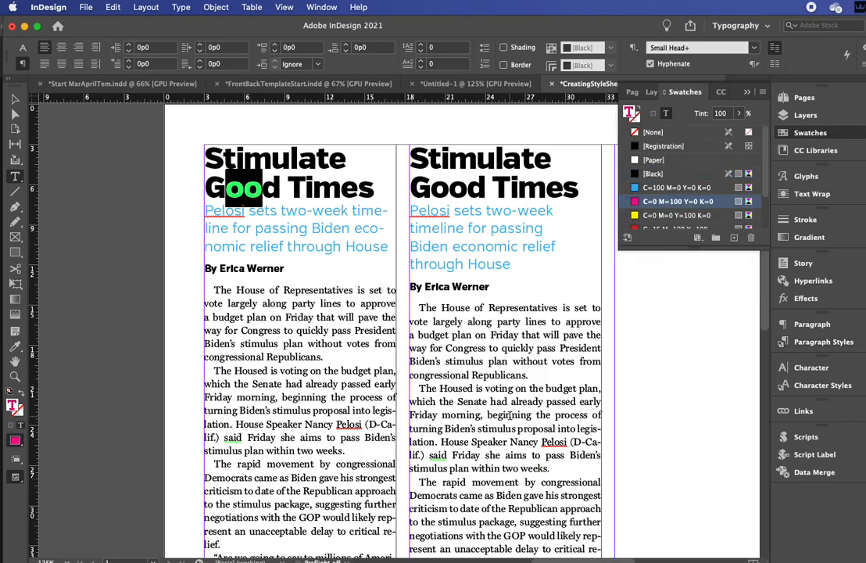
left_click(813, 341)
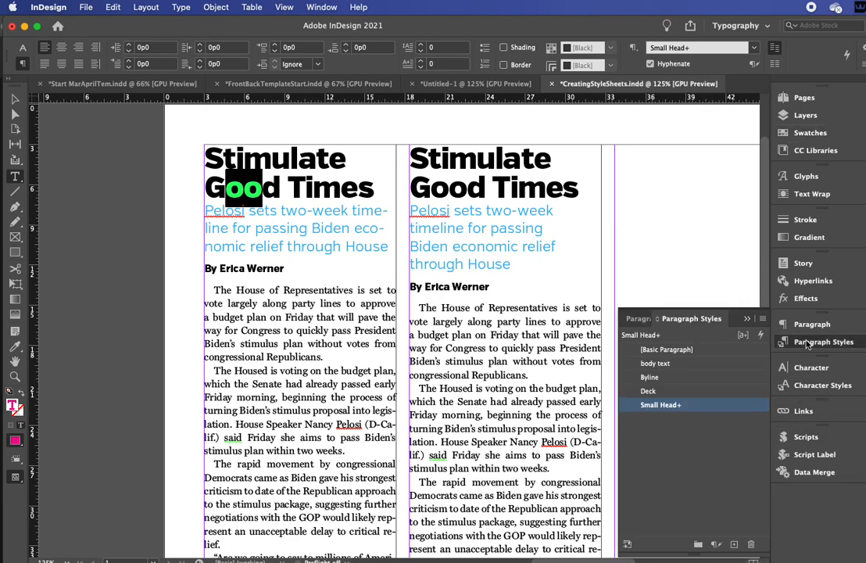
left_click(762, 319)
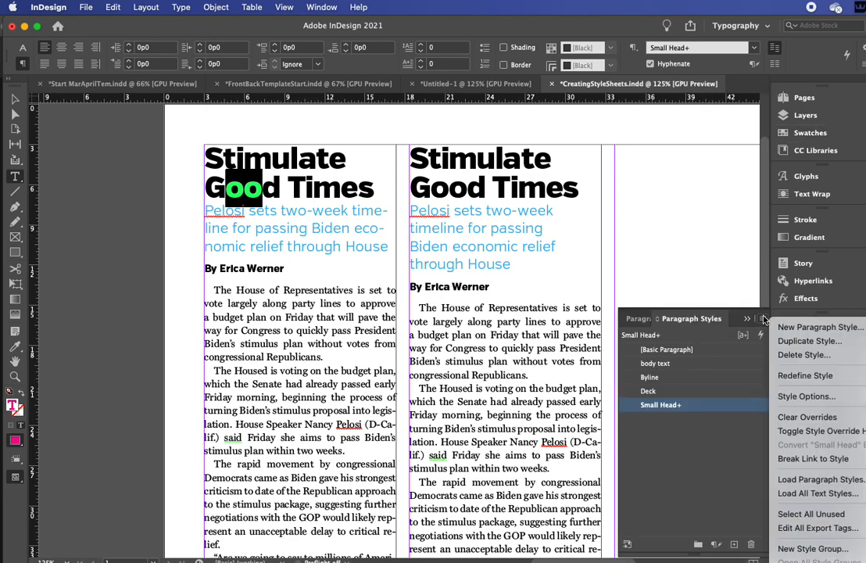
left_click(783, 379)
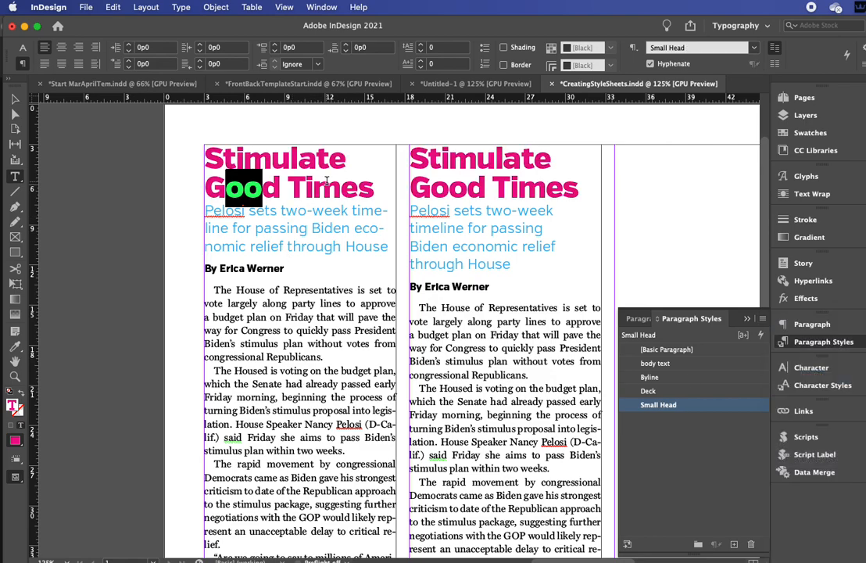
left_click_drag(327, 183, 337, 185)
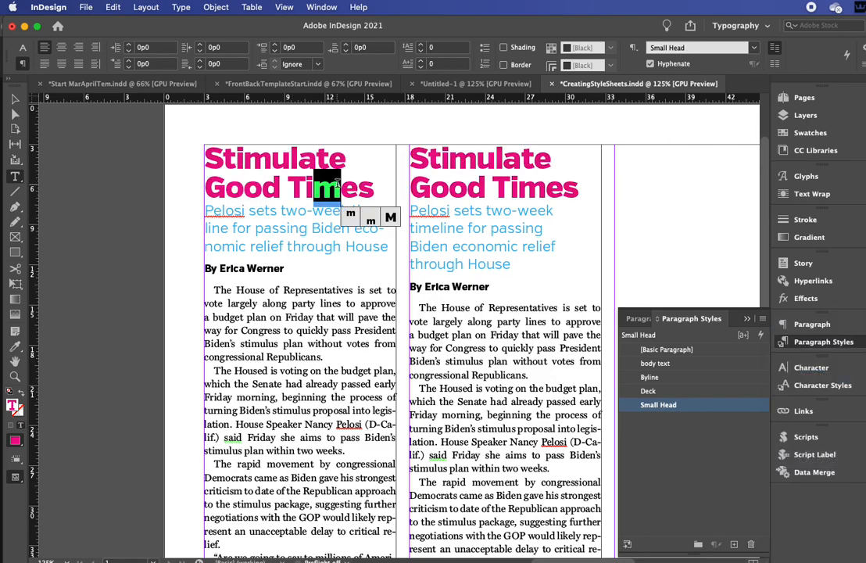
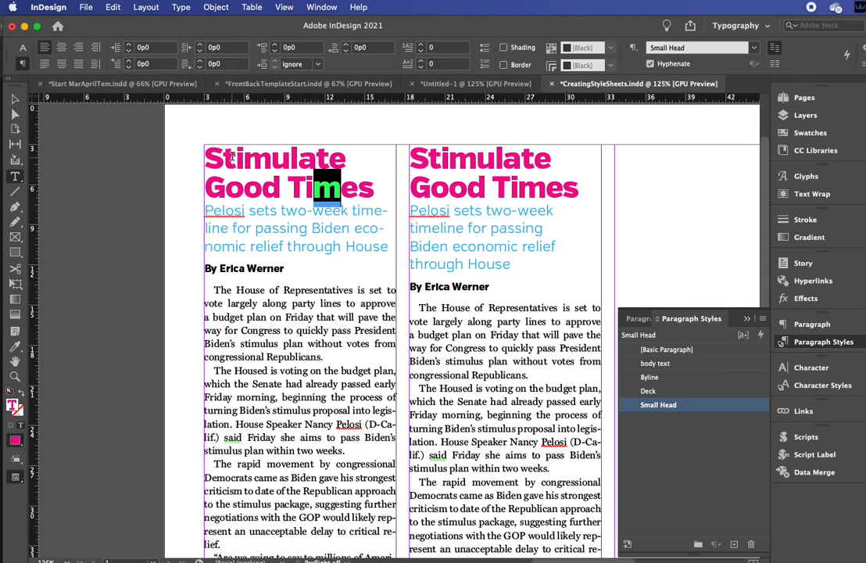
- Color the first story's headline and its deck, up to the "H" of "House", with the [Black] swatch
left_click_drag(204, 157, 355, 247)
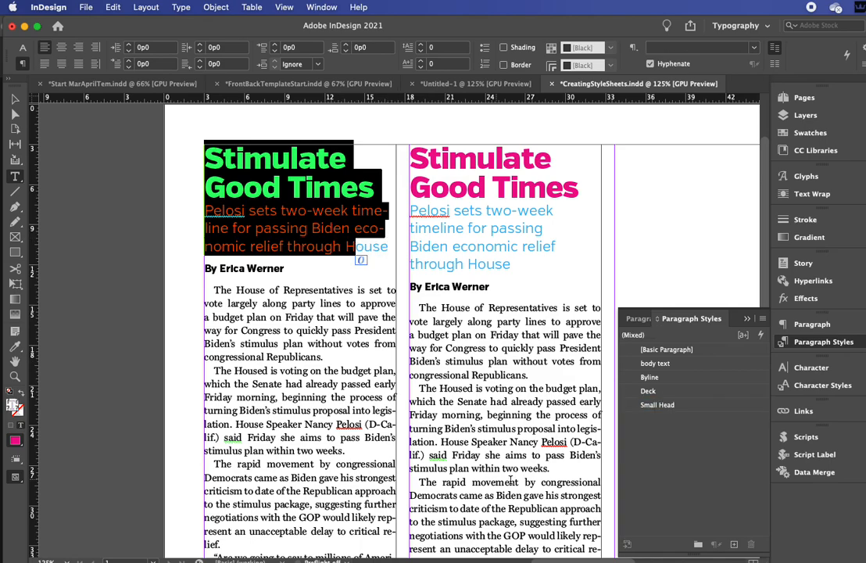
left_click(821, 135)
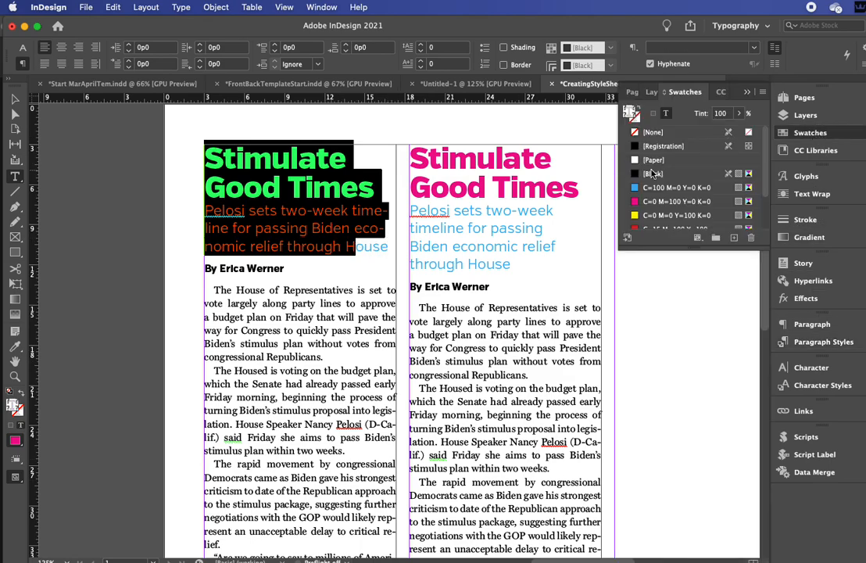
left_click(653, 173)
left_click(277, 219)
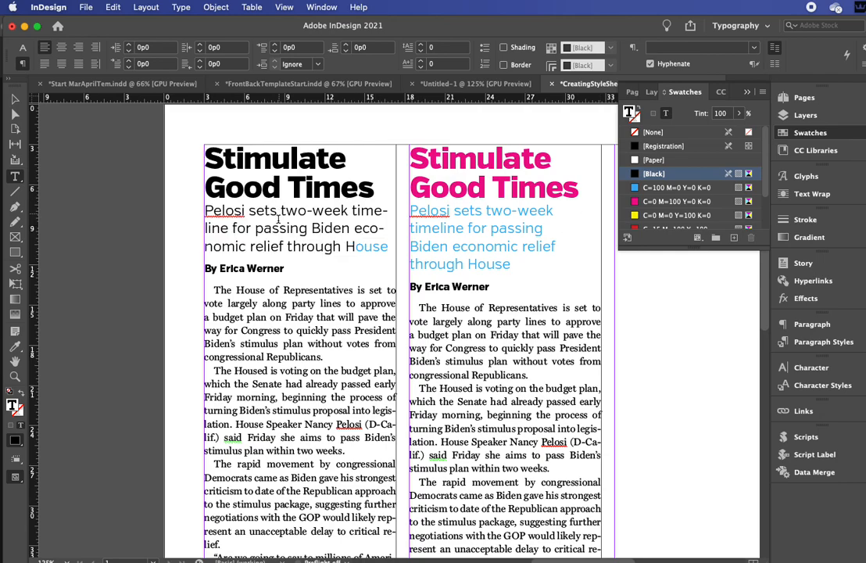
- Redefine the Deck paragraph style from the black "two-week timeline for pas" text in the first story's deck
left_click_drag(280, 211, 278, 228)
left_click(820, 342)
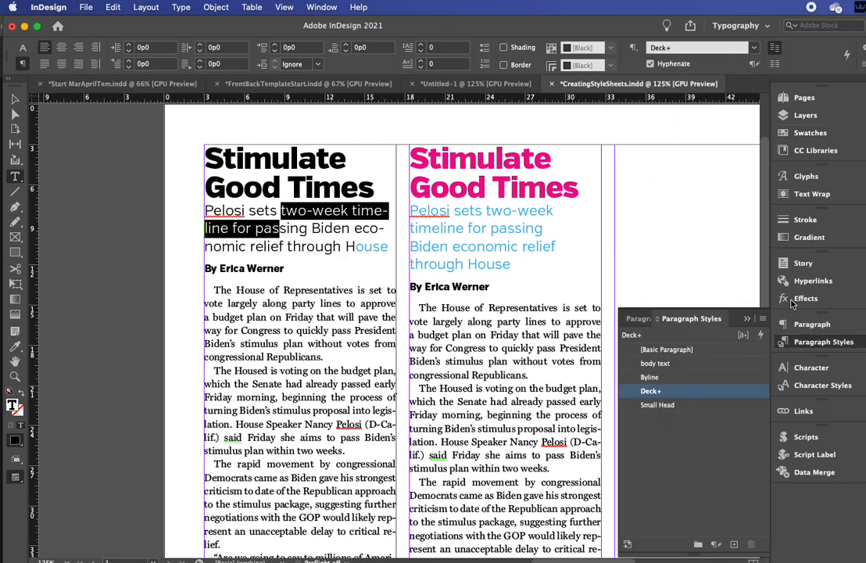
left_click(763, 318)
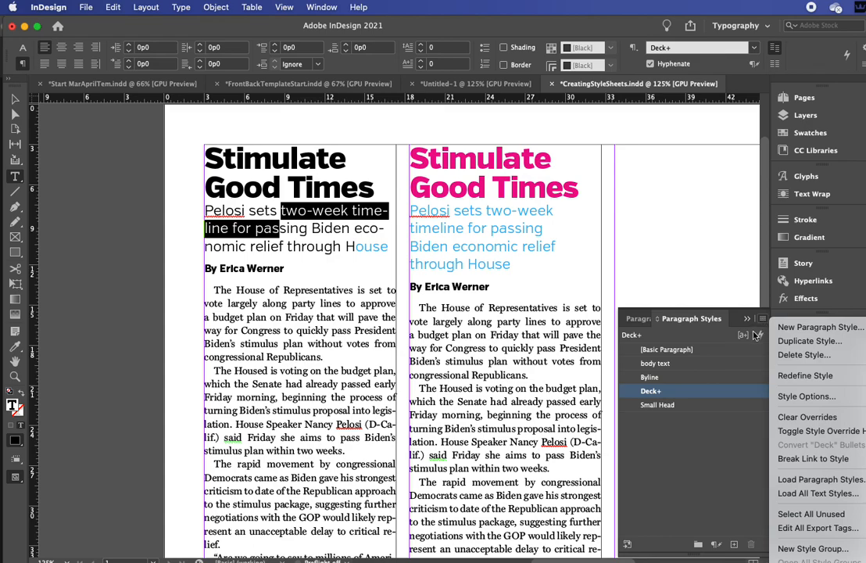
left_click(782, 376)
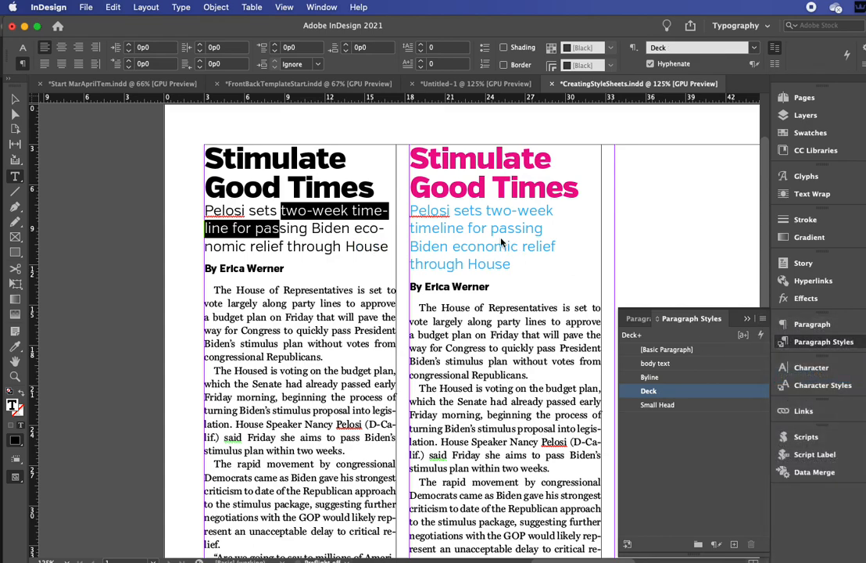
- Redefine the Small Head paragraph style from the black "la" of "Stimulate" in the first story's headline
left_click(289, 165)
left_click_drag(291, 162, 316, 163)
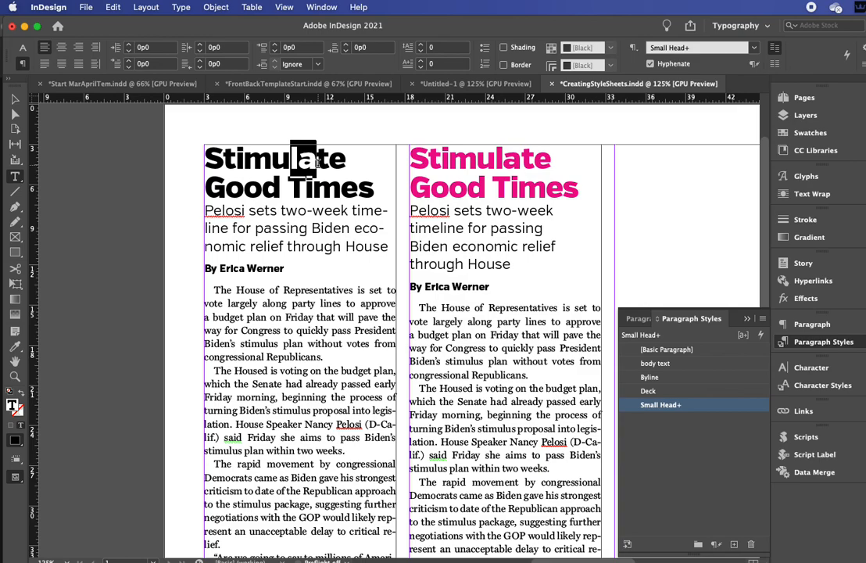
left_click(763, 319)
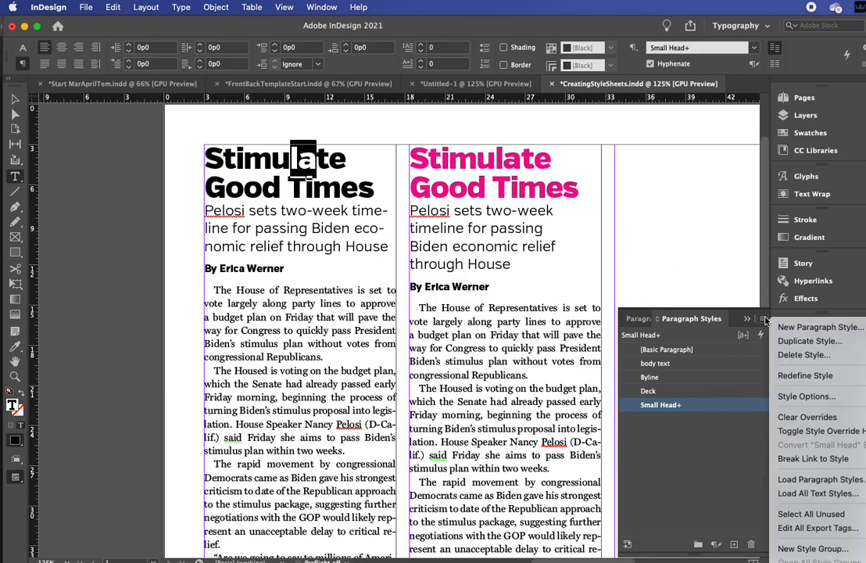
left_click(801, 376)
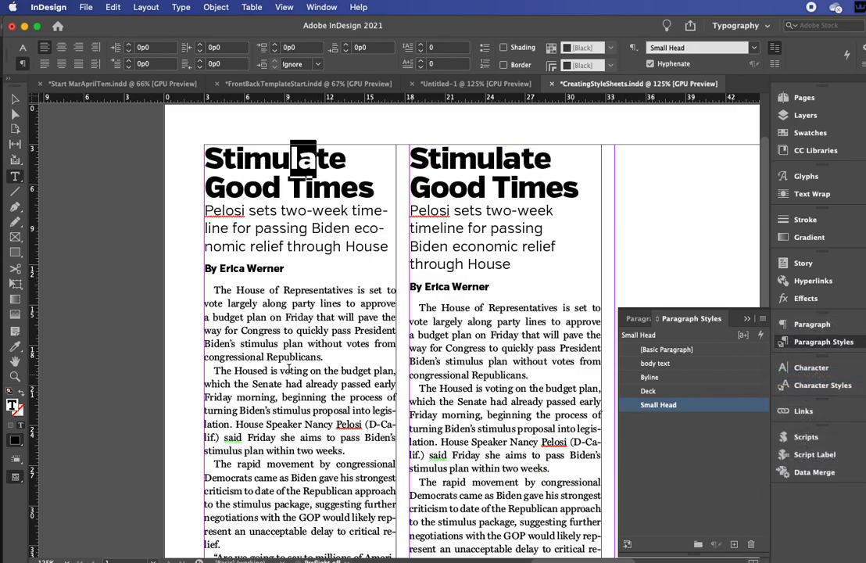
- Check which paragraph styles are applied to the first story's headline, deck and body text and to the second story's deck
left_click(251, 319)
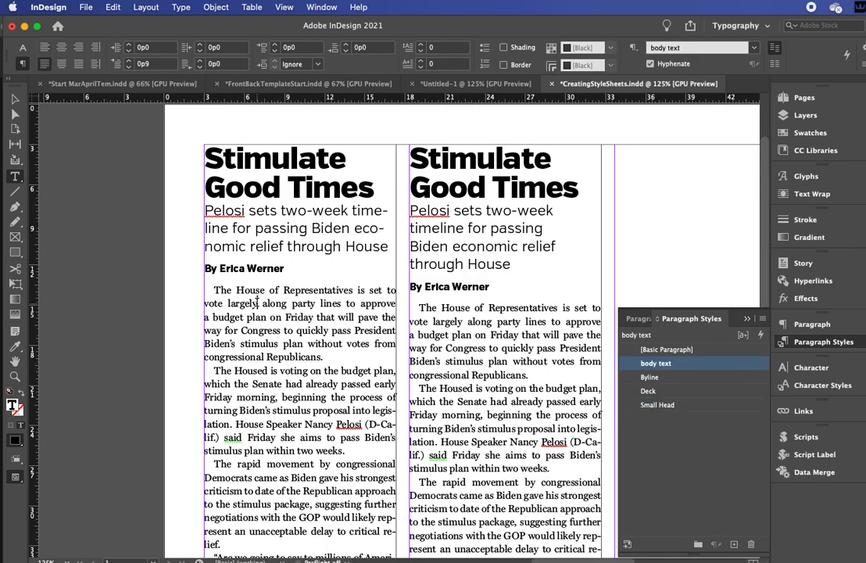
left_click_drag(451, 211, 468, 249)
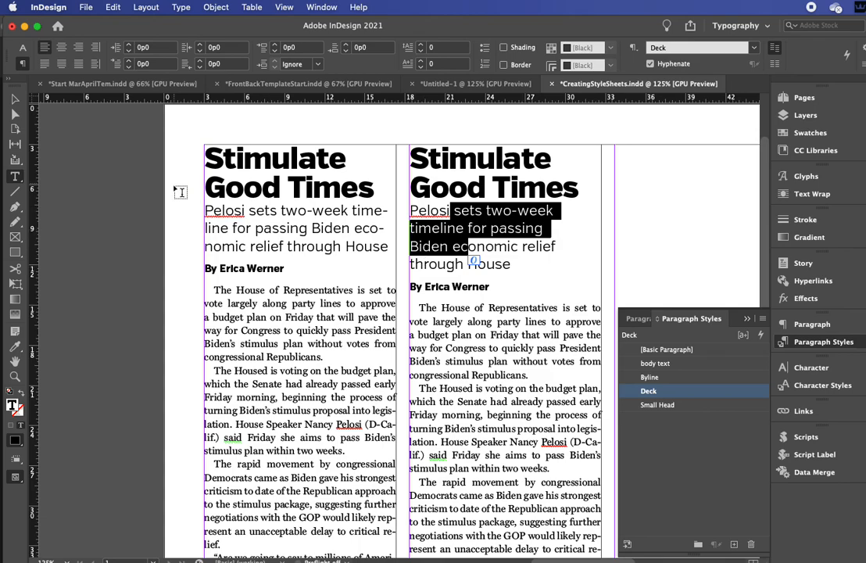
left_click_drag(271, 304, 282, 317)
left_click_drag(277, 229, 301, 246)
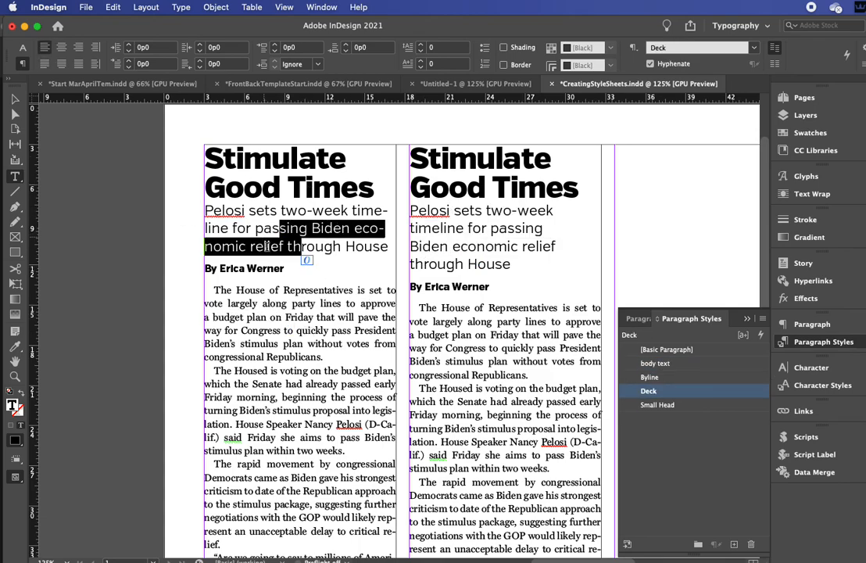
left_click_drag(280, 343, 275, 383)
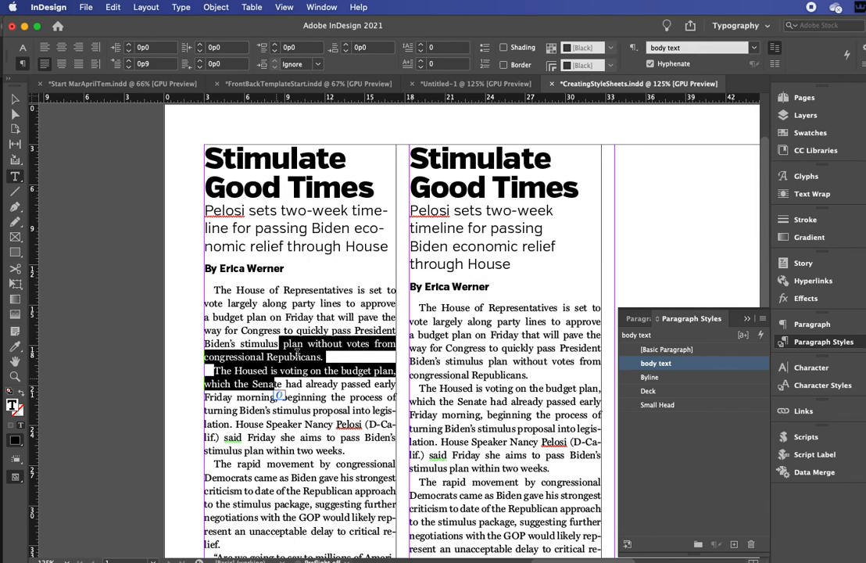
scroll(259, 300, "right", 1)
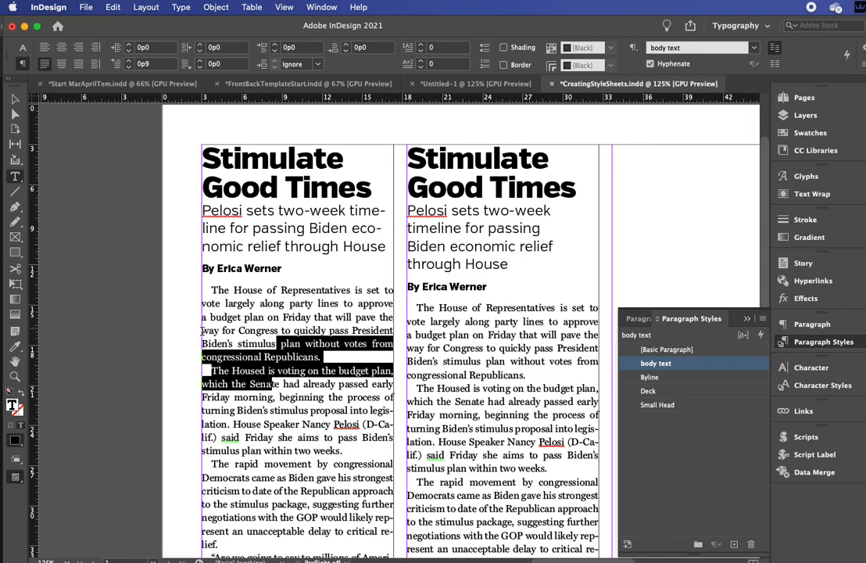
left_click_drag(252, 303, 261, 329)
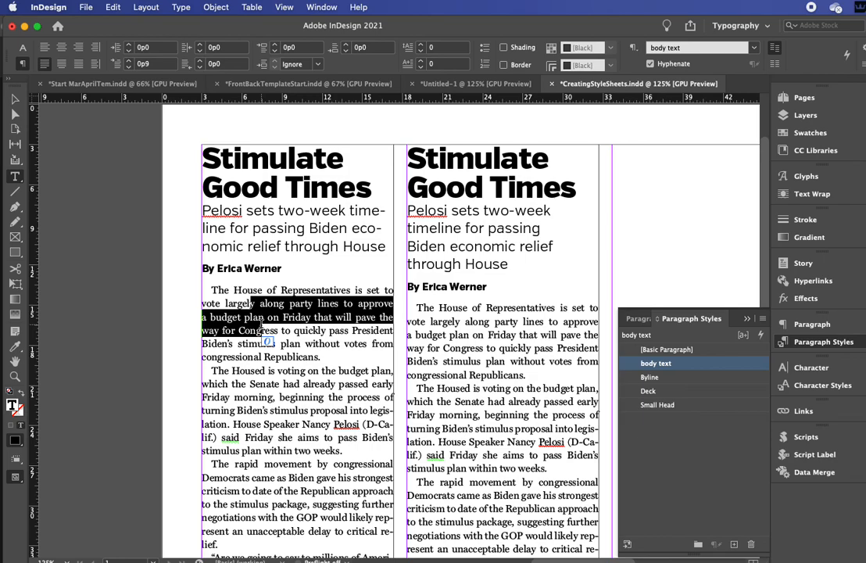
key("Escape")
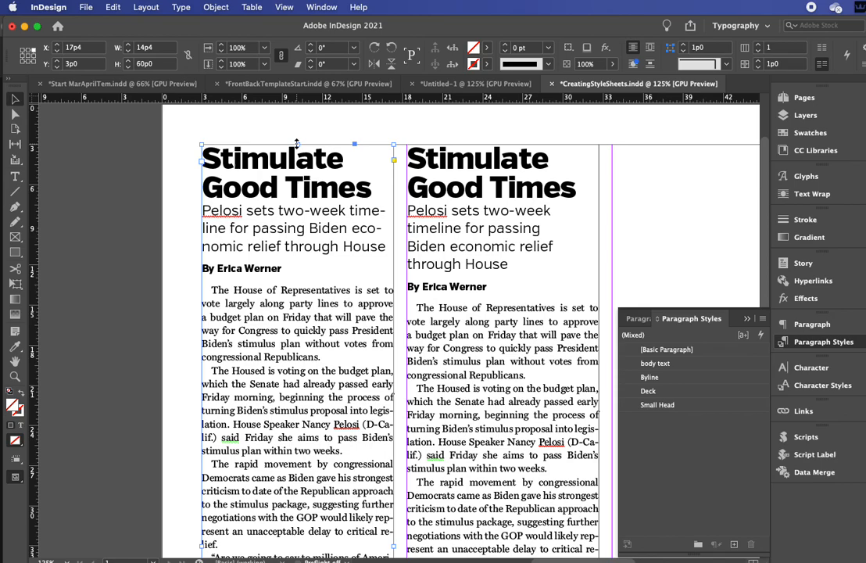
left_click_drag(296, 143, 303, 146)
left_click(16, 178)
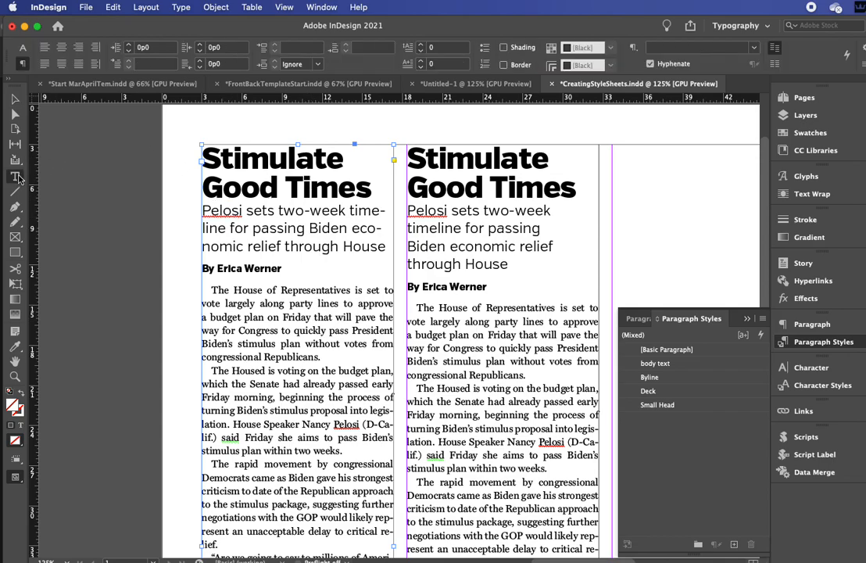
left_click_drag(279, 186, 309, 186)
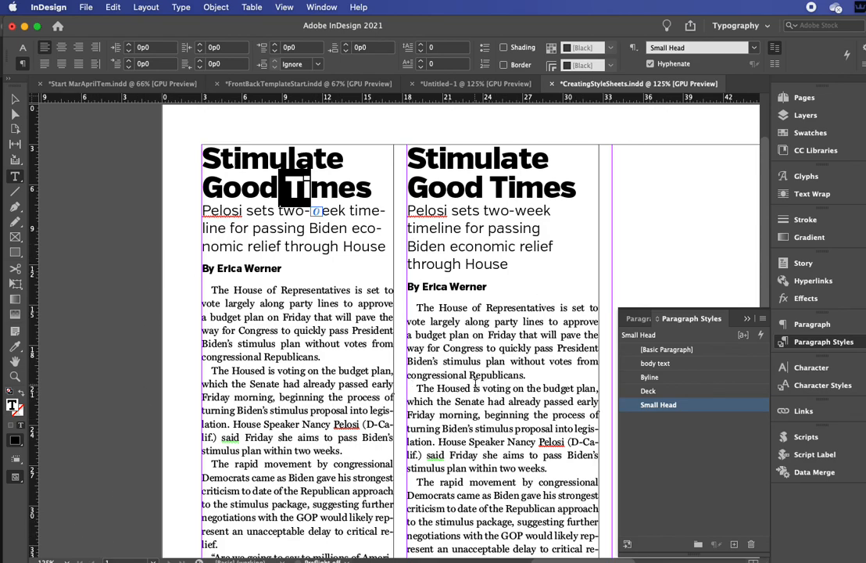
left_click(276, 313)
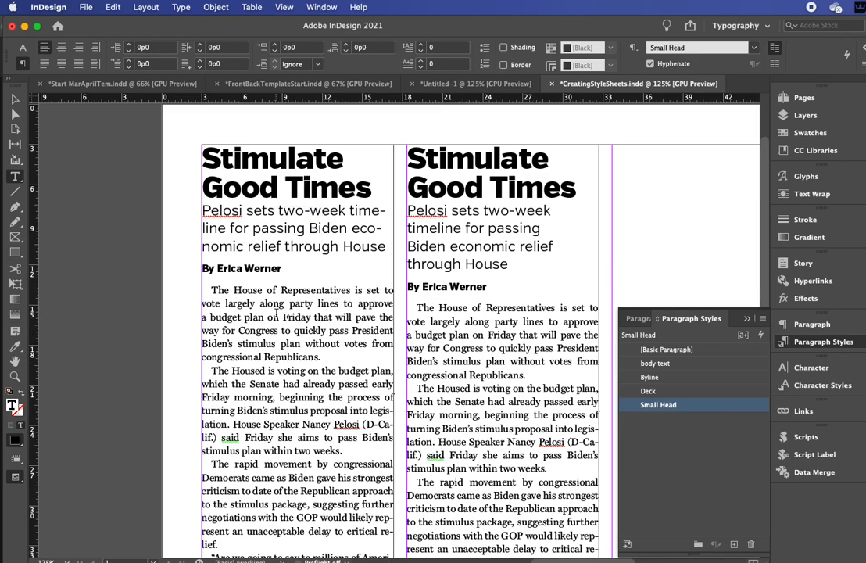
- Check which paragraph styles are applied to the first story's deck and its opening body paragraph
left_click_drag(283, 211, 286, 242)
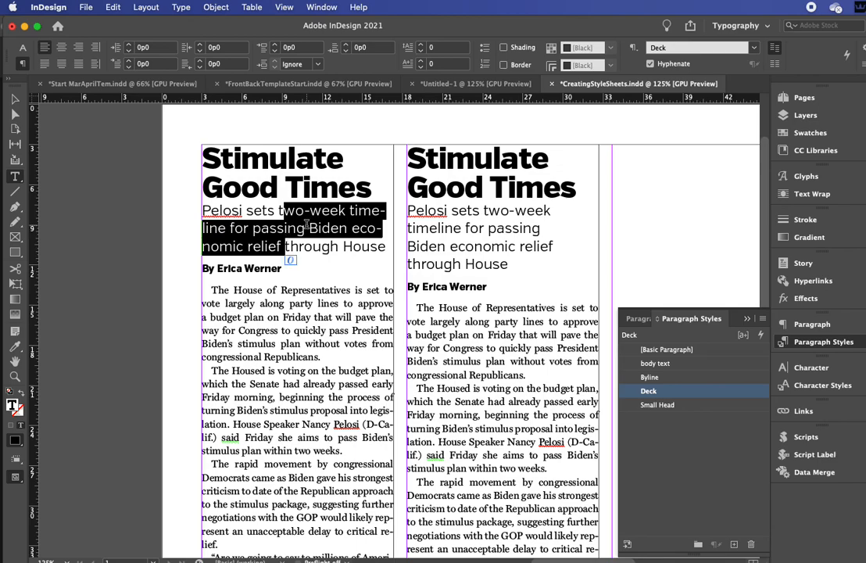
left_click(286, 229)
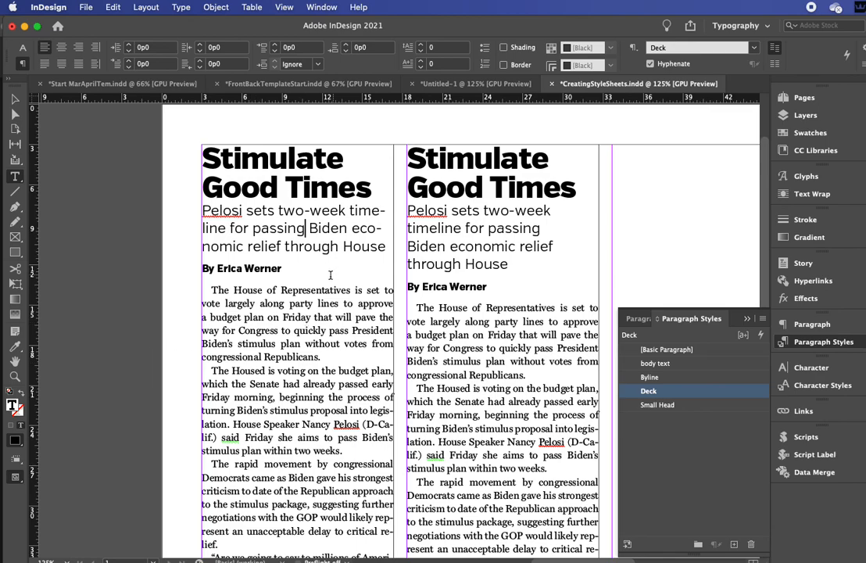
mouse_move(284, 290)
left_mouse_down()
mouse_move(289, 319)
mouse_move(289, 303)
left_mouse_up()
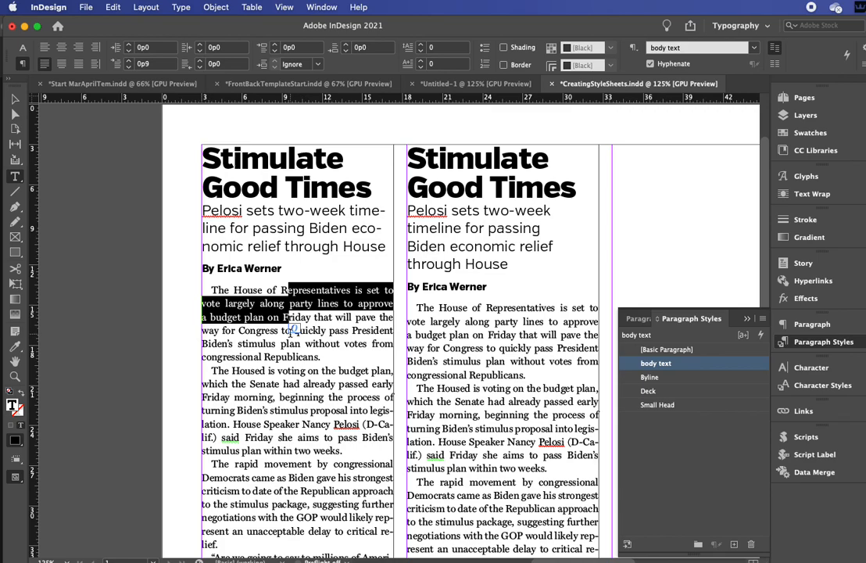
left_click(291, 330)
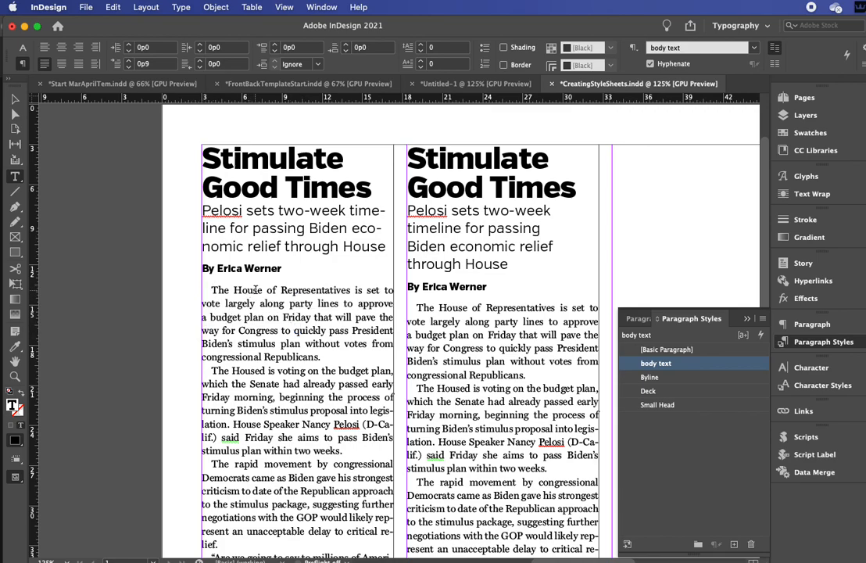
left_click_drag(256, 290, 255, 303)
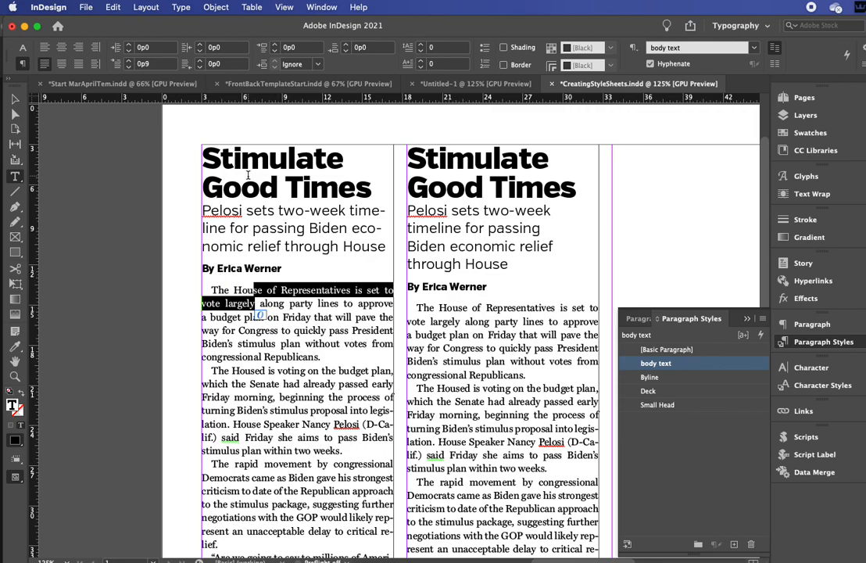
left_click(279, 330)
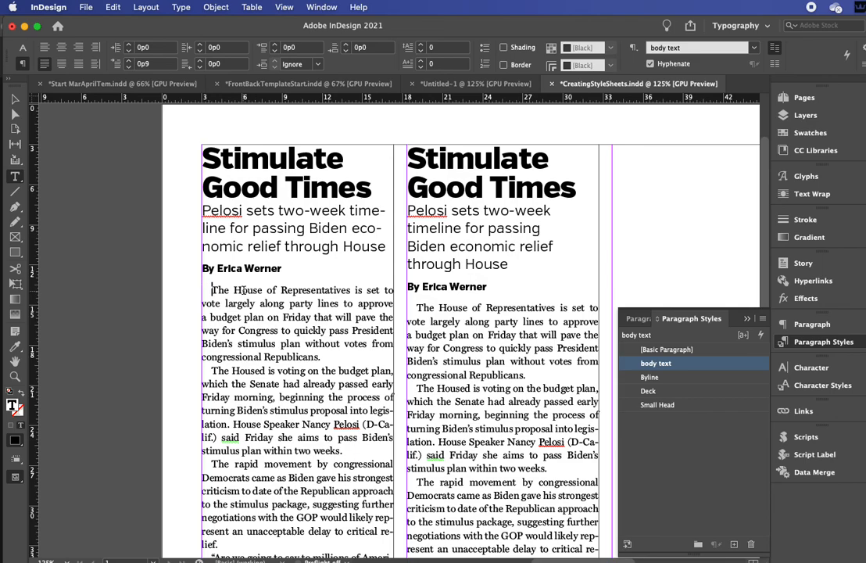
left_click(211, 290)
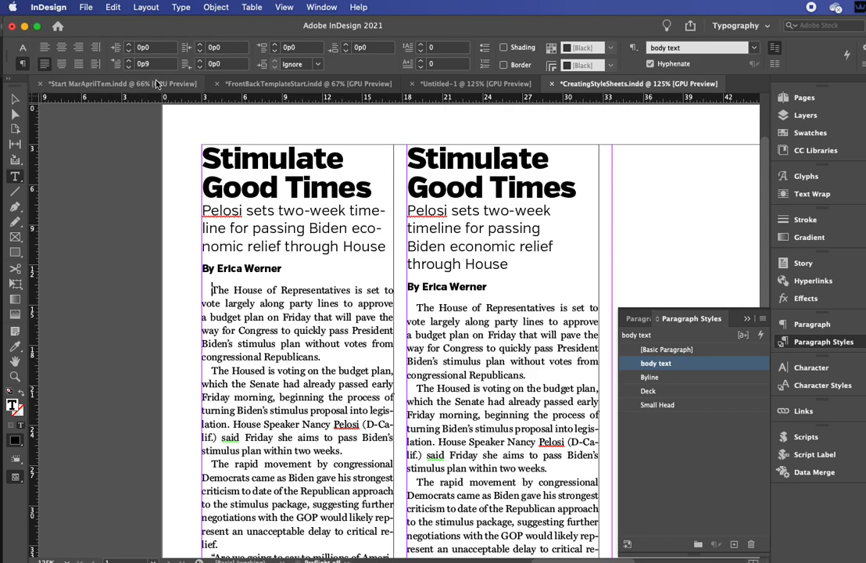
left_click_drag(255, 304, 278, 304)
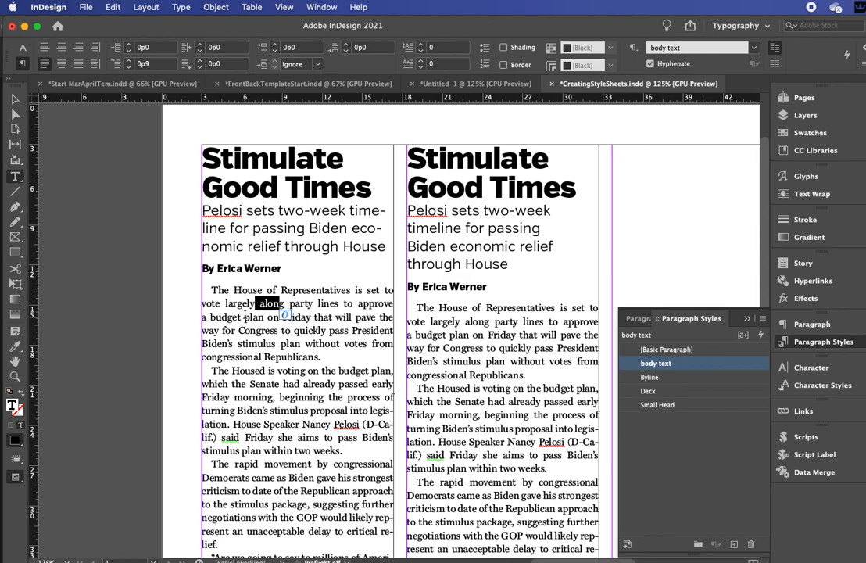
- Adjust the first-line indent of the first story's opening body paragraph to 0p0
left_click_drag(246, 329, 266, 329)
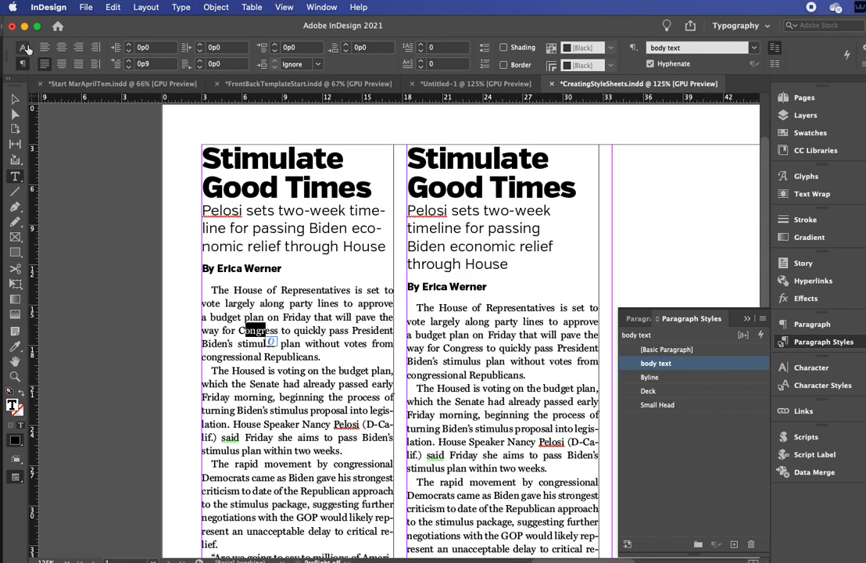
left_click(22, 48)
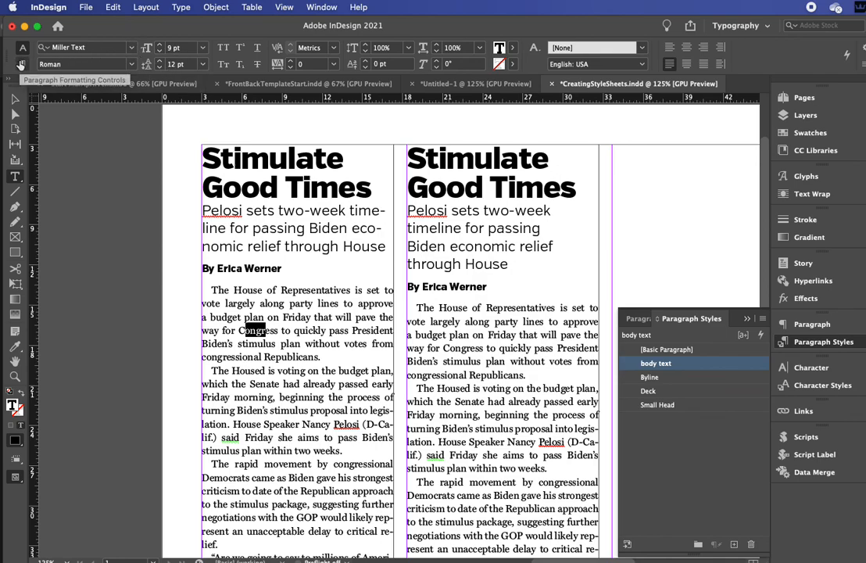
left_click(22, 64)
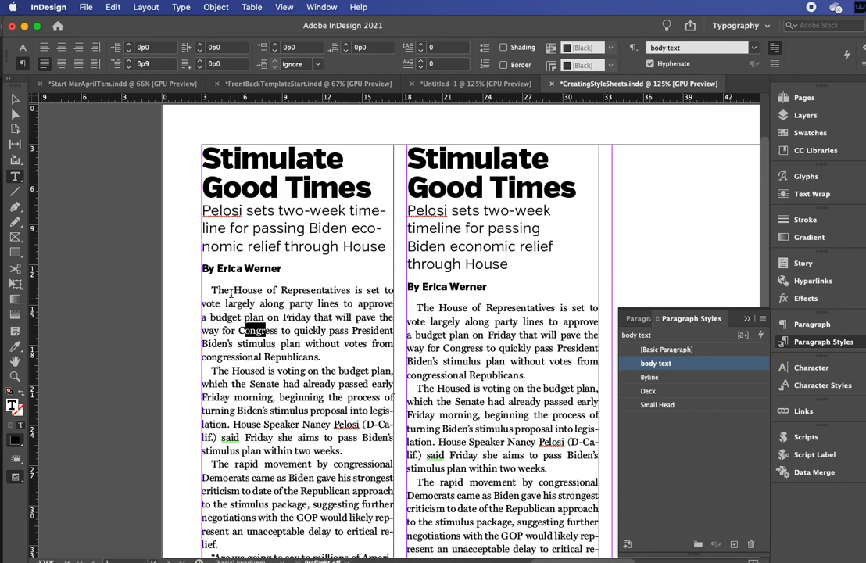
left_click(129, 68)
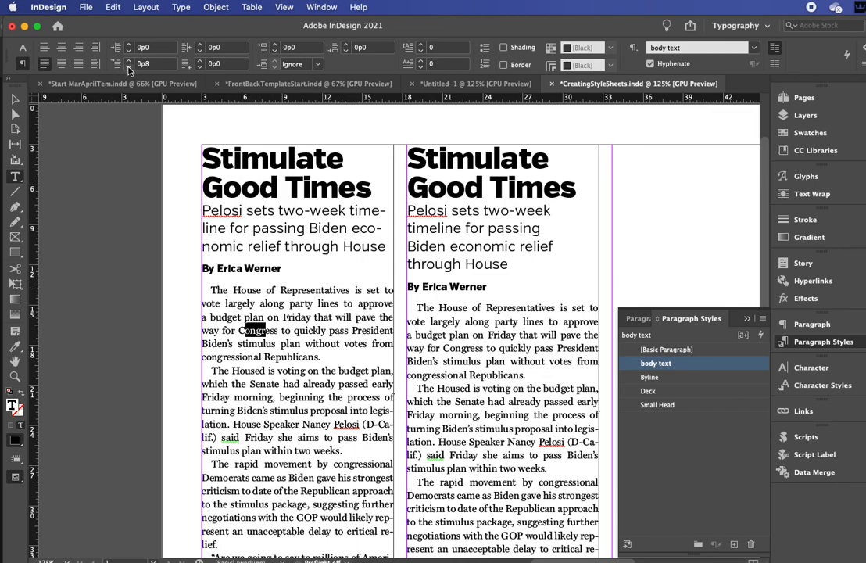
left_click(129, 68)
left_click(129, 66)
left_click(129, 66)
left_click(129, 65)
left_click(130, 62)
left_click(129, 61)
left_click(130, 62)
left_click(130, 62)
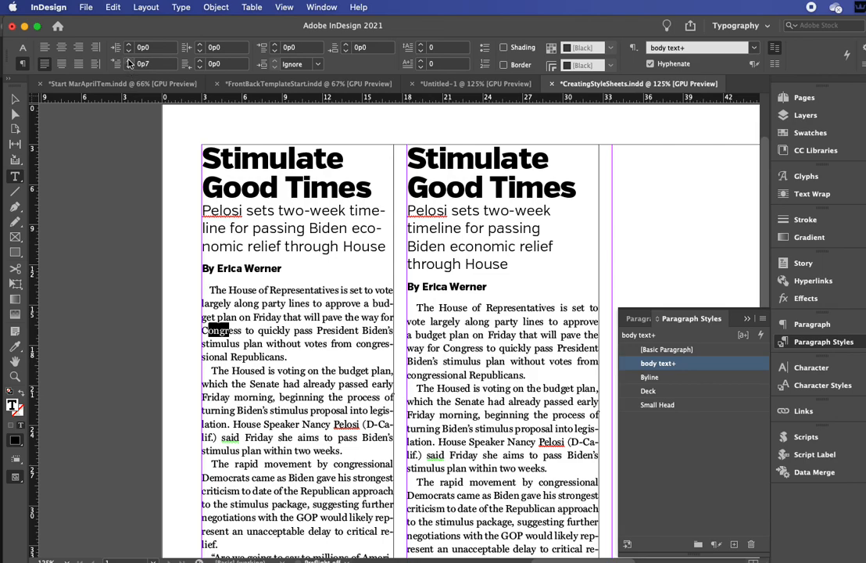
left_click(130, 62)
left_click(130, 62)
left_click(129, 68)
left_click(129, 68)
left_click(129, 68)
left_click(129, 67)
left_click(129, 68)
left_click(129, 67)
left_click(129, 67)
left_click(129, 67)
left_click(129, 67)
left_click(279, 327)
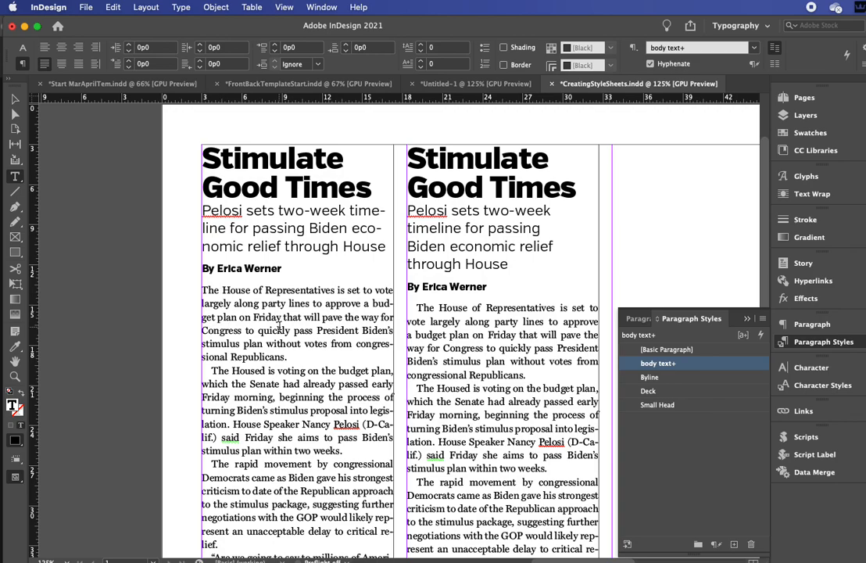
- Create a paragraph style named "body no indent", based on body text, and apply it to the first story's opening body paragraph
left_click_drag(251, 290, 257, 307)
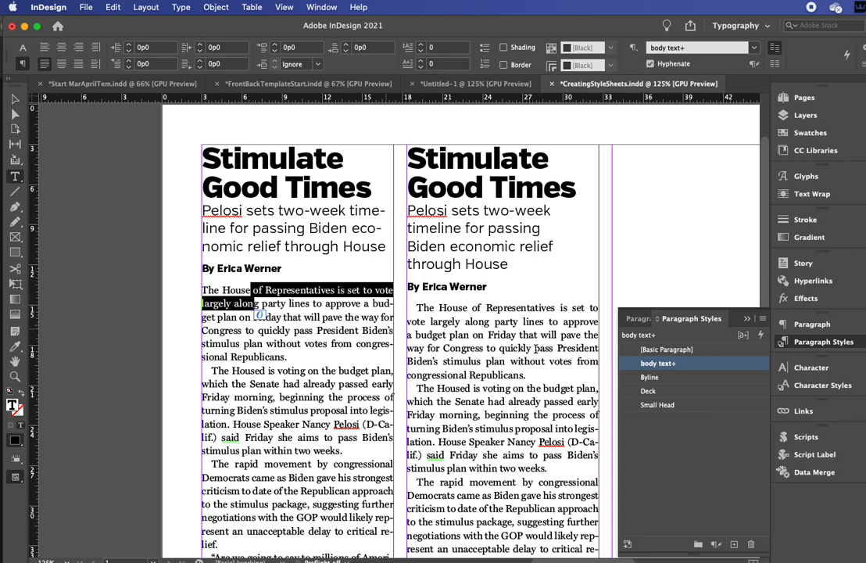
left_click(762, 320)
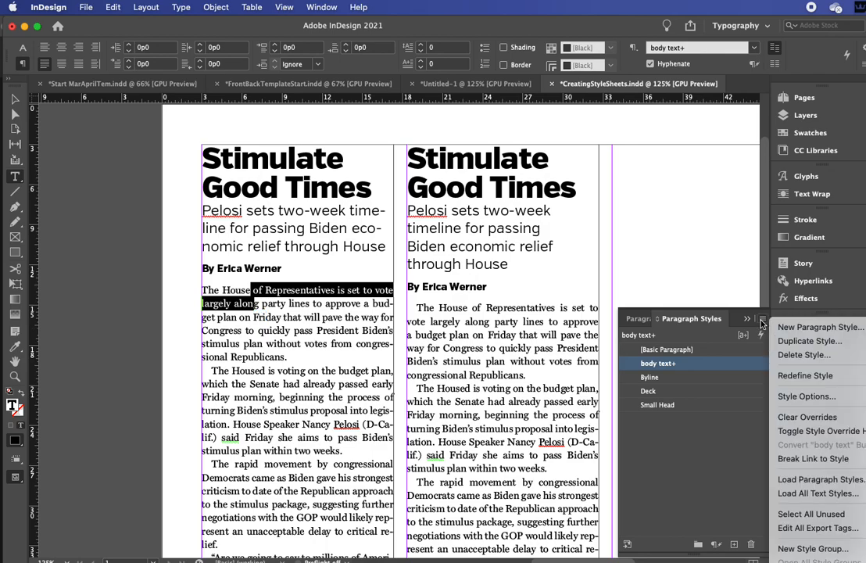
left_click(813, 327)
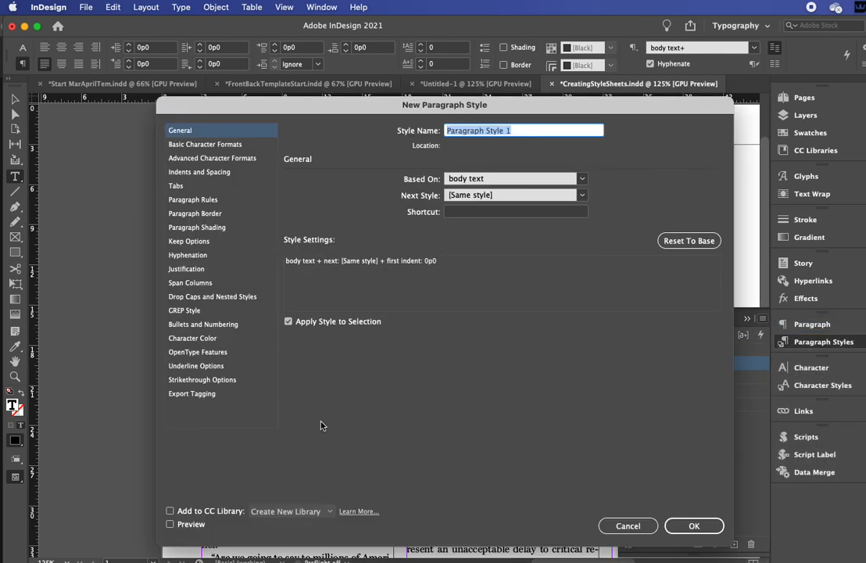
left_click_drag(350, 110, 249, 111)
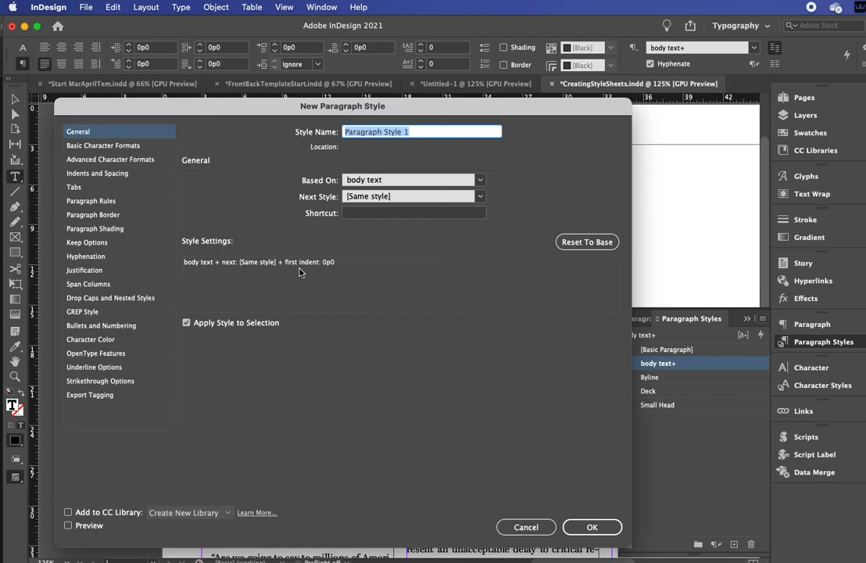
left_click(481, 181)
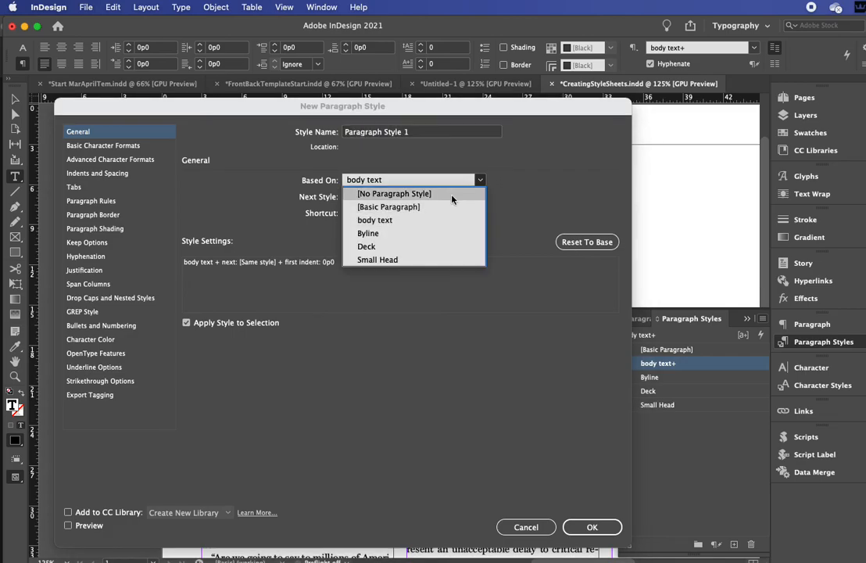
left_click(456, 195)
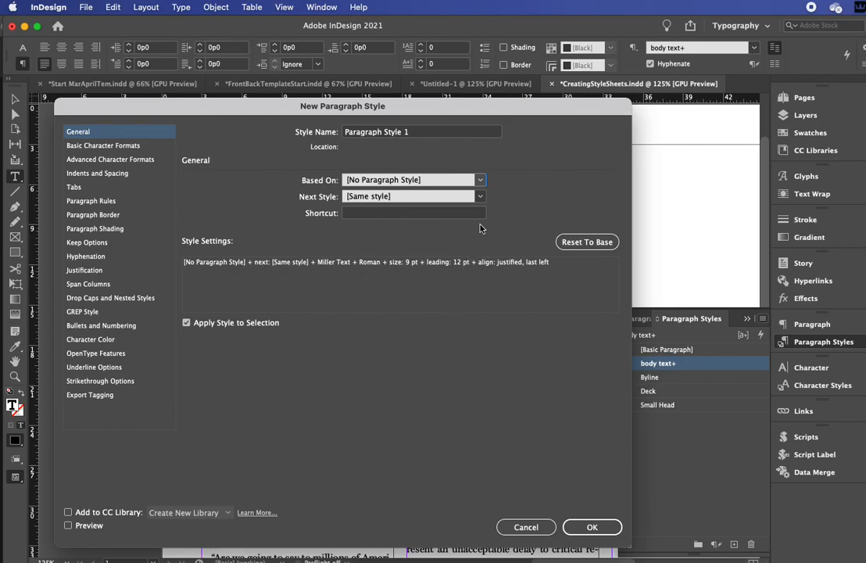
left_click(481, 181)
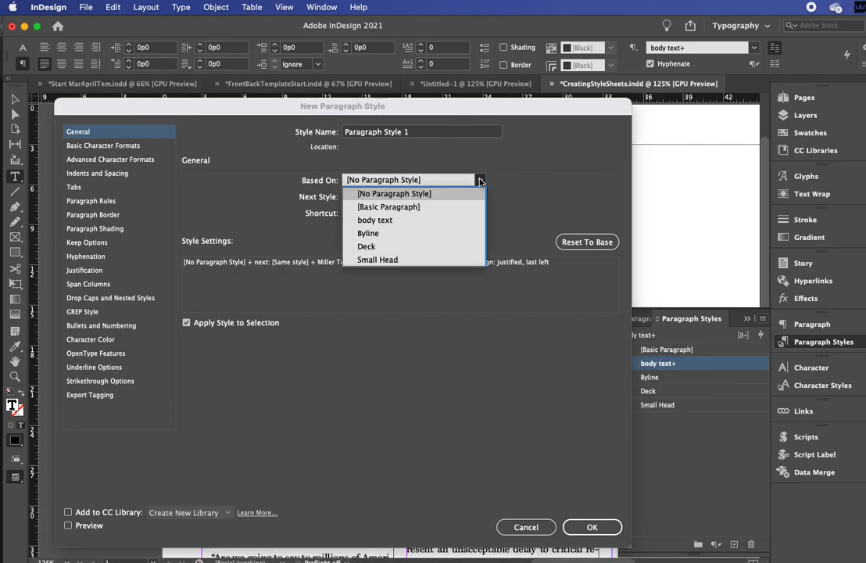
left_click(440, 219)
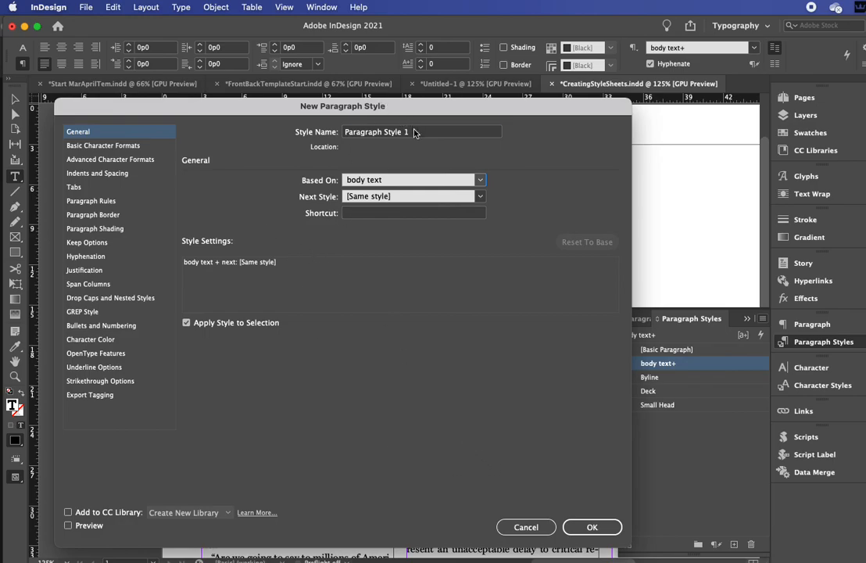
left_click(219, 104)
type("body no ind")
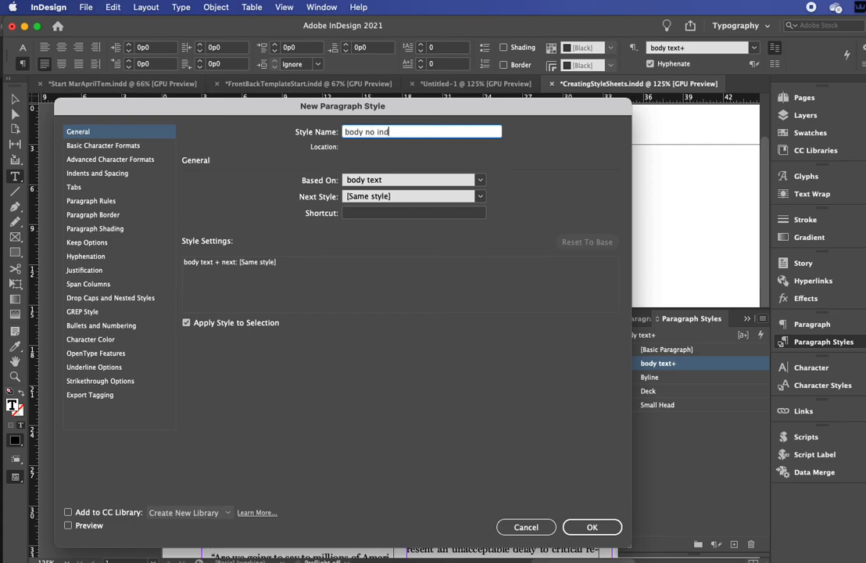
type("ent")
left_click(591, 528)
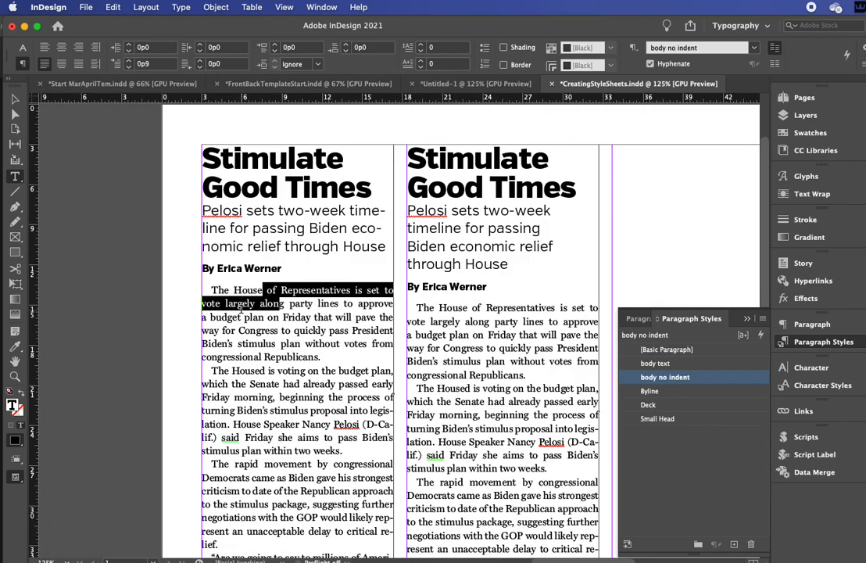
- Set the opening body paragraph's first-line indent to 0 and redefine the body no indent style from it
left_click(228, 291)
left_click_drag(229, 291, 255, 304)
left_click(155, 62)
type("0")
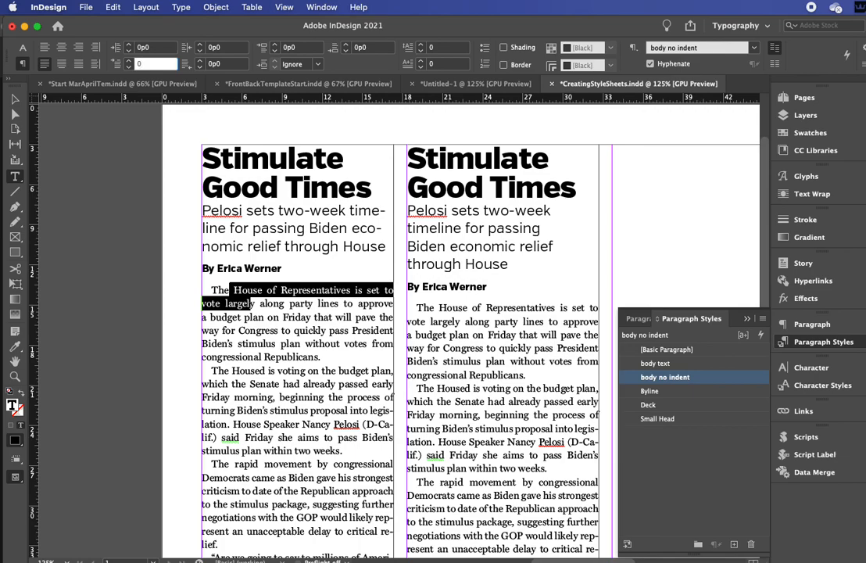
key("Return")
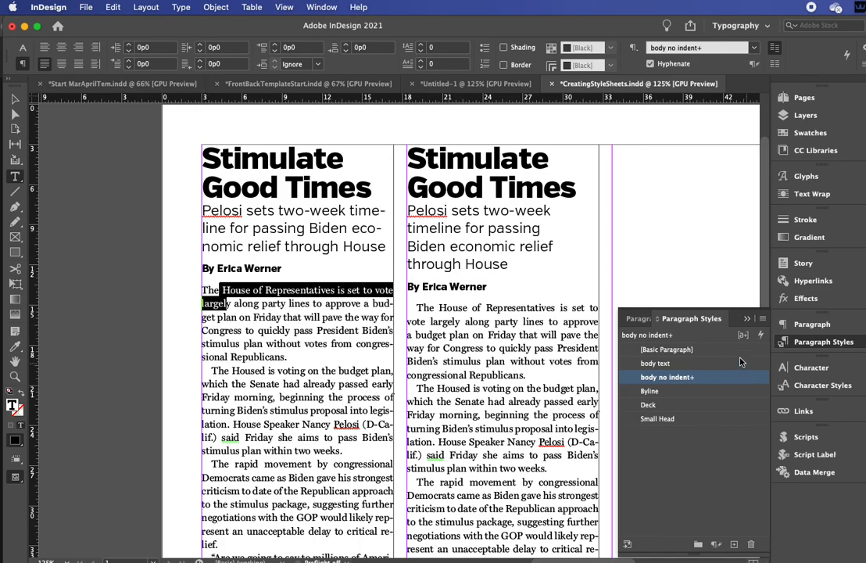
left_click(762, 318)
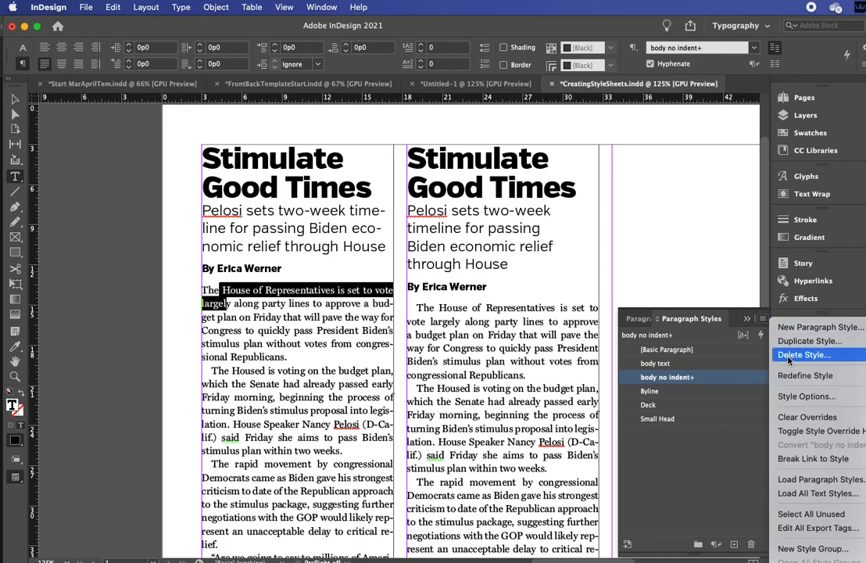
left_click(803, 375)
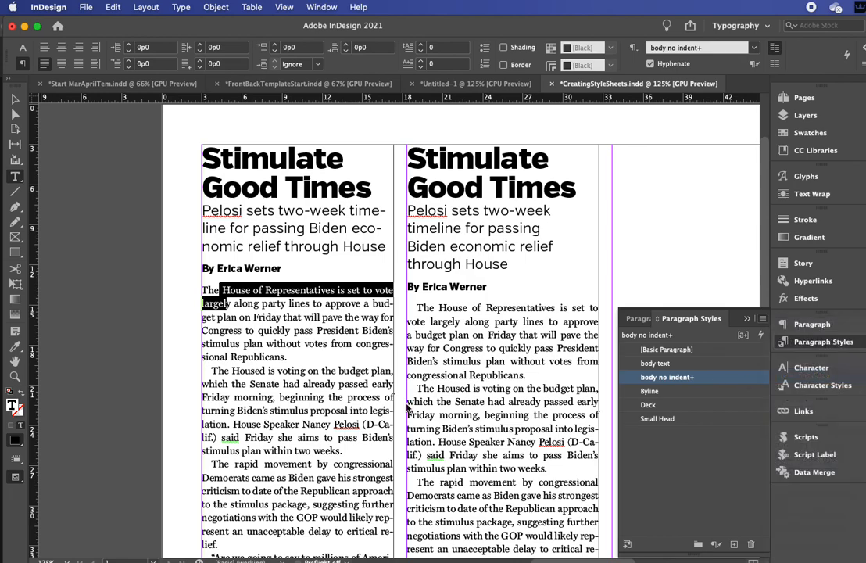
- Review the parent style and settings in the options of the body no indent paragraph style
left_click(266, 334)
left_click_drag(279, 304, 289, 330)
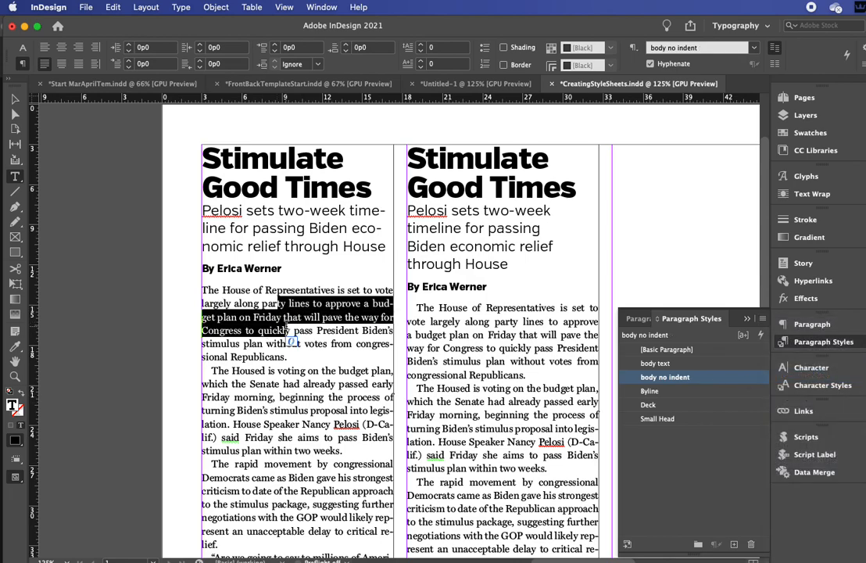
left_click(762, 321)
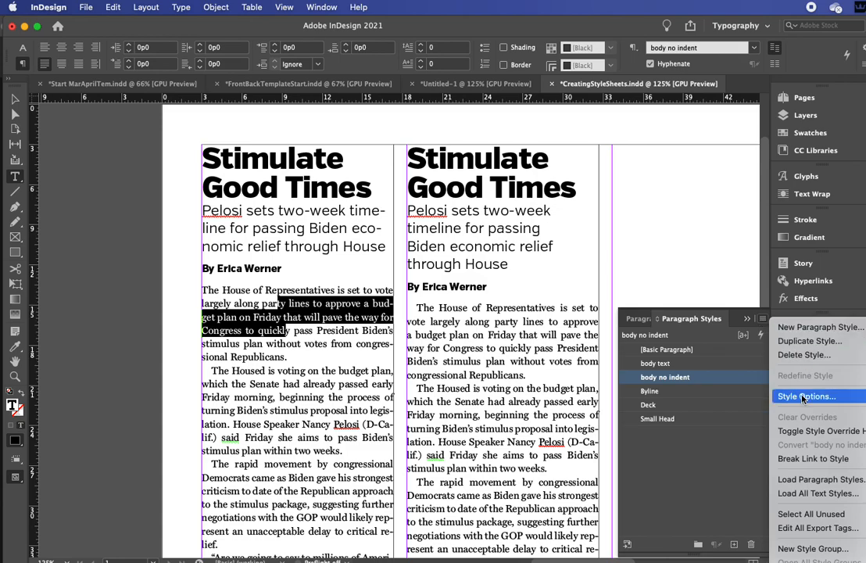
left_click(698, 286)
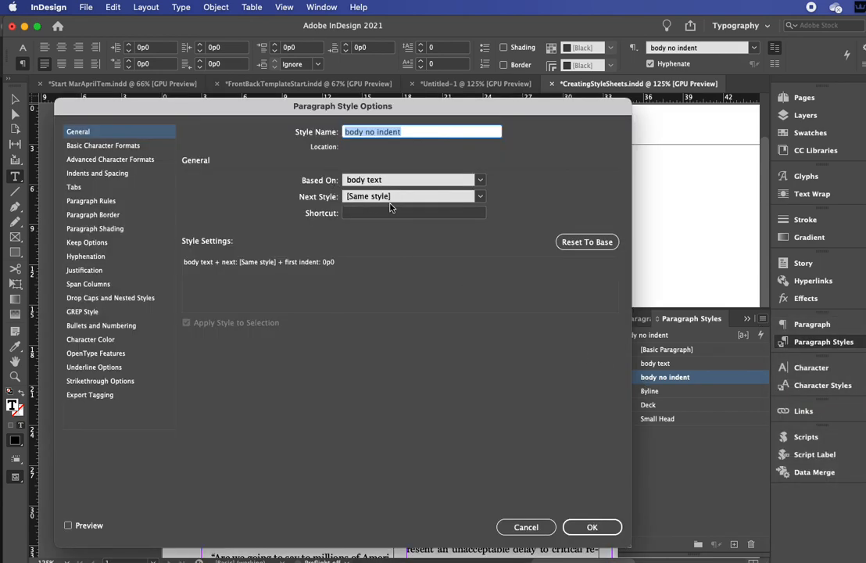
left_click(596, 525)
- Check which paragraph styles are applied to the later body paragraphs of the first and second stories
left_click(435, 347)
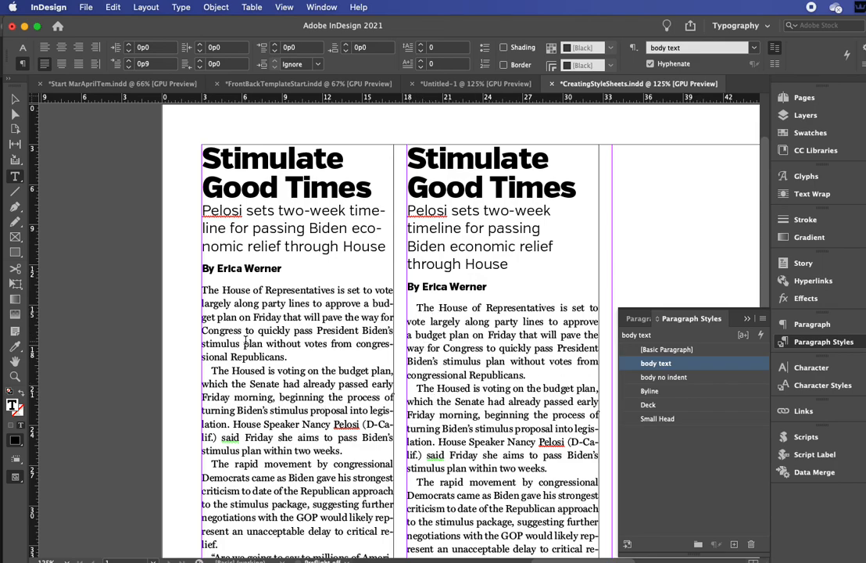
scroll(271, 423, "down", 2)
left_click_drag(270, 425, 277, 457)
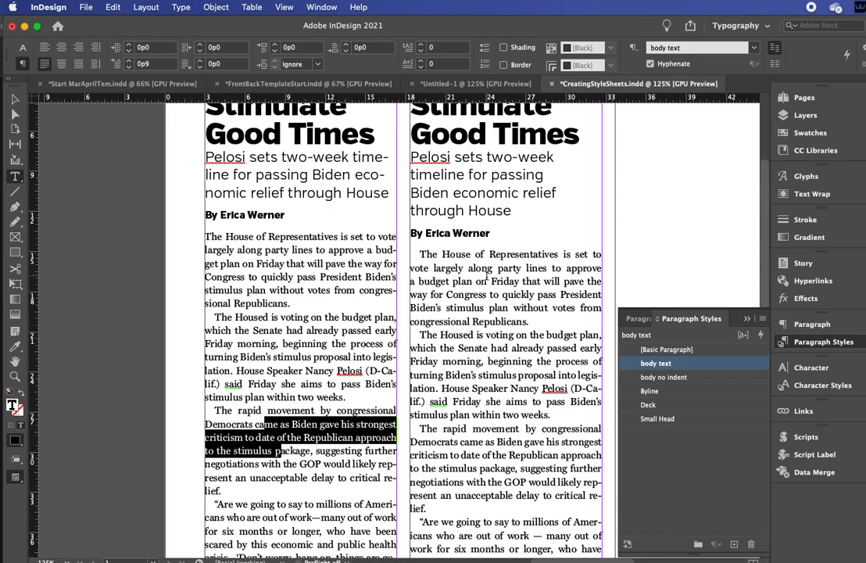
left_click_drag(473, 375, 482, 415)
left_click_drag(480, 468, 488, 501)
scroll(481, 469, "down", 3)
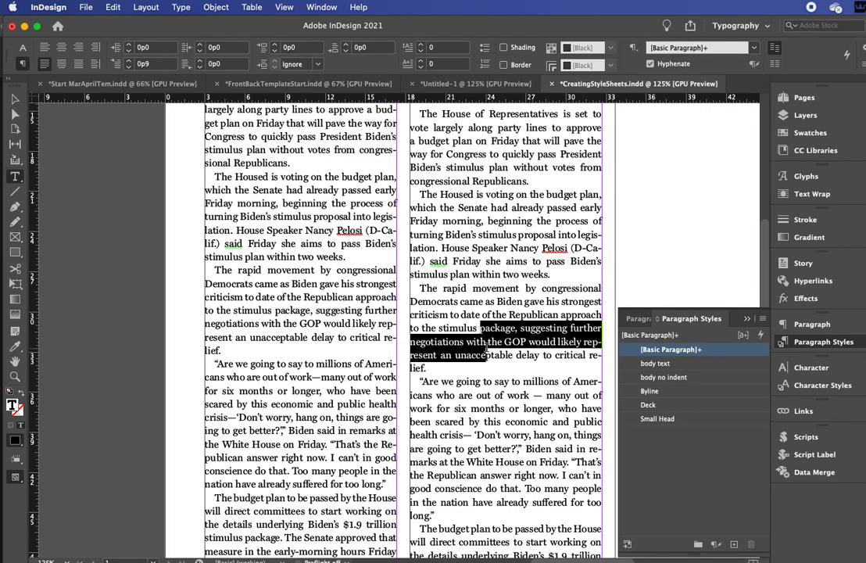
scroll(404, 315, "up", 1)
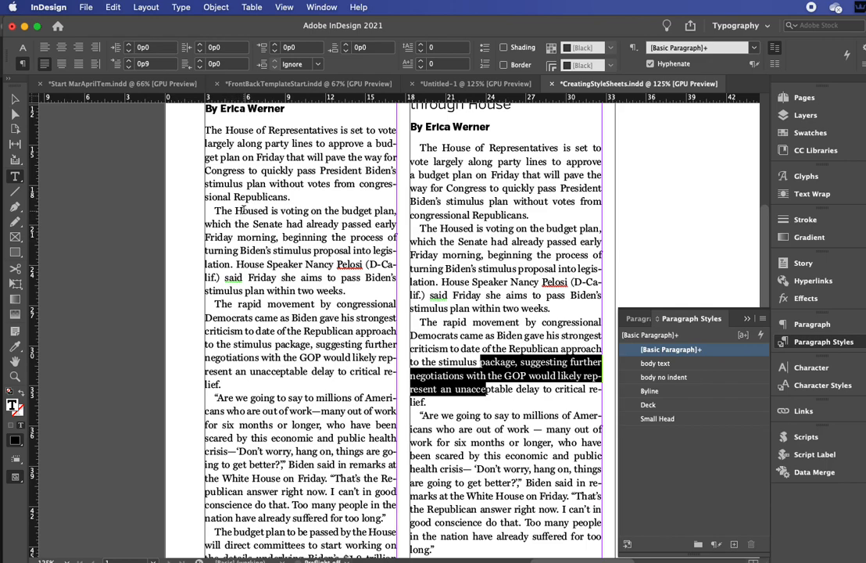
- Set the first story's second body paragraph to Italic with 13 pt leading and redefine the body text style from it
left_click_drag(243, 209, 378, 285)
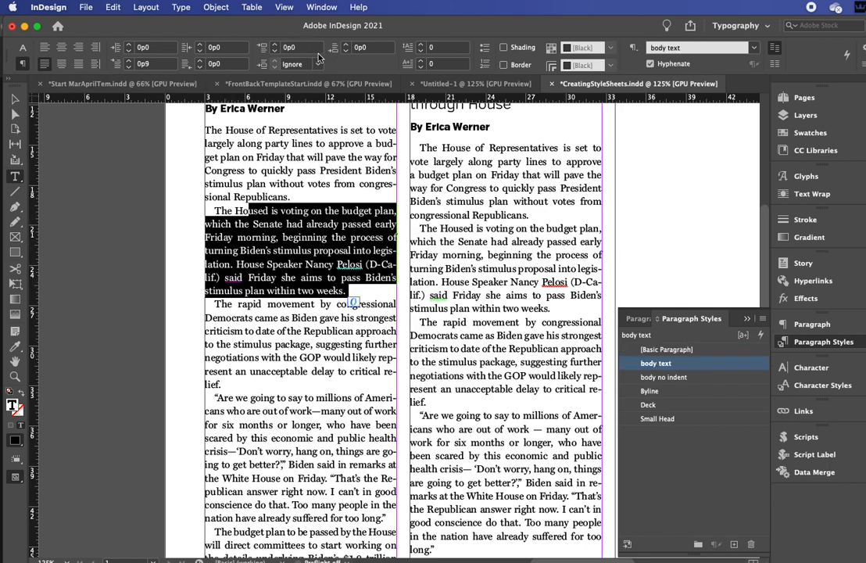
left_click(22, 47)
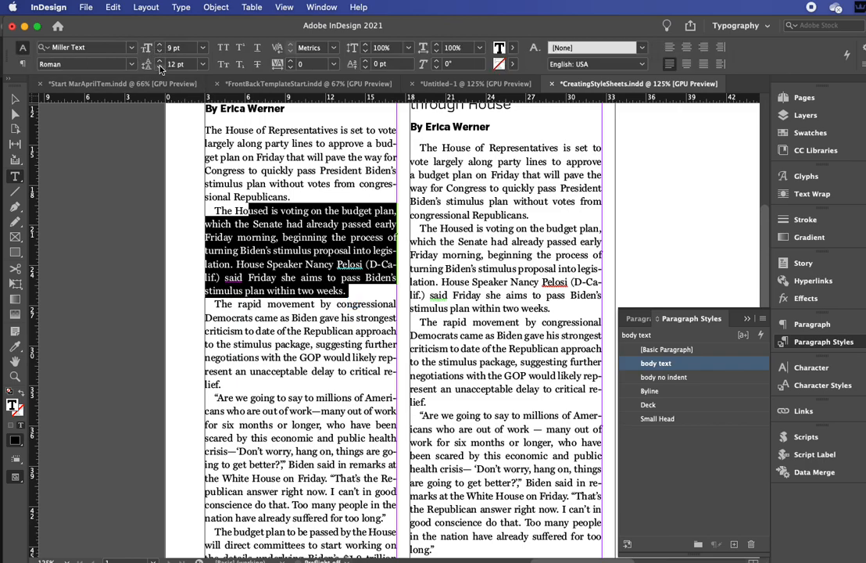
left_click(159, 60)
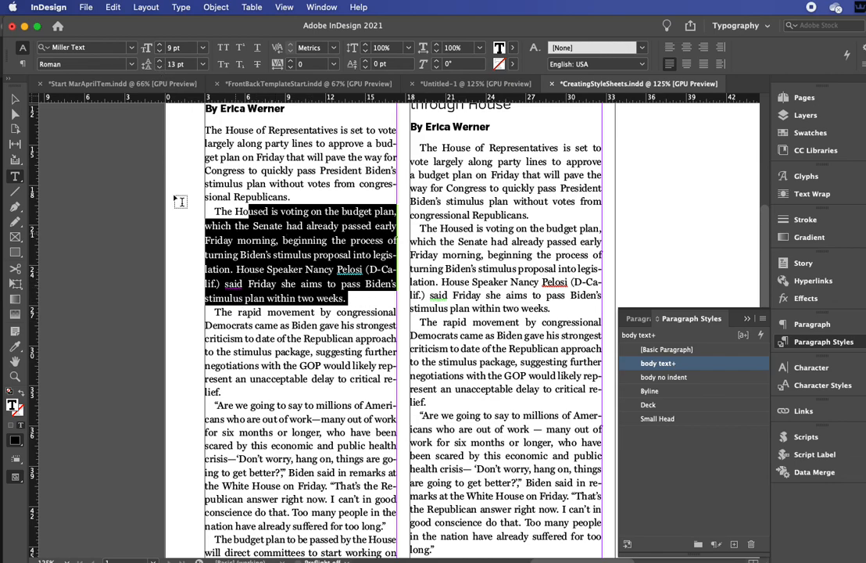
left_click(131, 64)
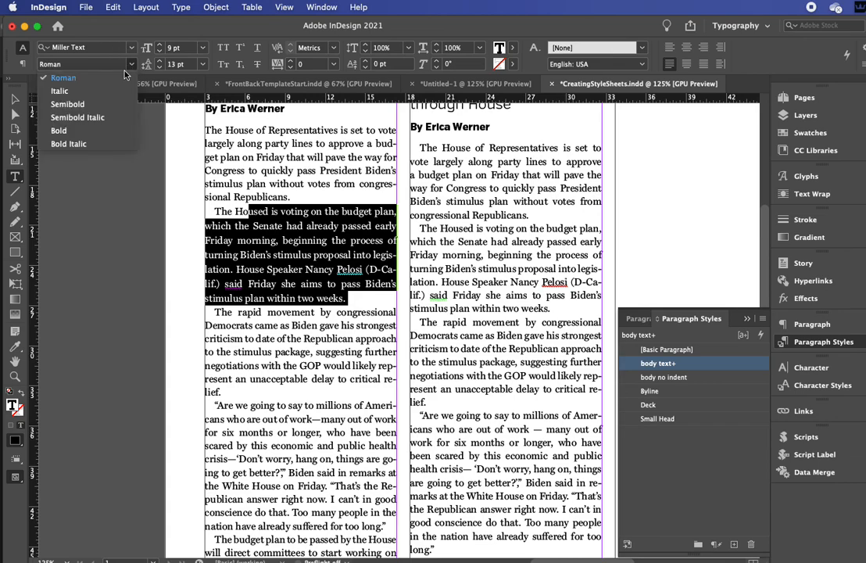
left_click(109, 92)
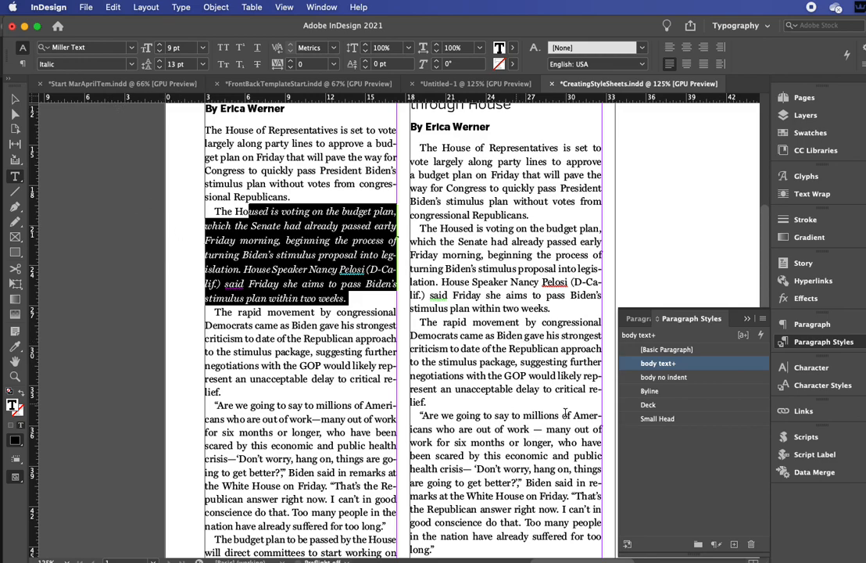
left_click(762, 320)
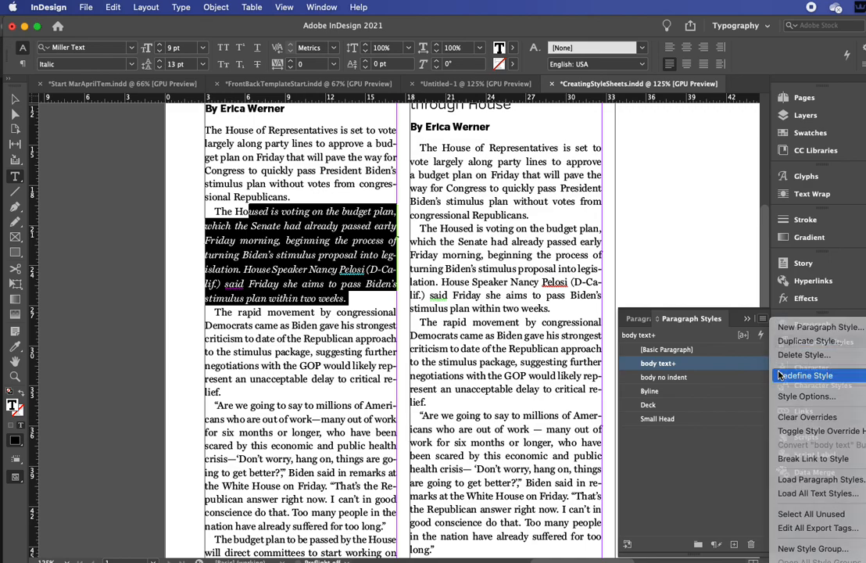
left_click(805, 375)
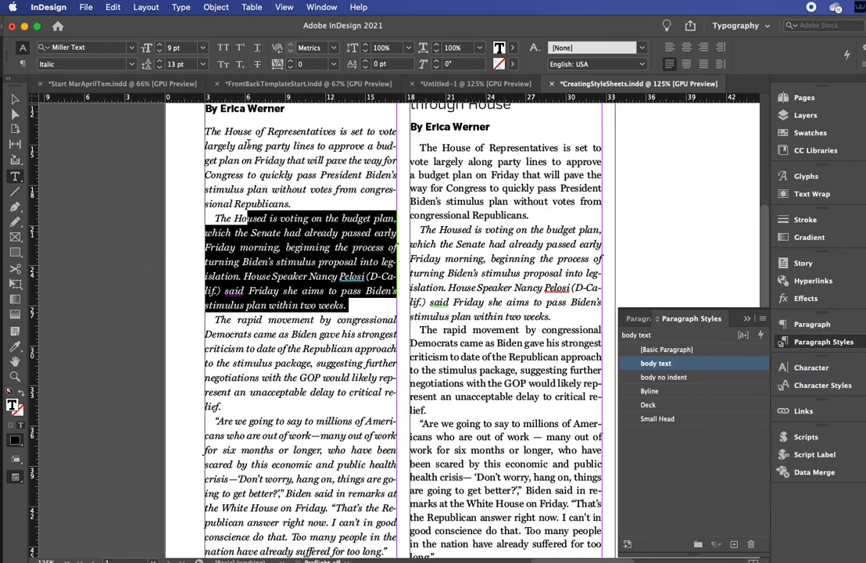
- Check which paragraph styles are applied to the italic paragraphs in the first and second stories
left_click_drag(247, 160, 252, 190)
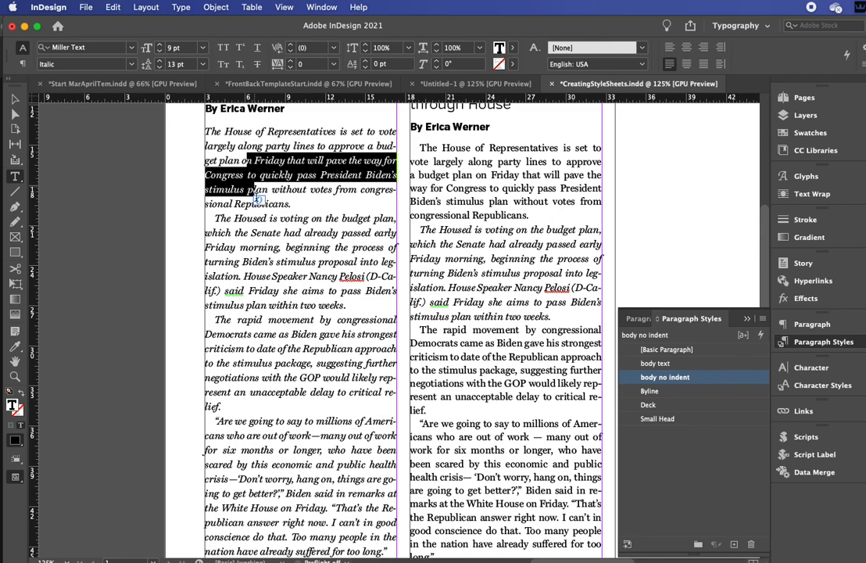
left_click_drag(265, 450, 268, 494)
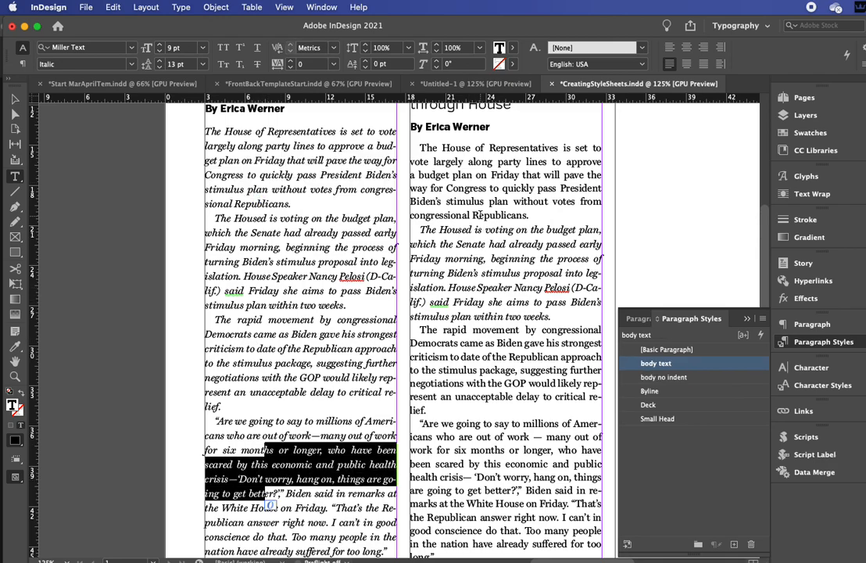
left_click_drag(455, 243, 475, 273)
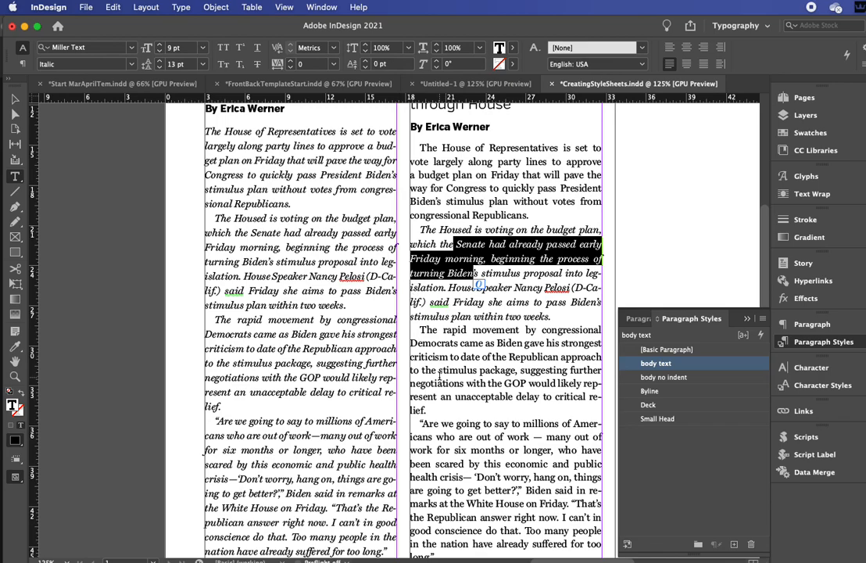
- Apply body text to the second story from its third body paragraph to the end, and body no indent to its opening body paragraph
left_click_drag(420, 329, 526, 522)
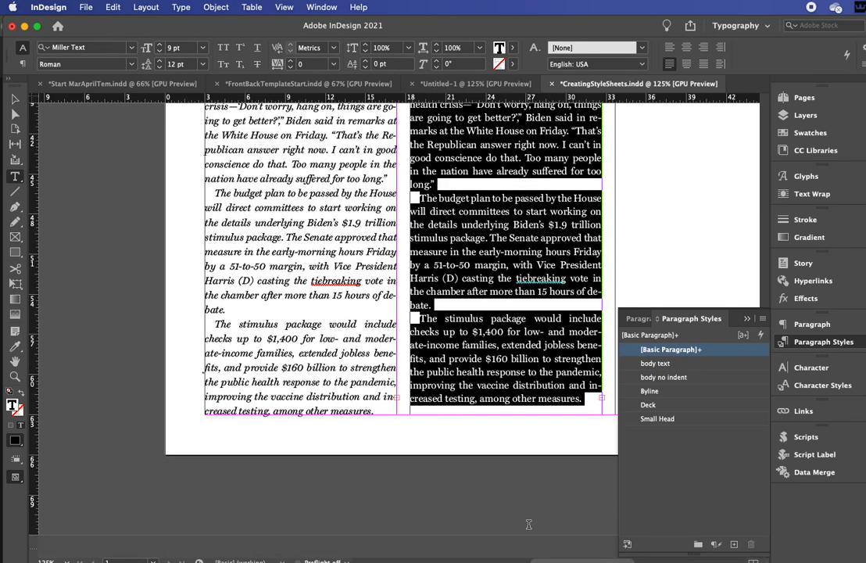
left_click(655, 364)
scroll(384, 247, "up", 10)
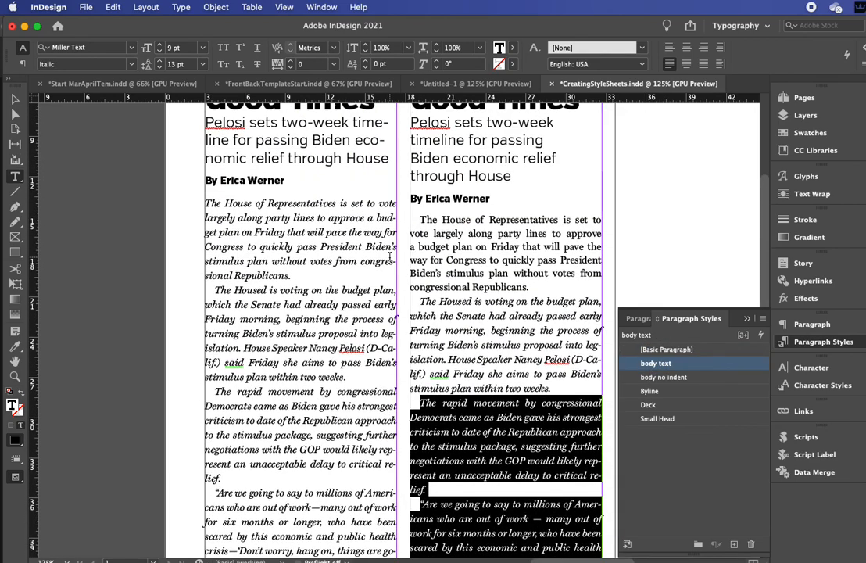
left_click_drag(452, 233, 452, 246)
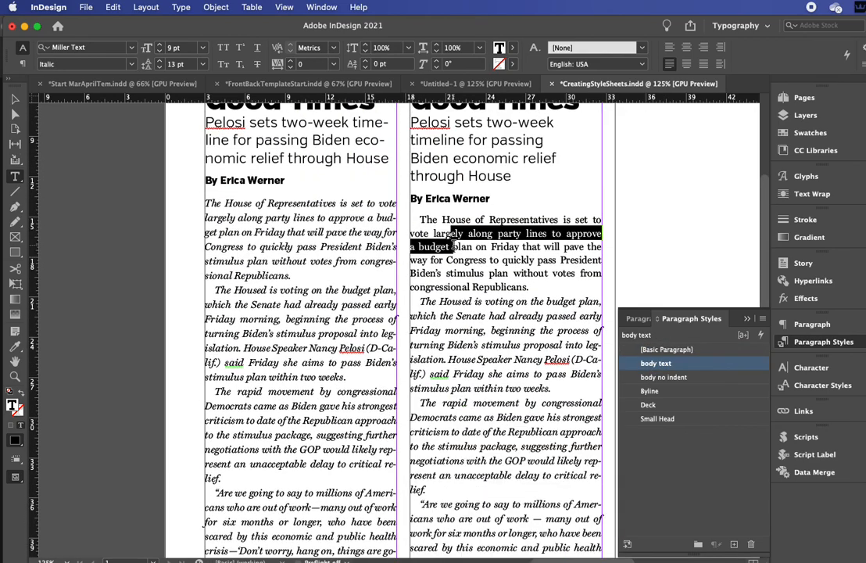
left_click(665, 377)
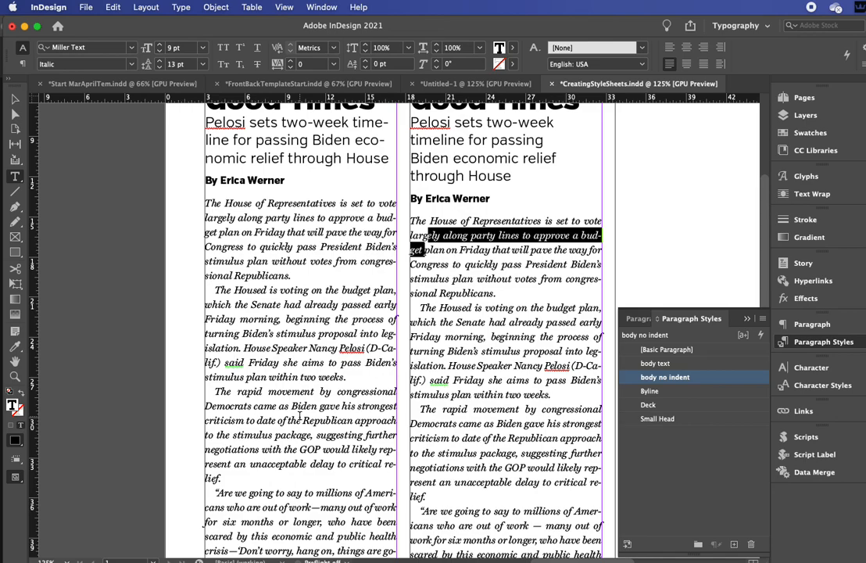
scroll(413, 431, "up", 5)
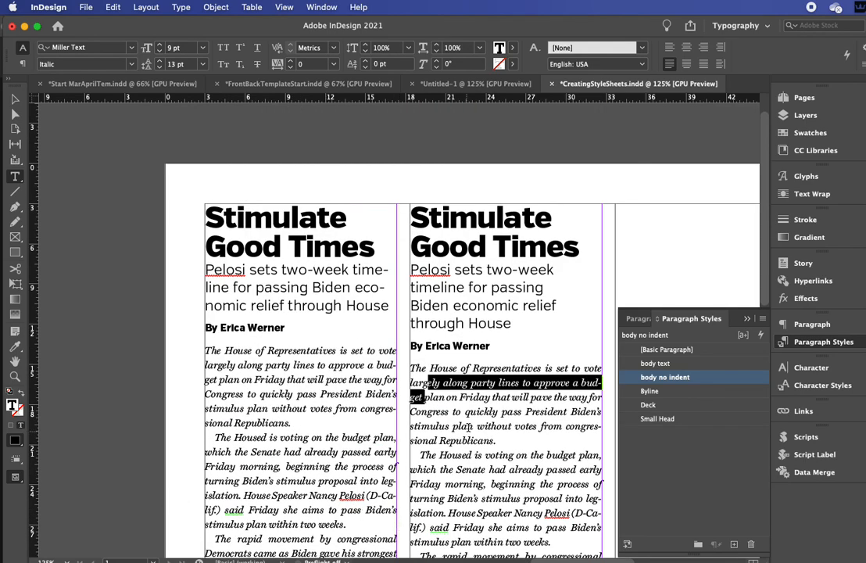
scroll(412, 431, "down", 1)
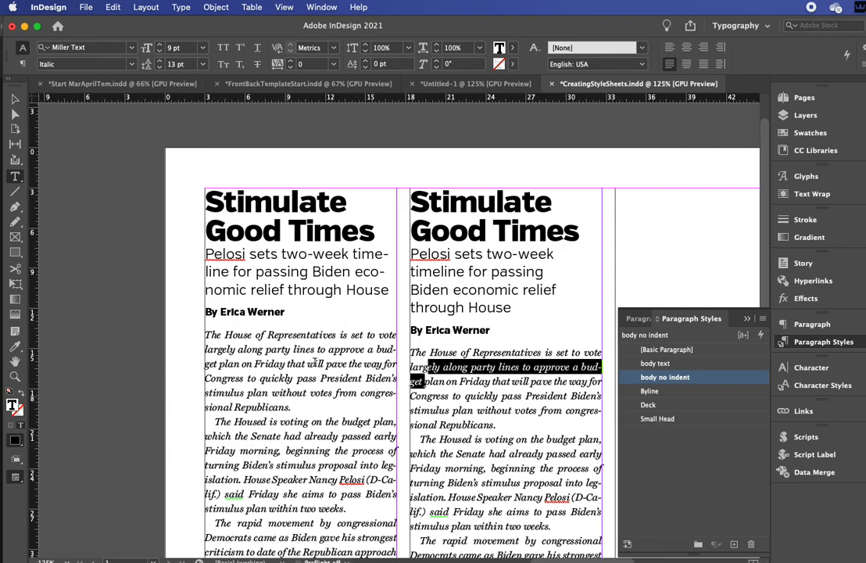
- Move both story text frames off the page onto the pasteboard beside it, leaving the page empty
left_click_drag(310, 350, 326, 365)
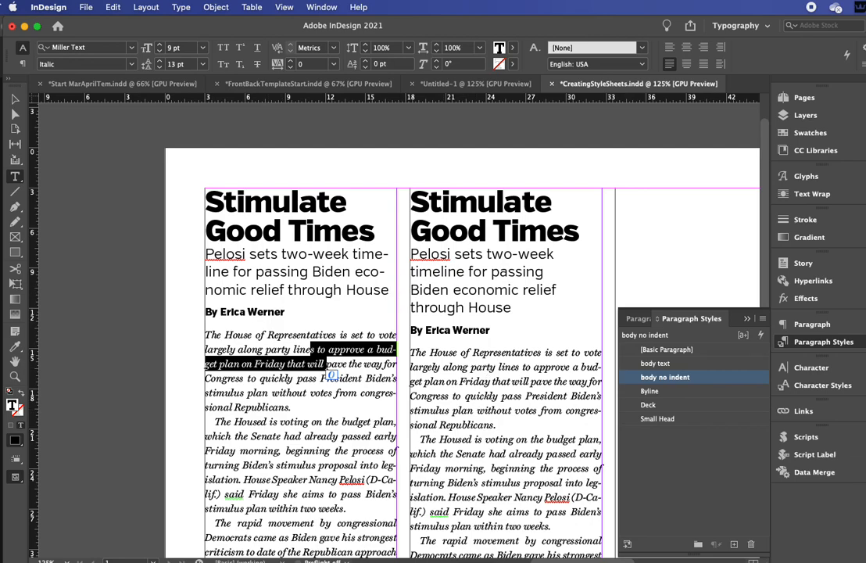
left_click(88, 6)
key("Escape")
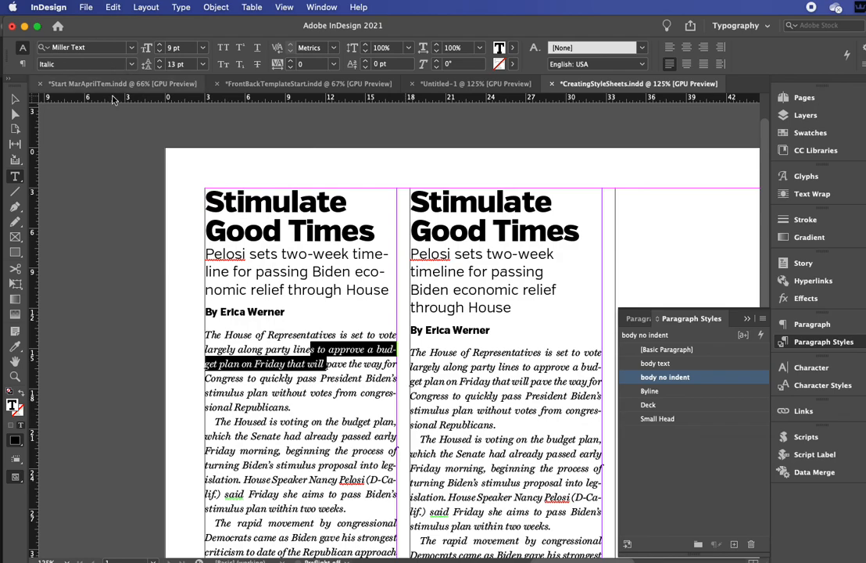
left_click(15, 100)
left_click_drag(249, 164, 135, 372)
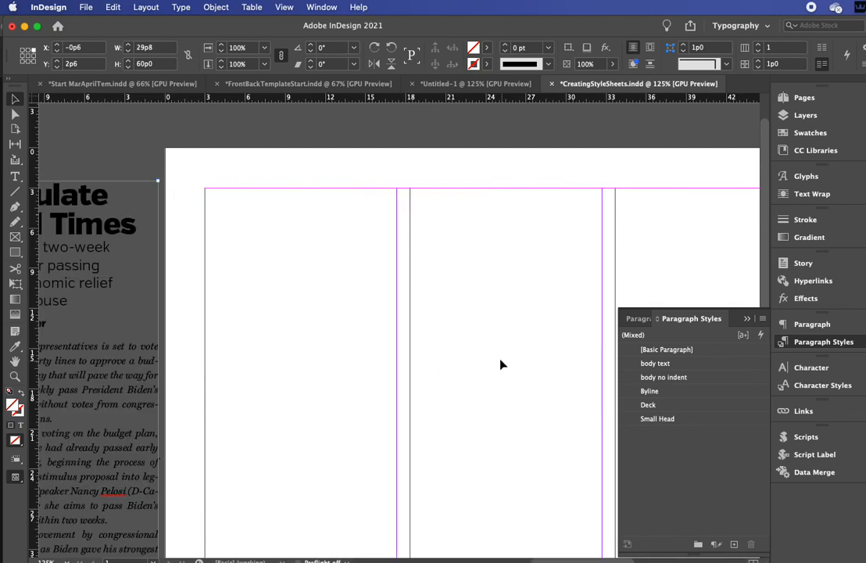
- Save the document to the iCloud Desktop folder as Esquire_Template in the InDesign 2021 template format
left_click(82, 7)
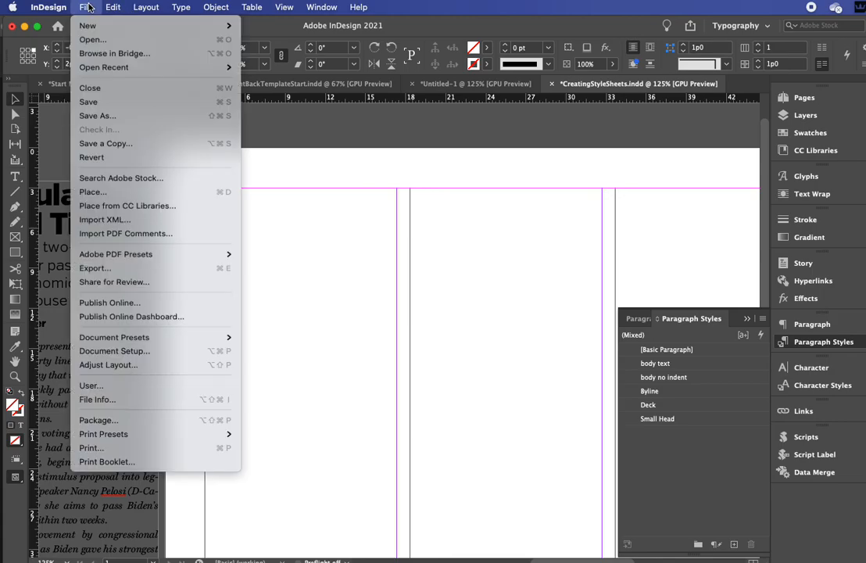
left_click(109, 116)
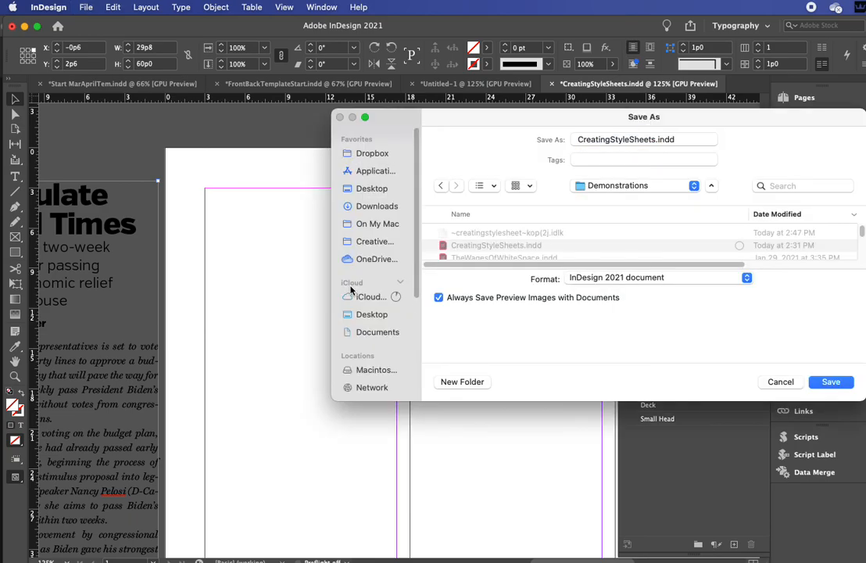
left_click_drag(461, 119, 325, 138)
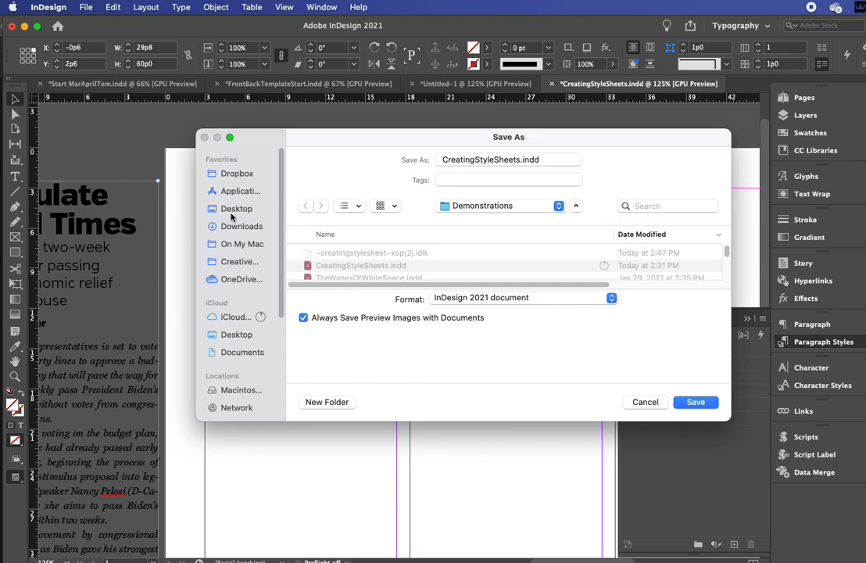
left_click(229, 337)
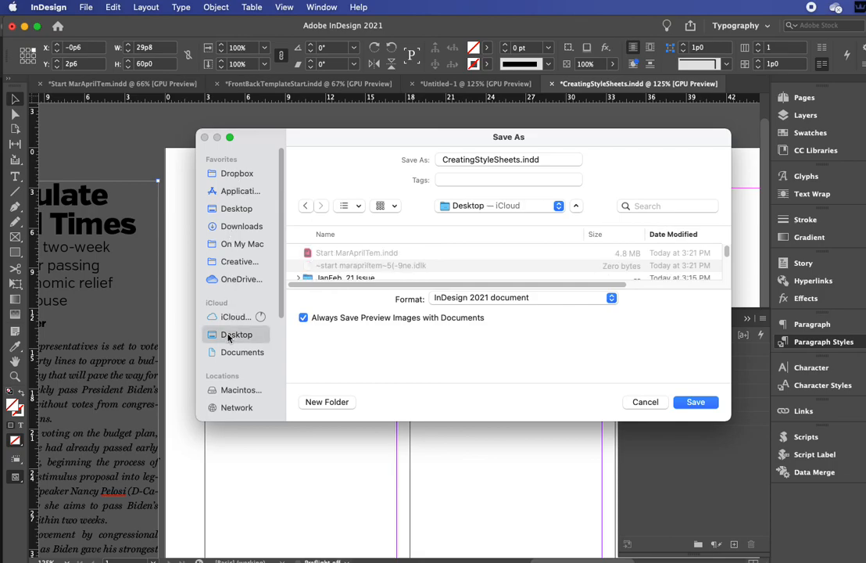
double_click(516, 160)
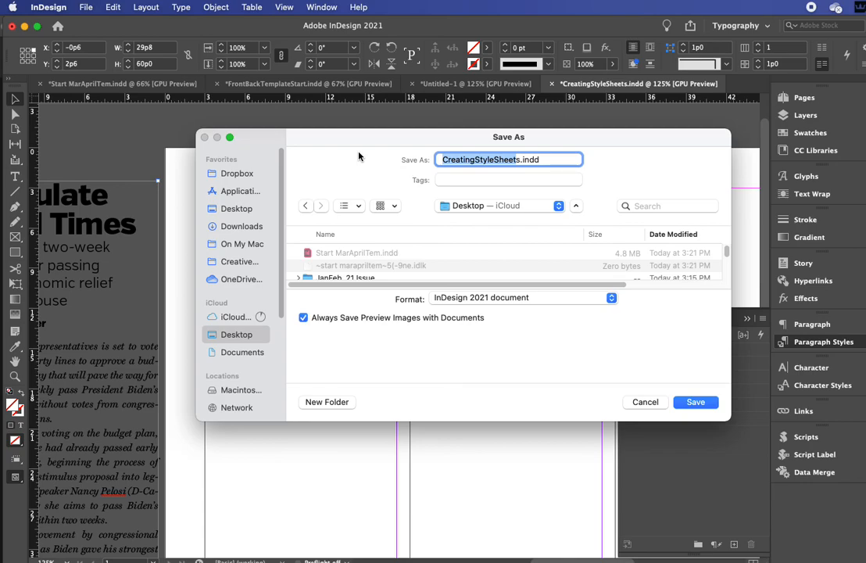
type("E")
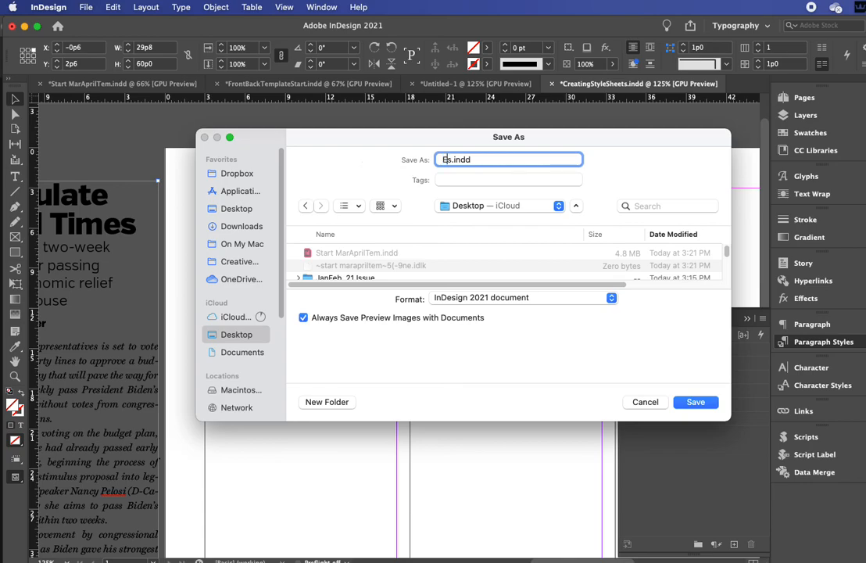
type("squire")
key("BackSpace")
type("_Template")
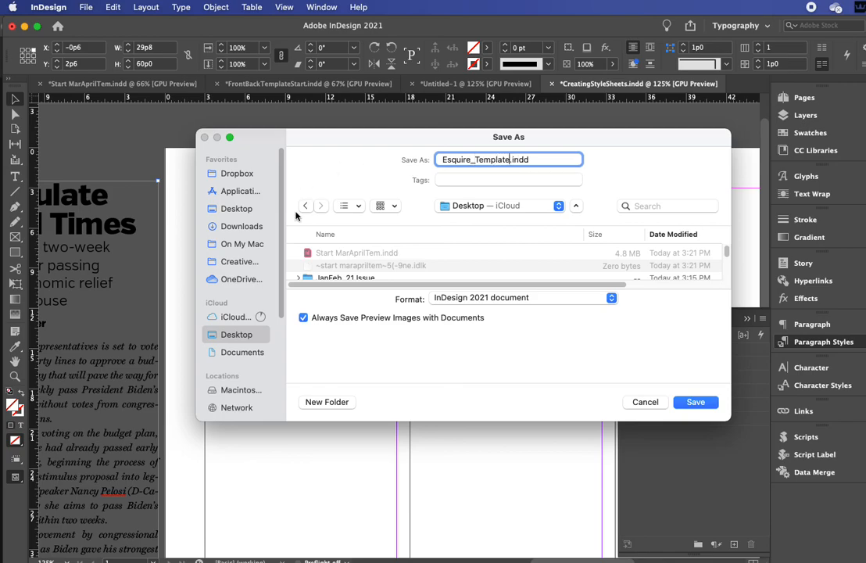
left_click(461, 299)
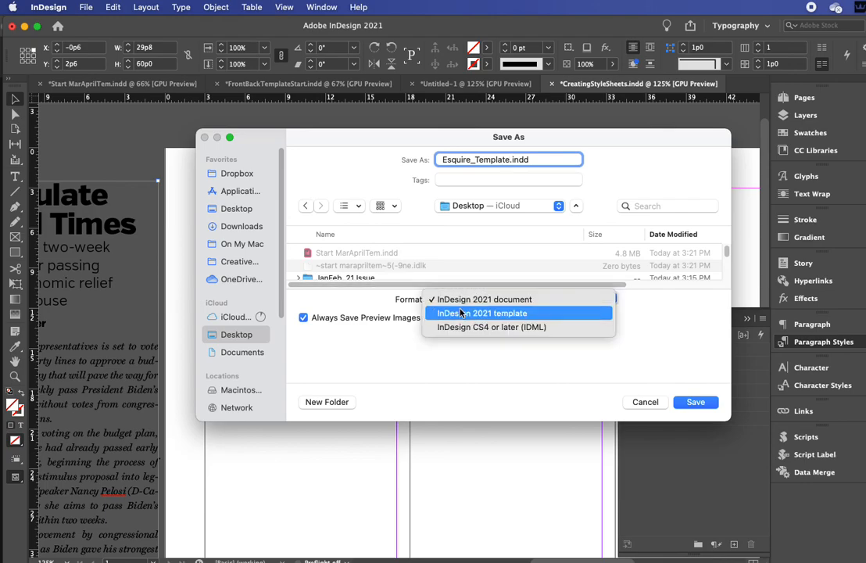
left_click(458, 314)
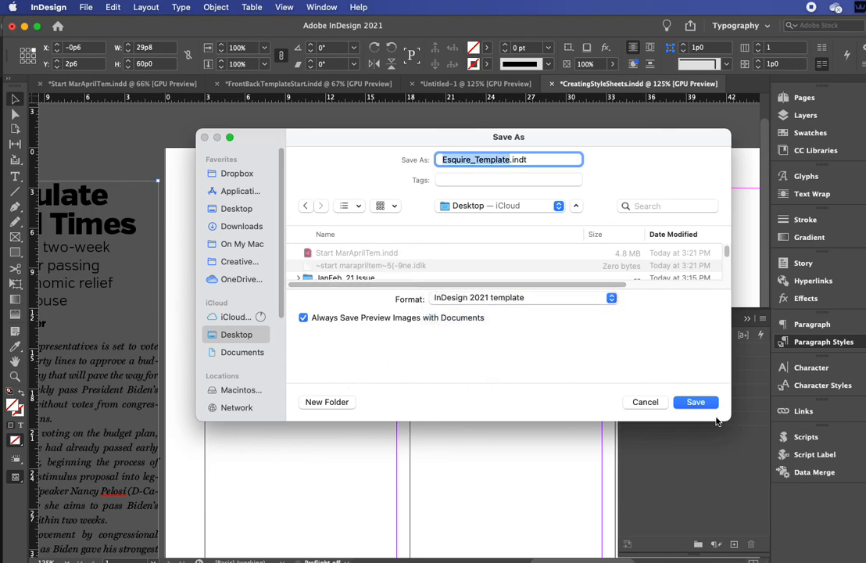
left_click(696, 401)
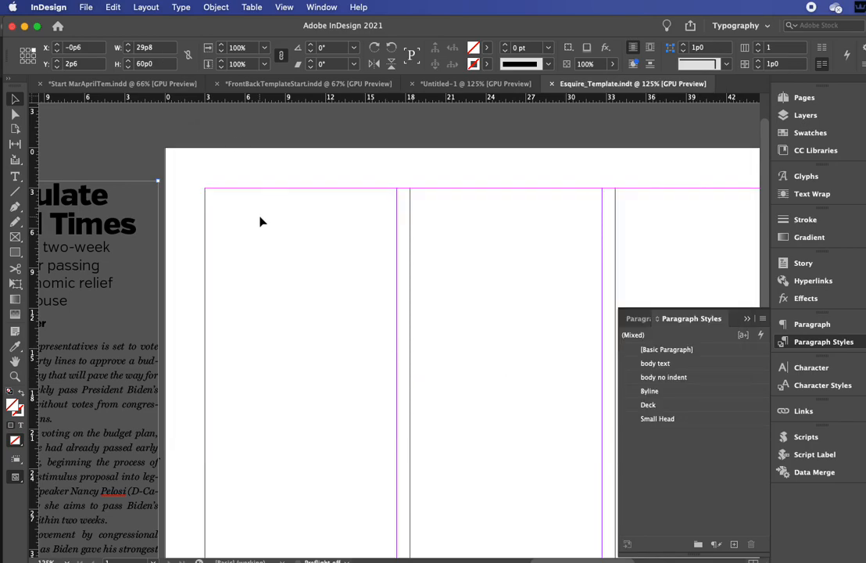
- Close the saved template and open a new document from Esquire_Template.indt in the iCloud Desktop folder
key("super+w")
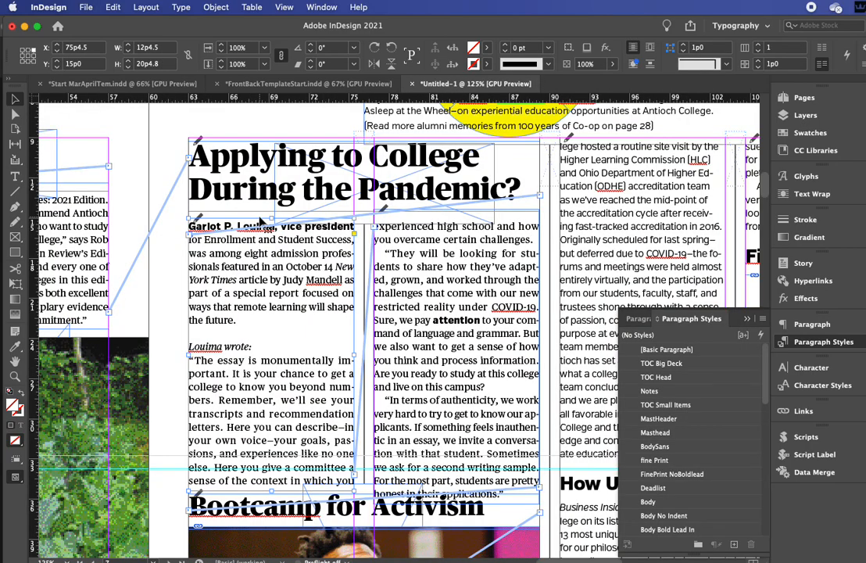
key("super+o")
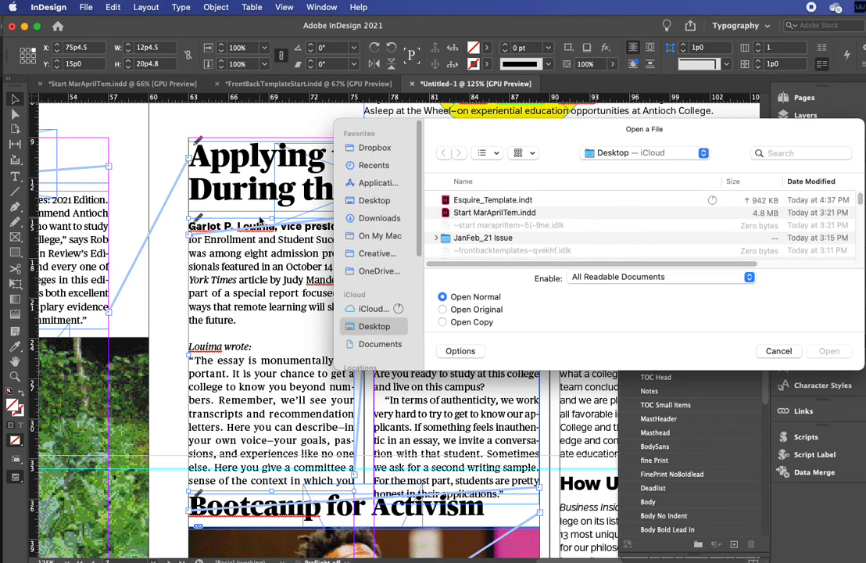
double_click(462, 201)
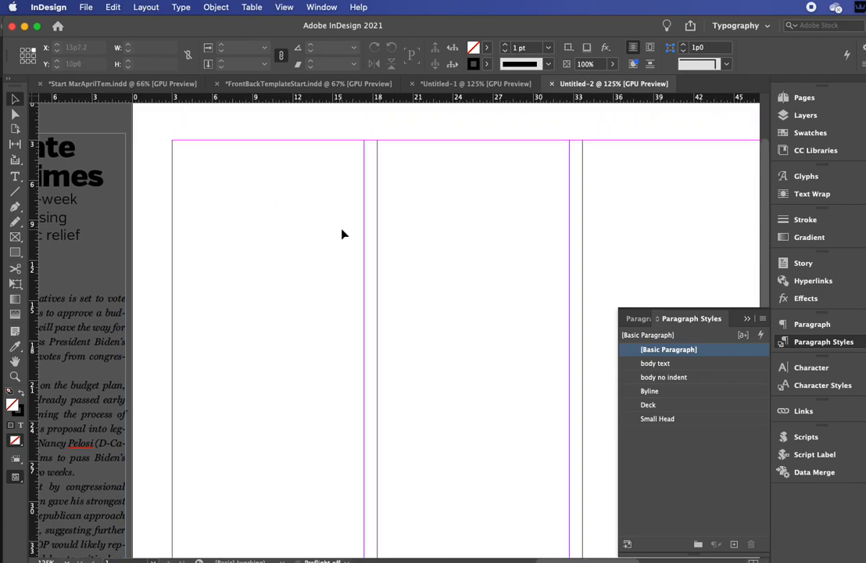
scroll(342, 234, "up", 2)
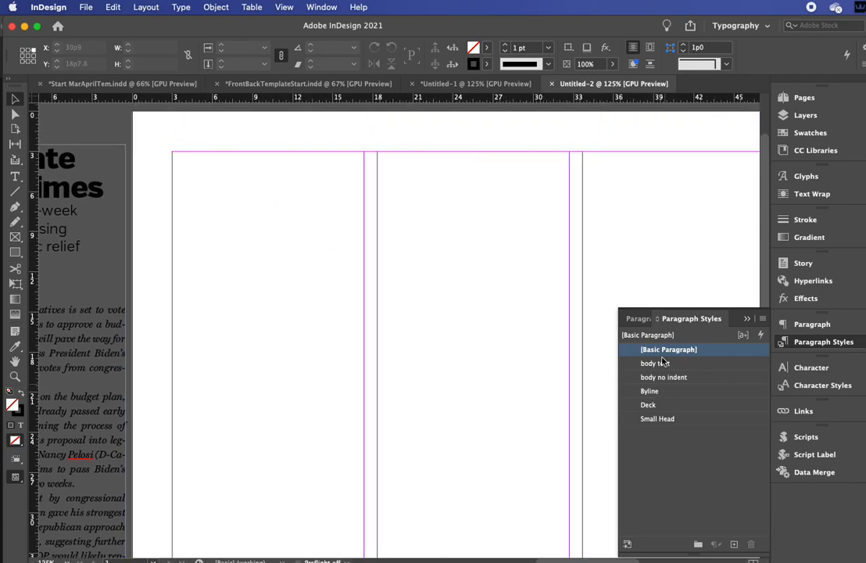